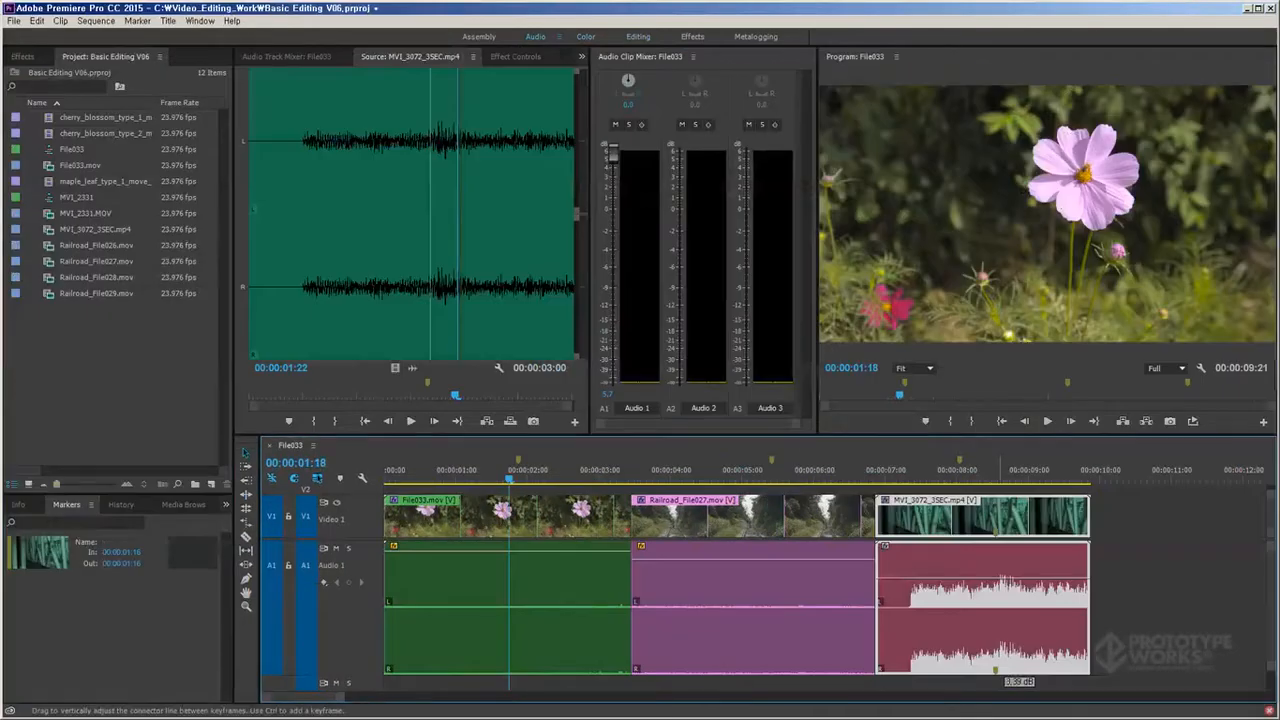
Shape the volume of the MVI_3072_3SEC.mp4 audio clip with rising and falling Pen tool keyframes and play back the clip's start.
mouse_move(1000, 577)
left_mouse_down()
mouse_move(1000, 588)
mouse_move(983, 565)
left_mouse_up()
key("p")
left_click_drag(900, 565, 898, 588)
left_click(1060, 578)
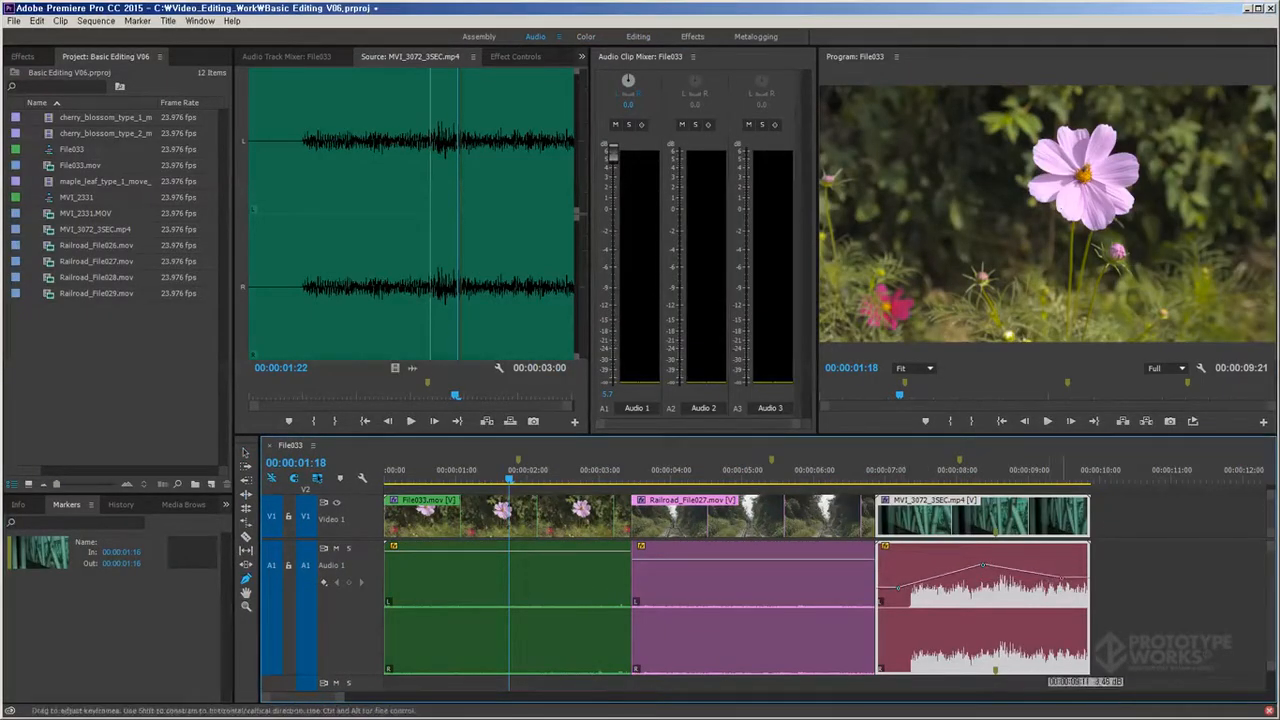
left_click(885, 470)
key("space")
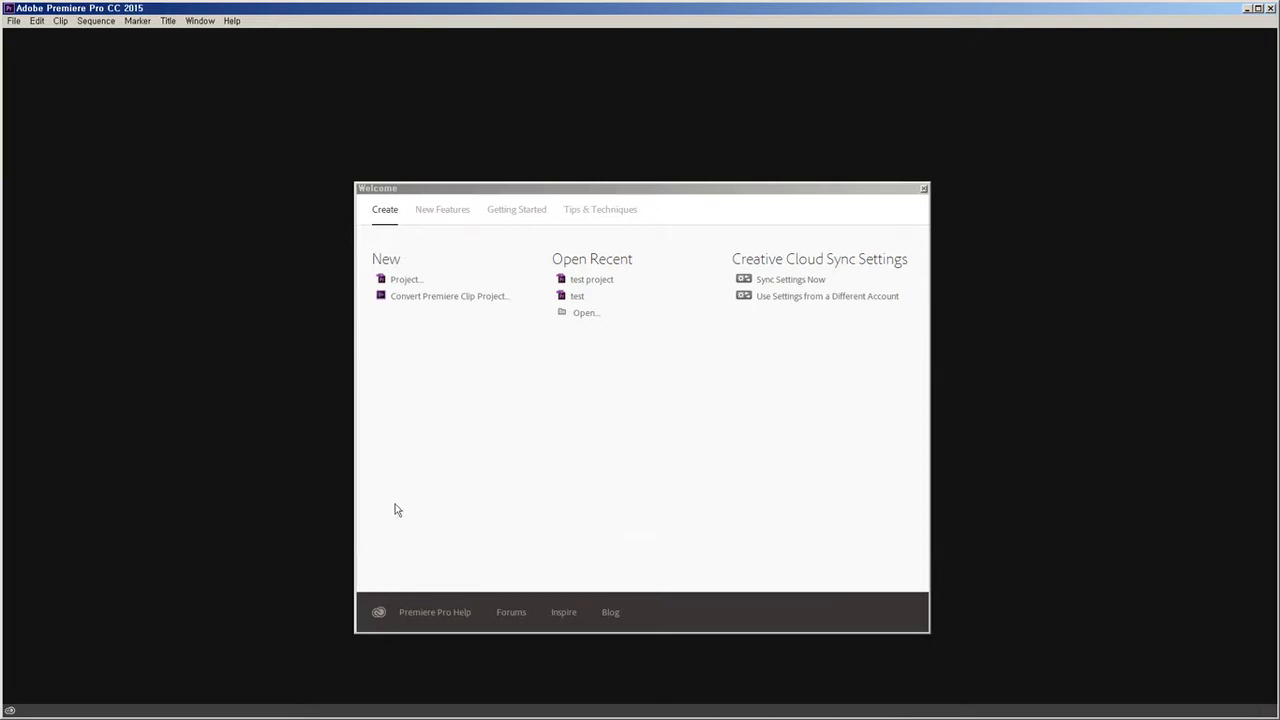
Start a new project from the Welcome window and name it study_01.
left_click(400, 190)
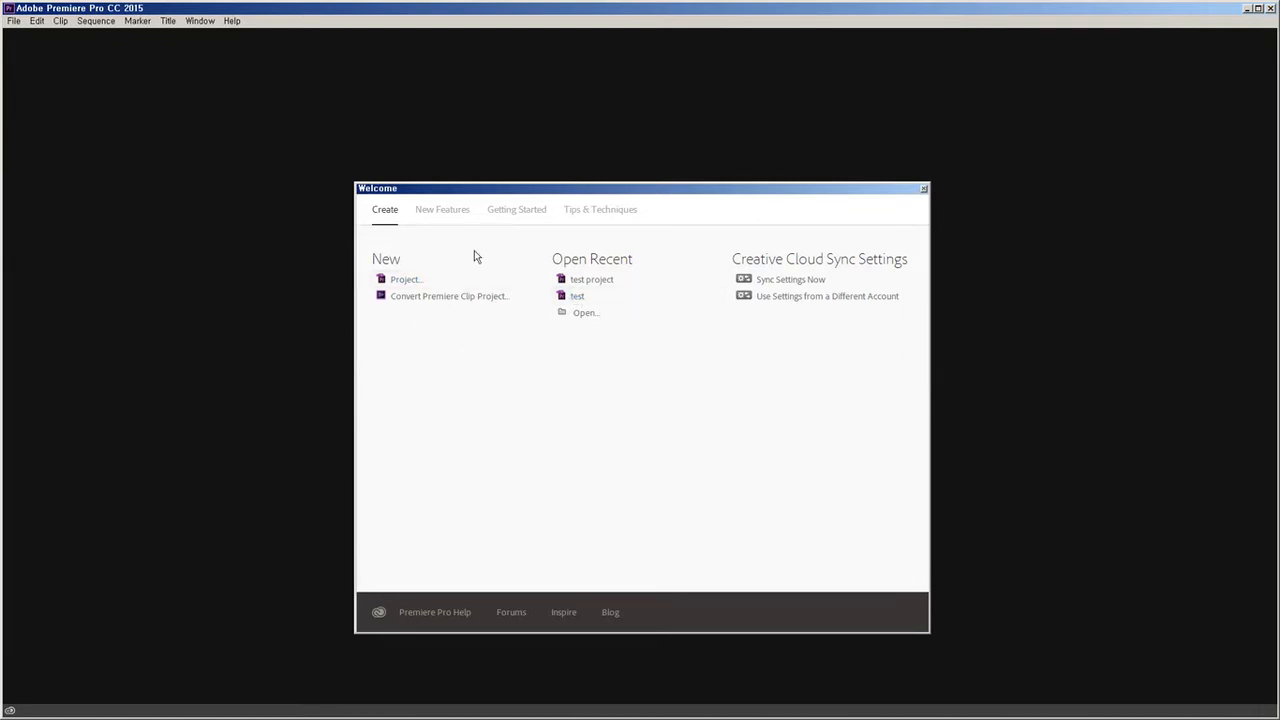
left_click(388, 215)
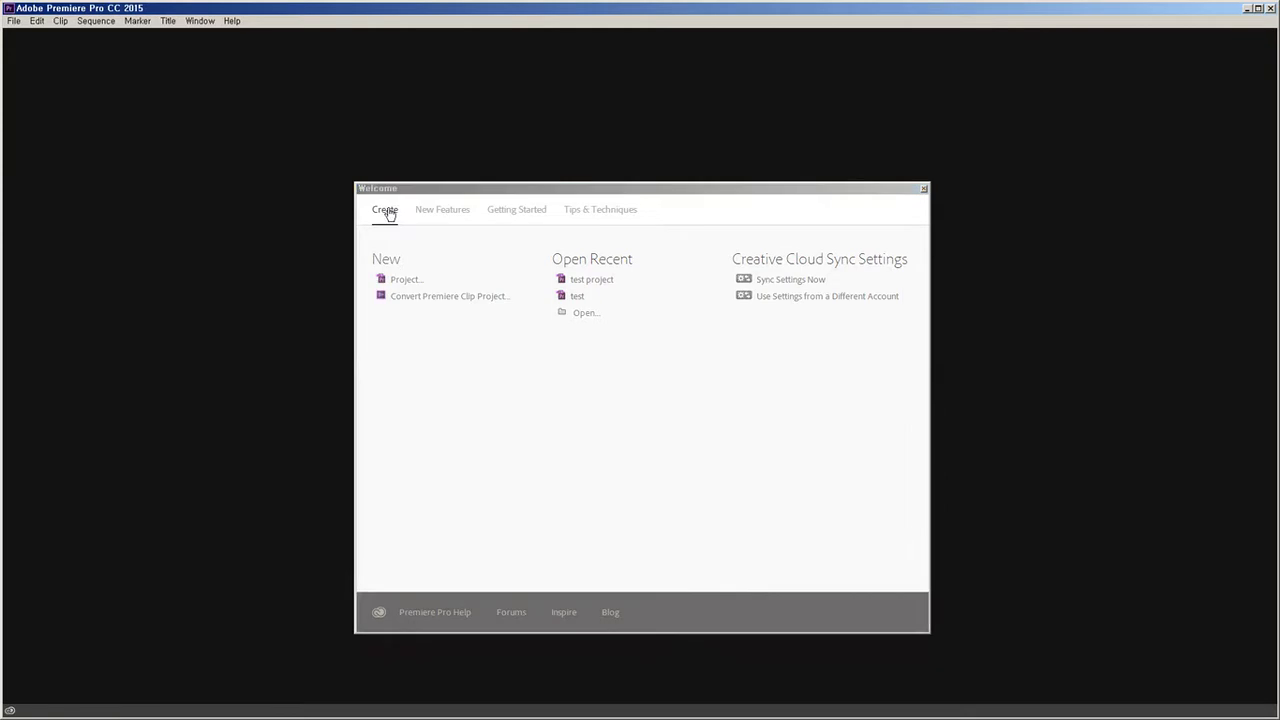
left_click(405, 280)
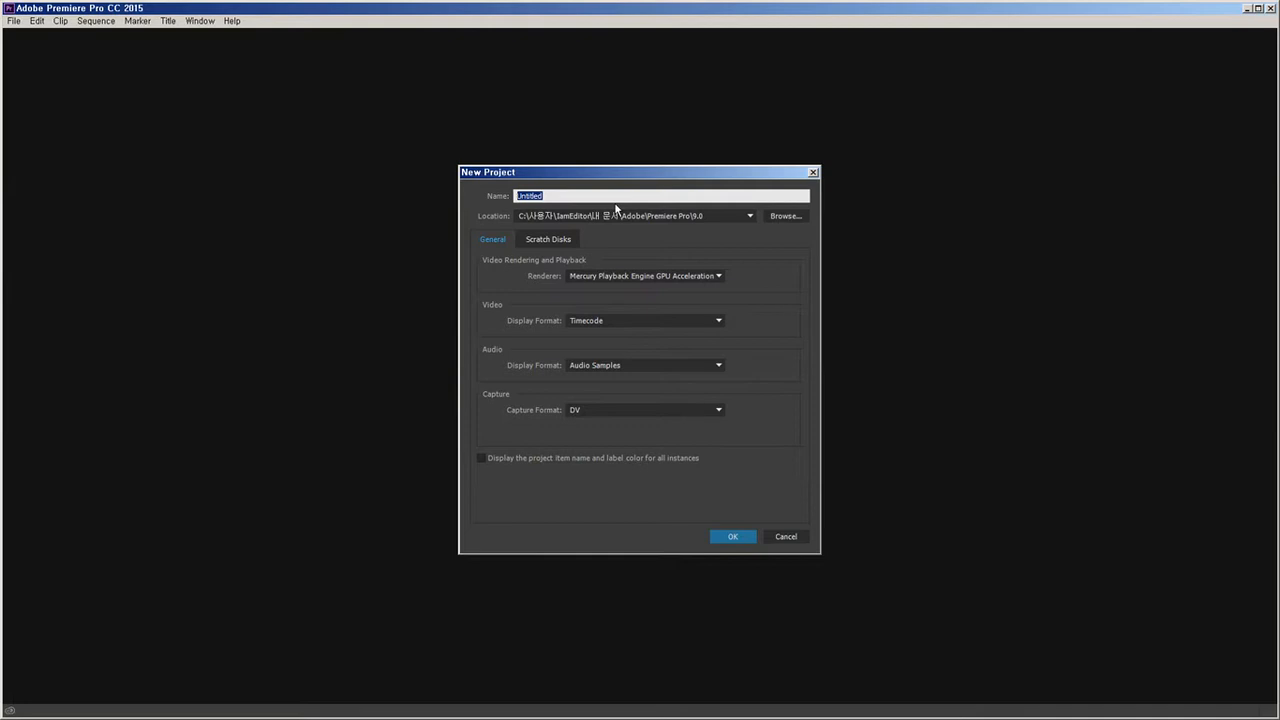
type("study_01")
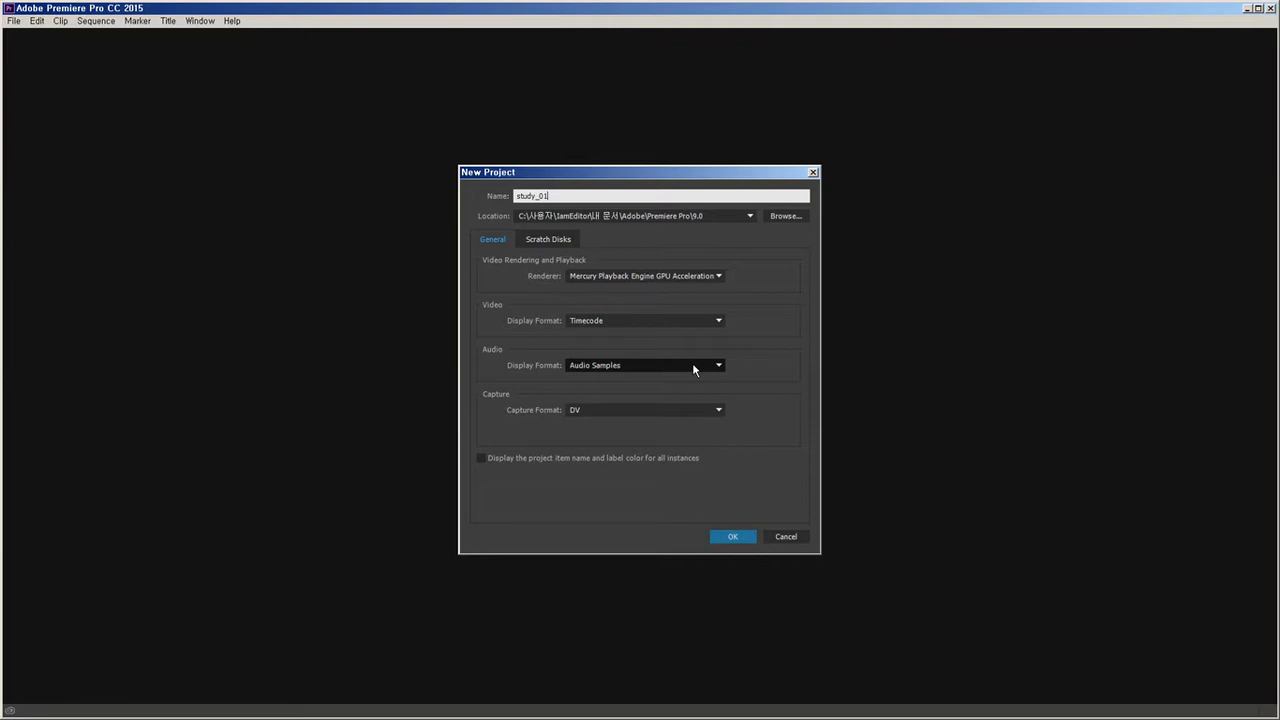
Create a folder named Video_Editing_Work on the C: drive and set it as the project location.
left_click(786, 217)
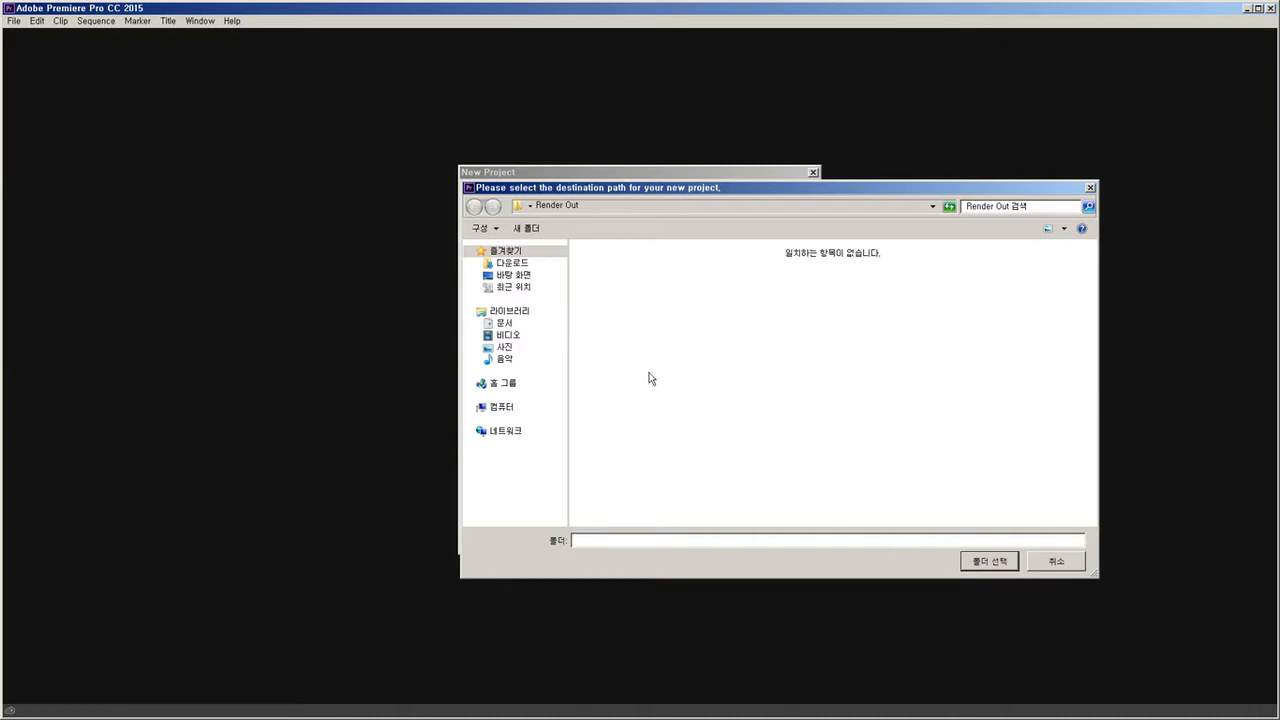
left_click(510, 407)
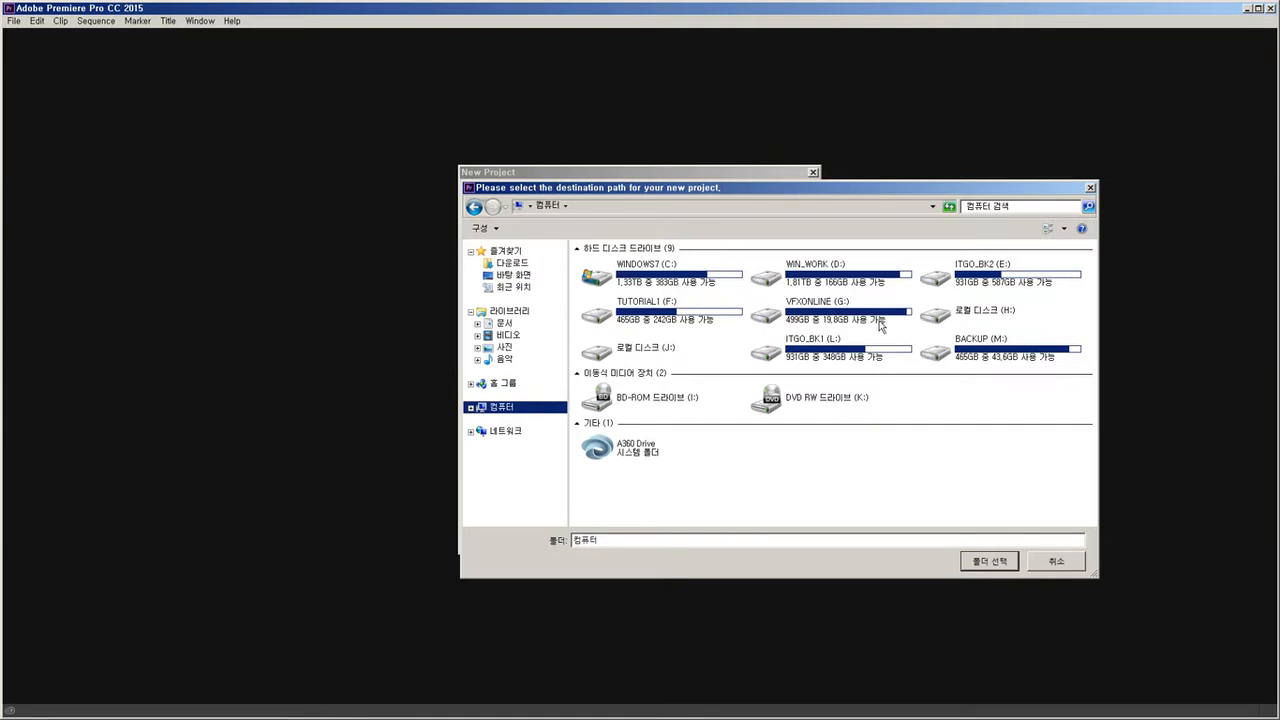
double_click(815, 274)
double_click(684, 273)
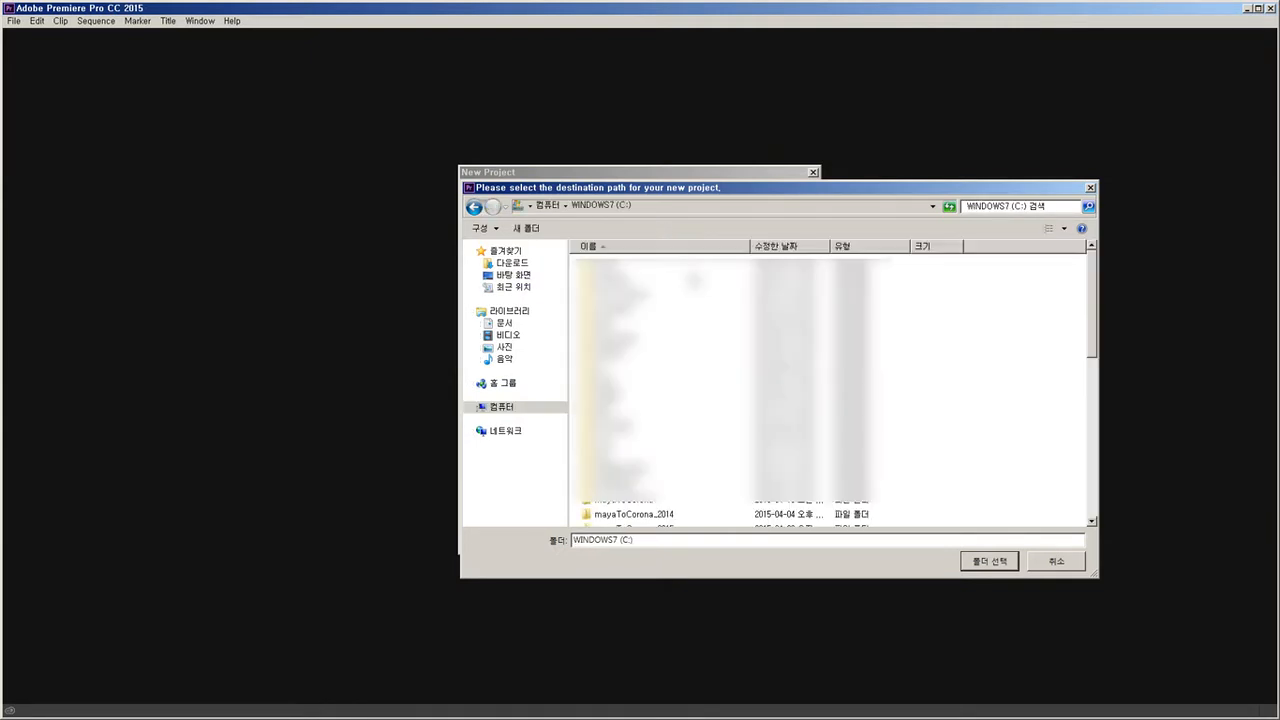
left_click(527, 228)
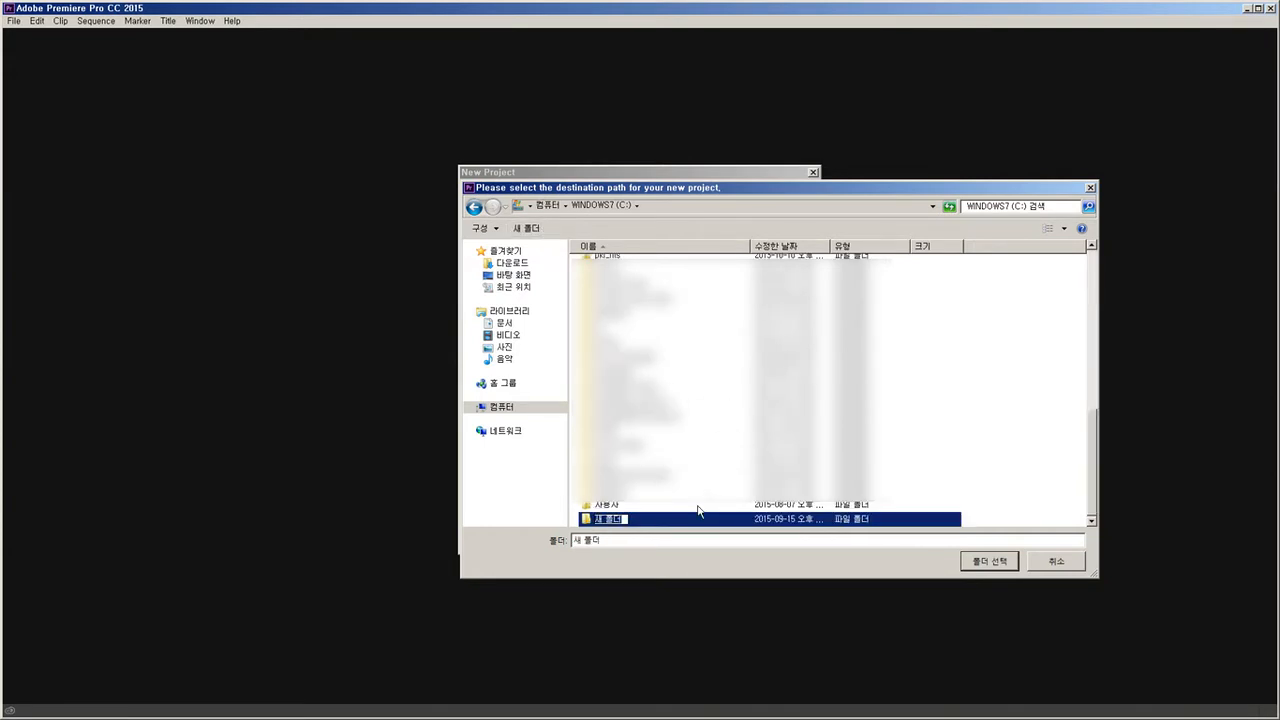
type("Video_Editing_Work")
key("Return")
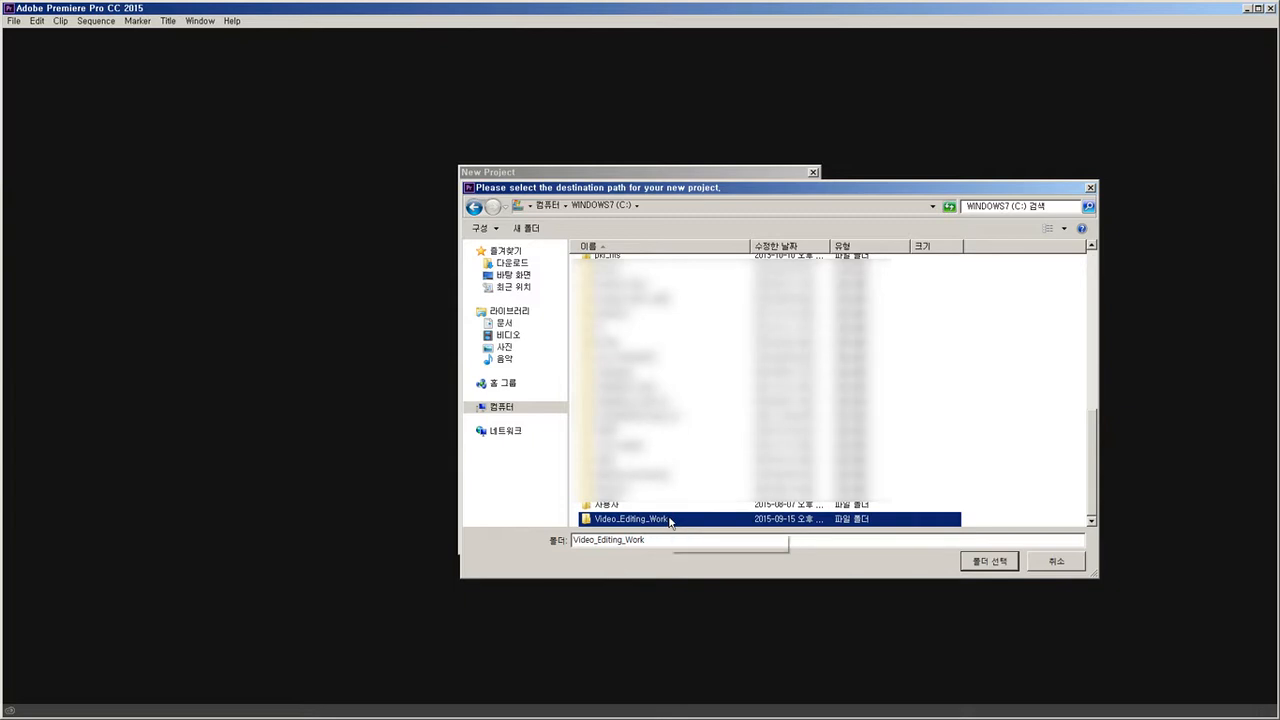
double_click(667, 520)
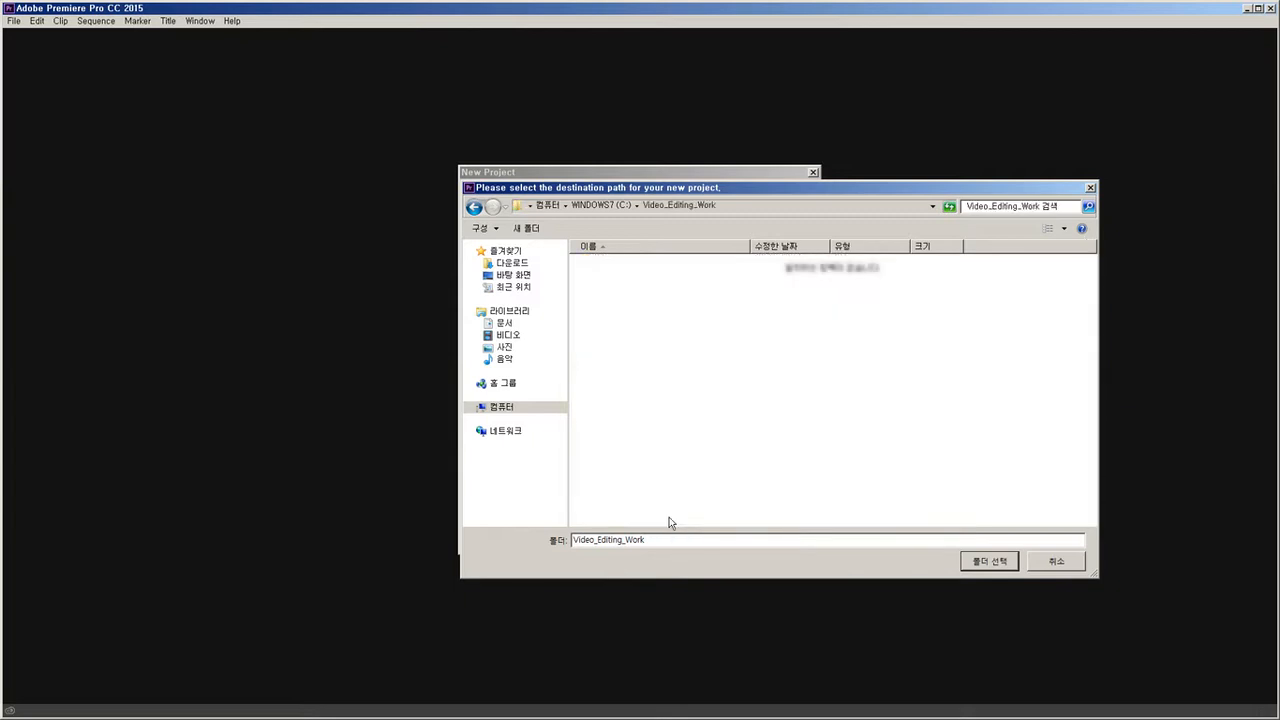
left_click(988, 562)
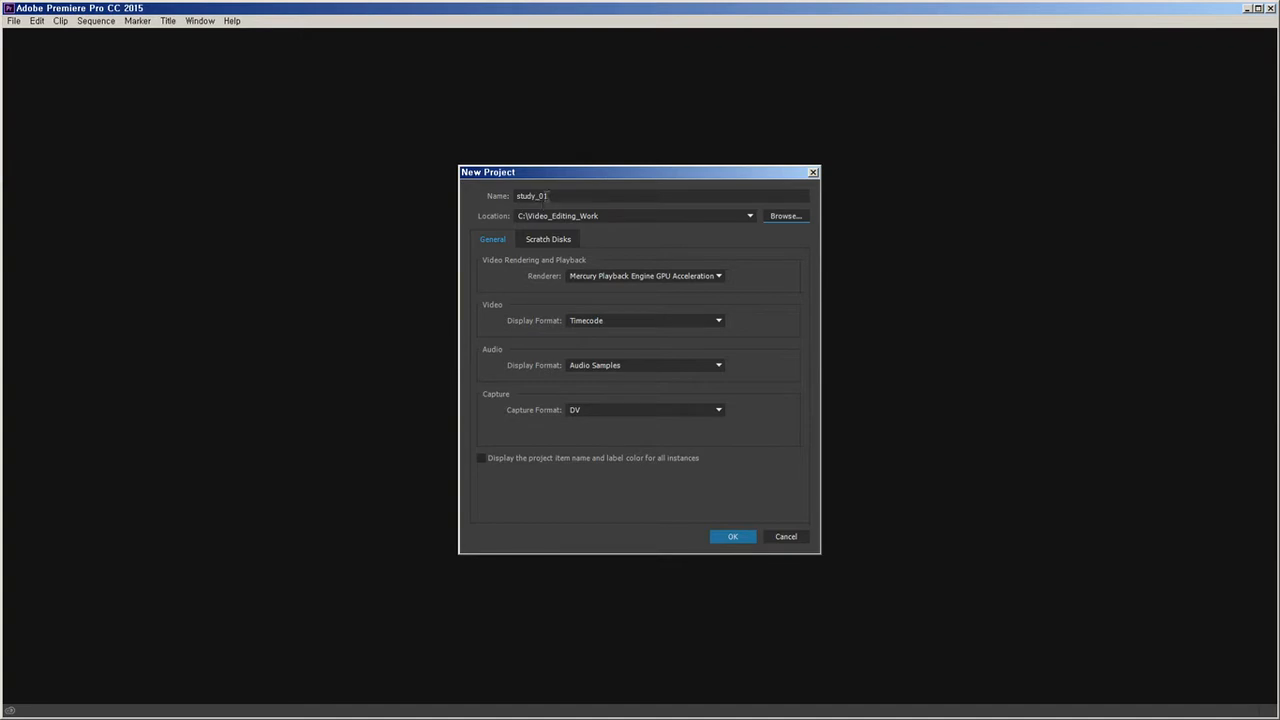
Examine the video display format options, keeping Timecode selected.
double_click(546, 196)
left_click(708, 321)
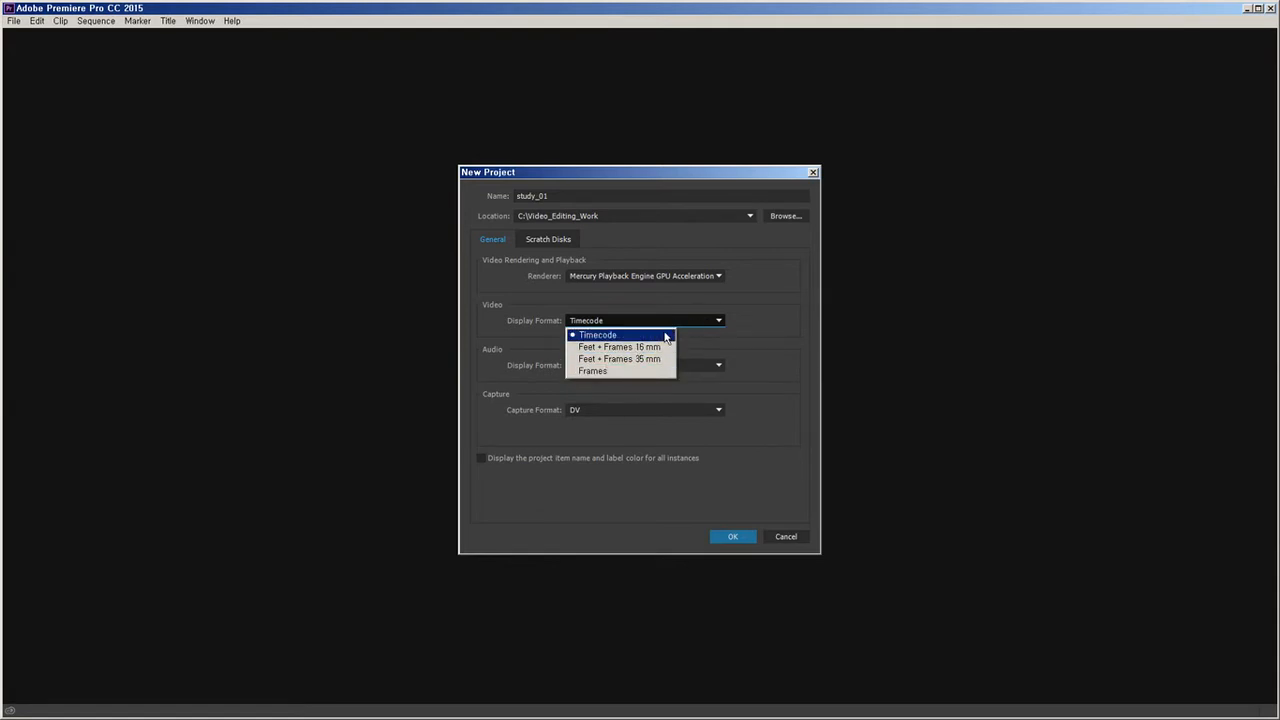
left_click(666, 337)
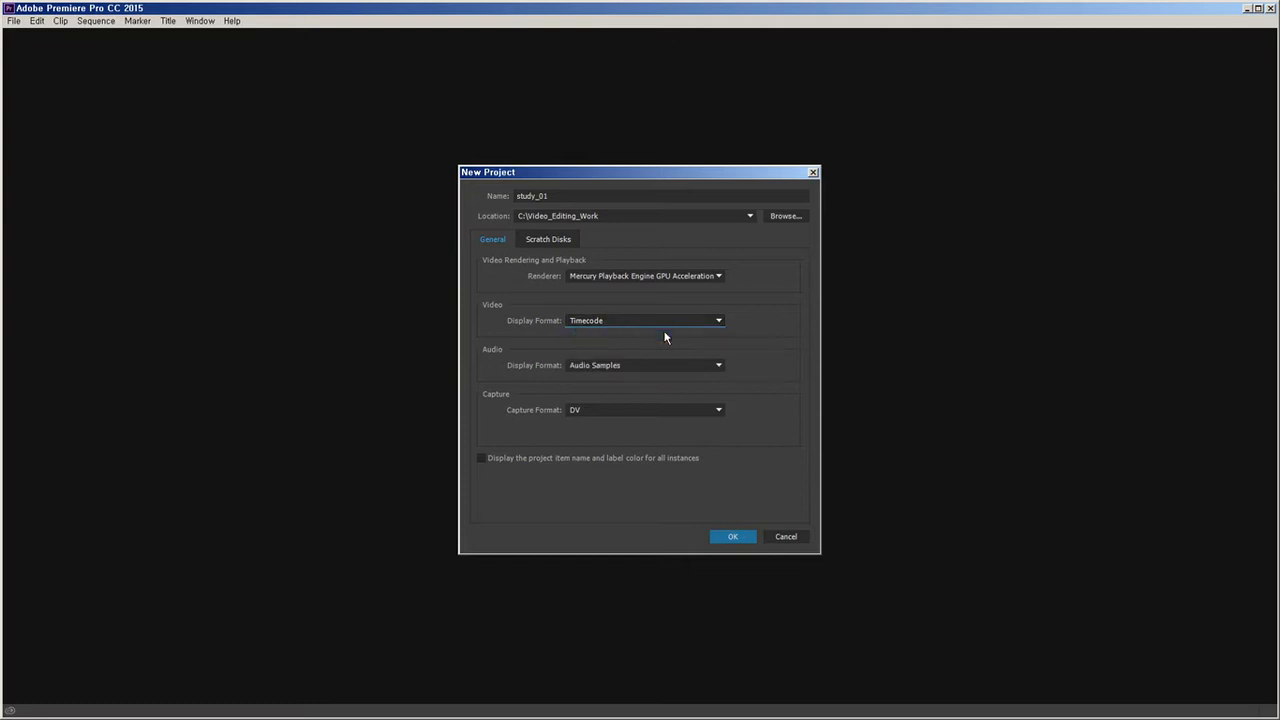
left_click(692, 323)
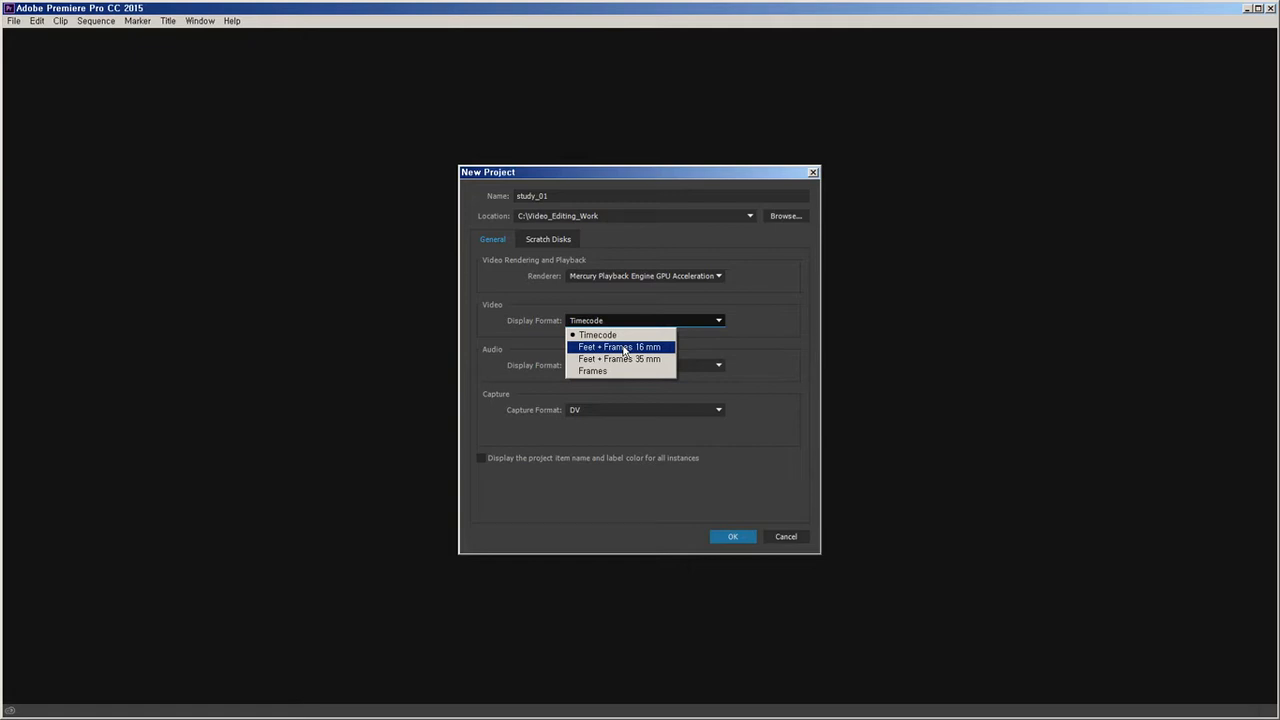
left_click(476, 504)
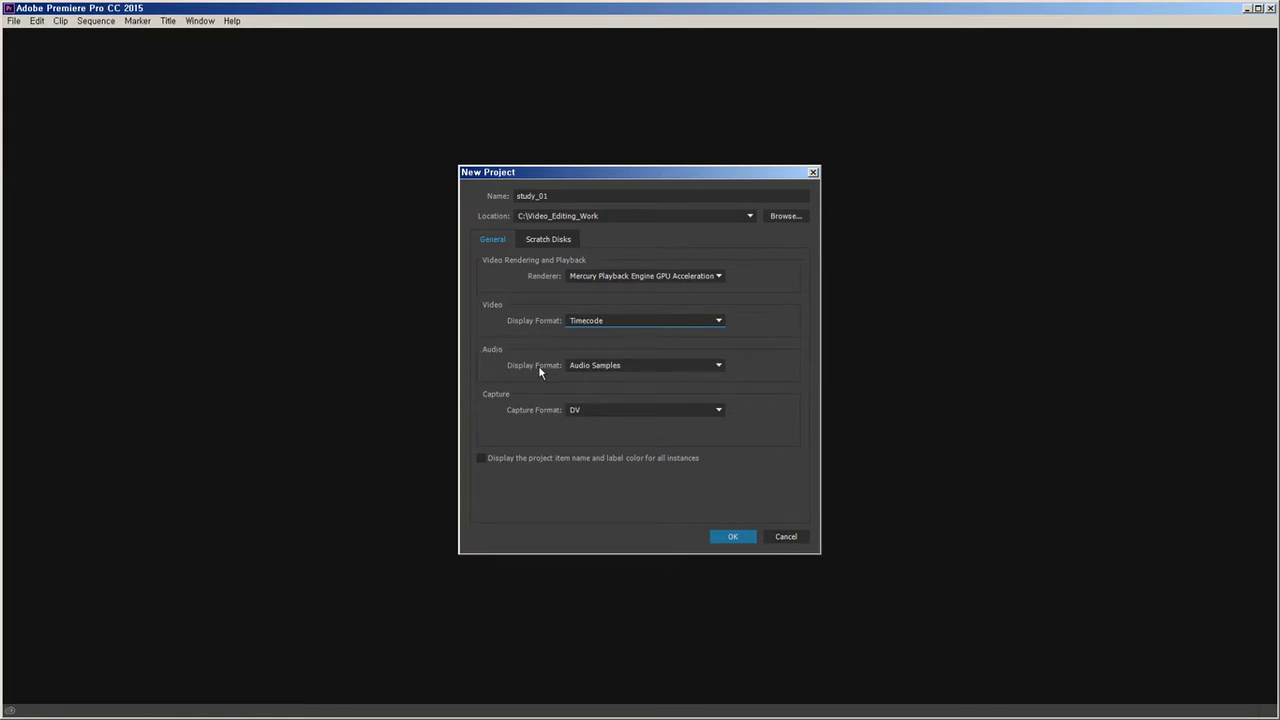
Switch the audio display format to Milliseconds and return it to Audio Samples.
left_click(673, 365)
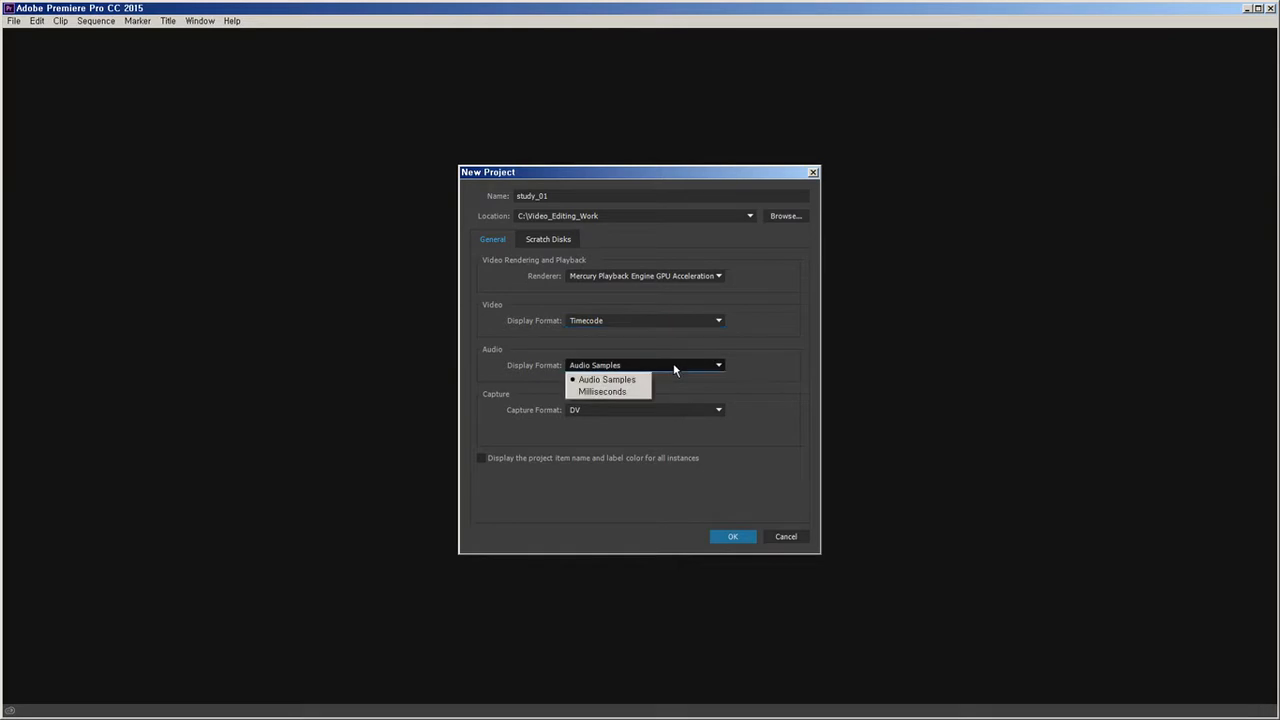
left_click(625, 392)
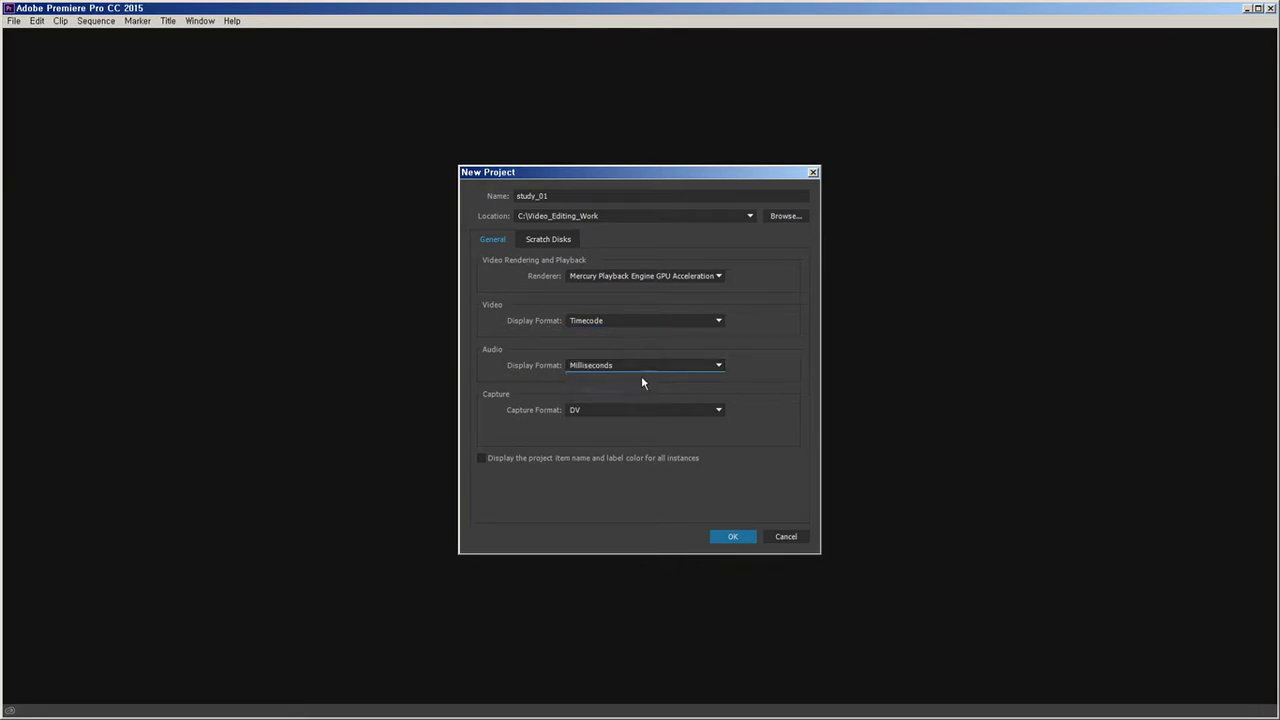
left_click(648, 368)
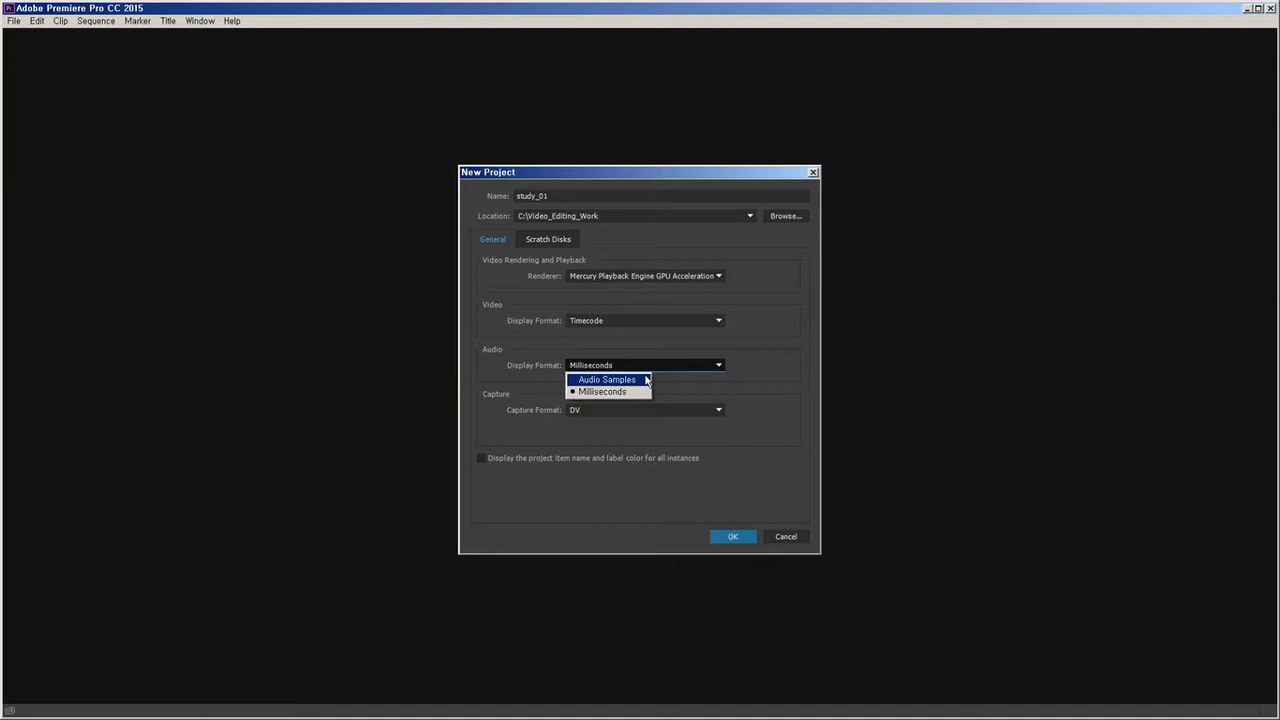
left_click(632, 380)
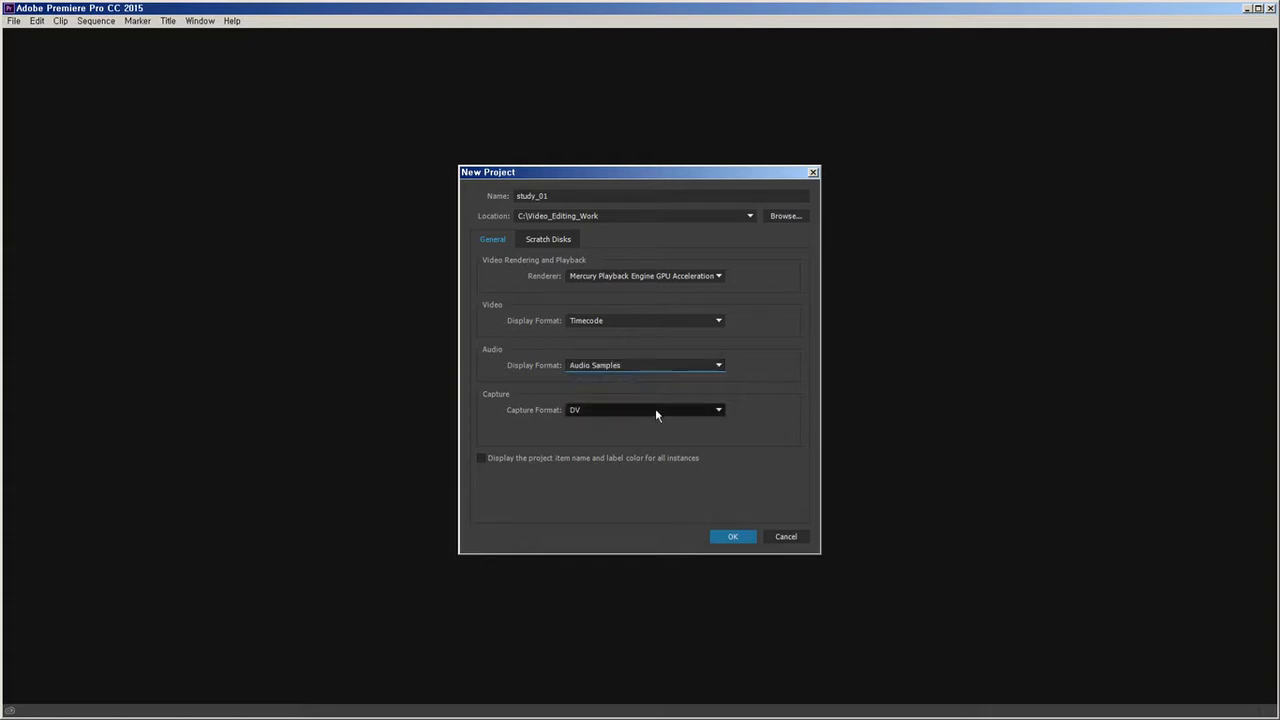
Switch the capture format between DV and HDV, leaving it on DV.
left_click(655, 408)
left_click(717, 443)
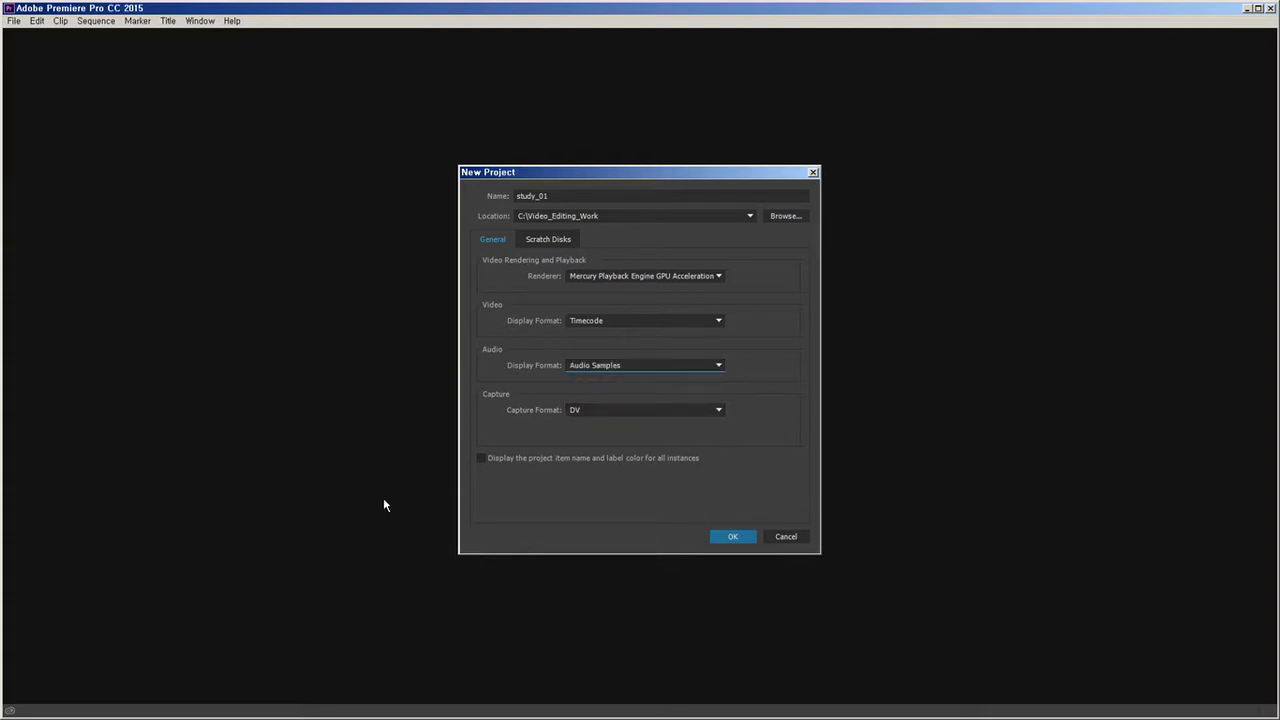
left_click(604, 413)
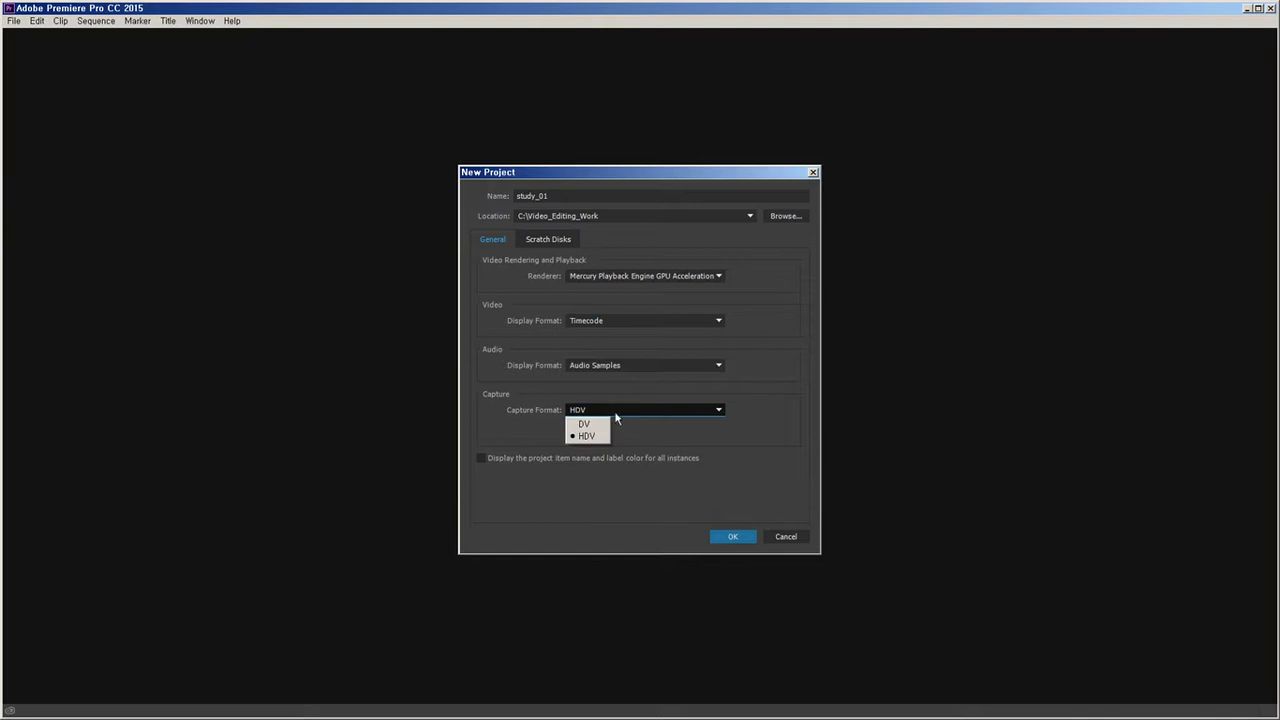
left_click(617, 411)
left_click(614, 413)
left_click(606, 424)
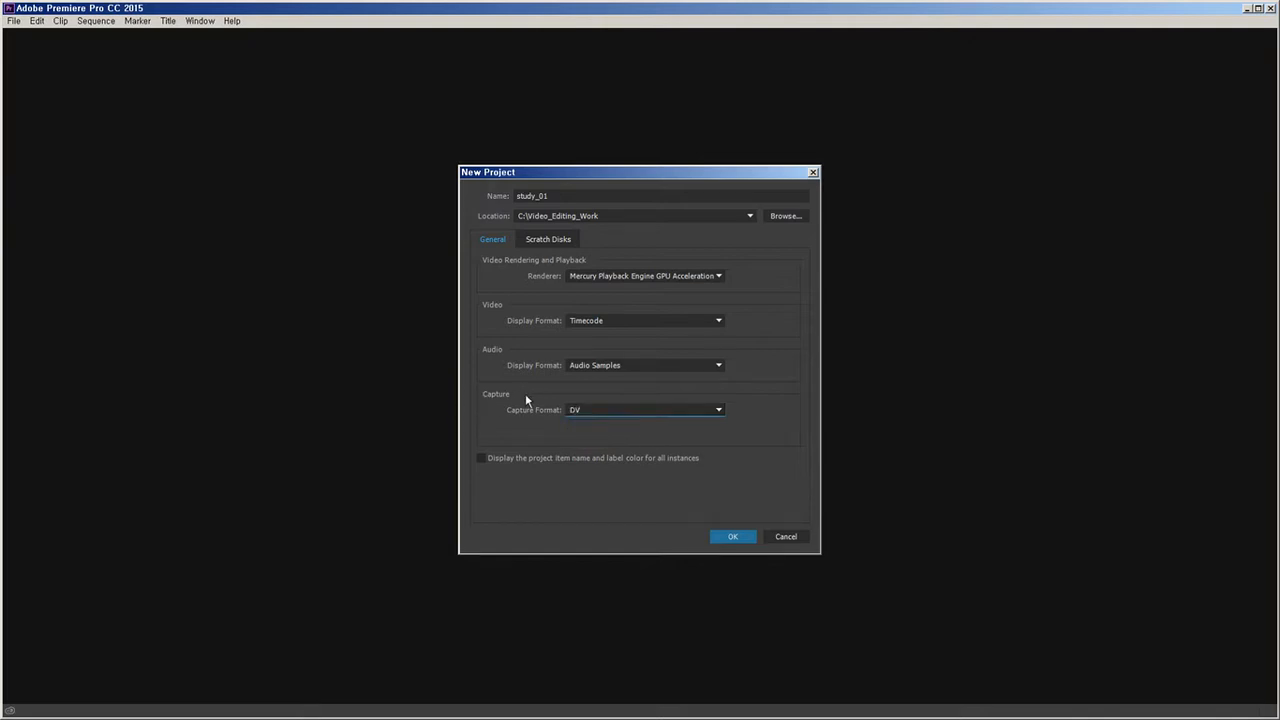
left_click(613, 419)
left_click(592, 434)
left_click(600, 419)
left_click(596, 424)
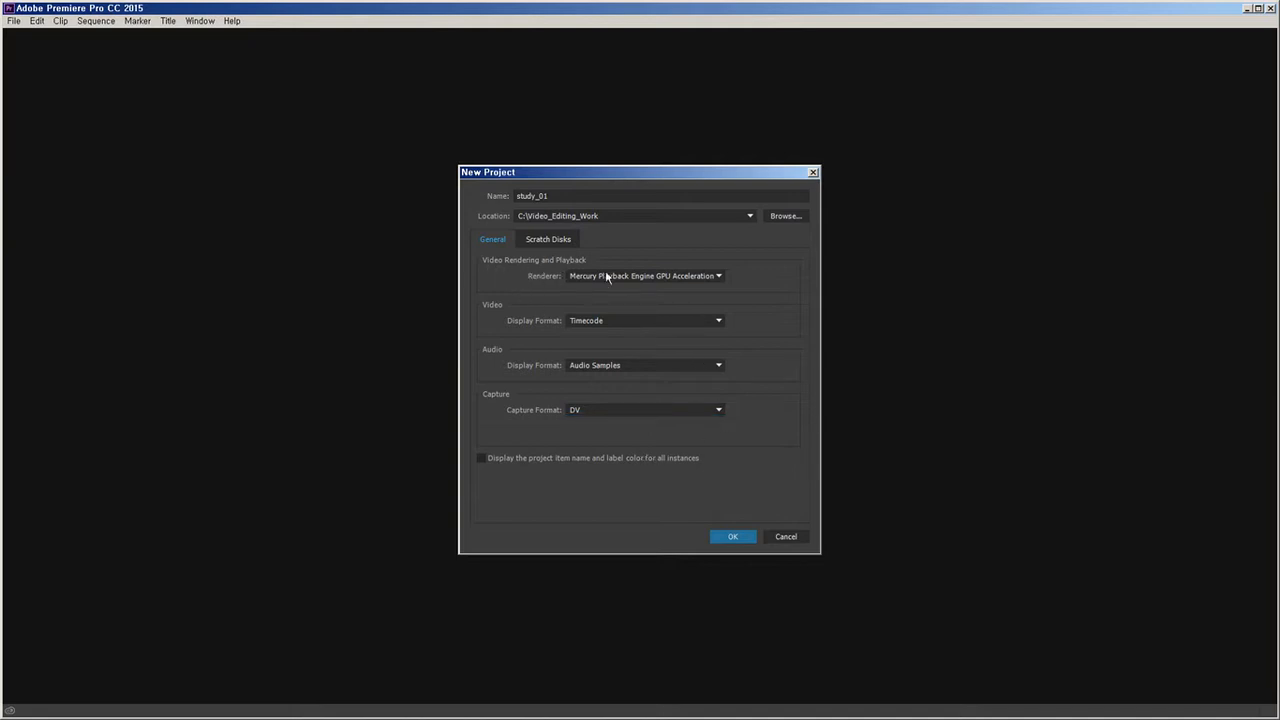
Review the scratch disk settings along with the project's name and save location.
left_click(552, 241)
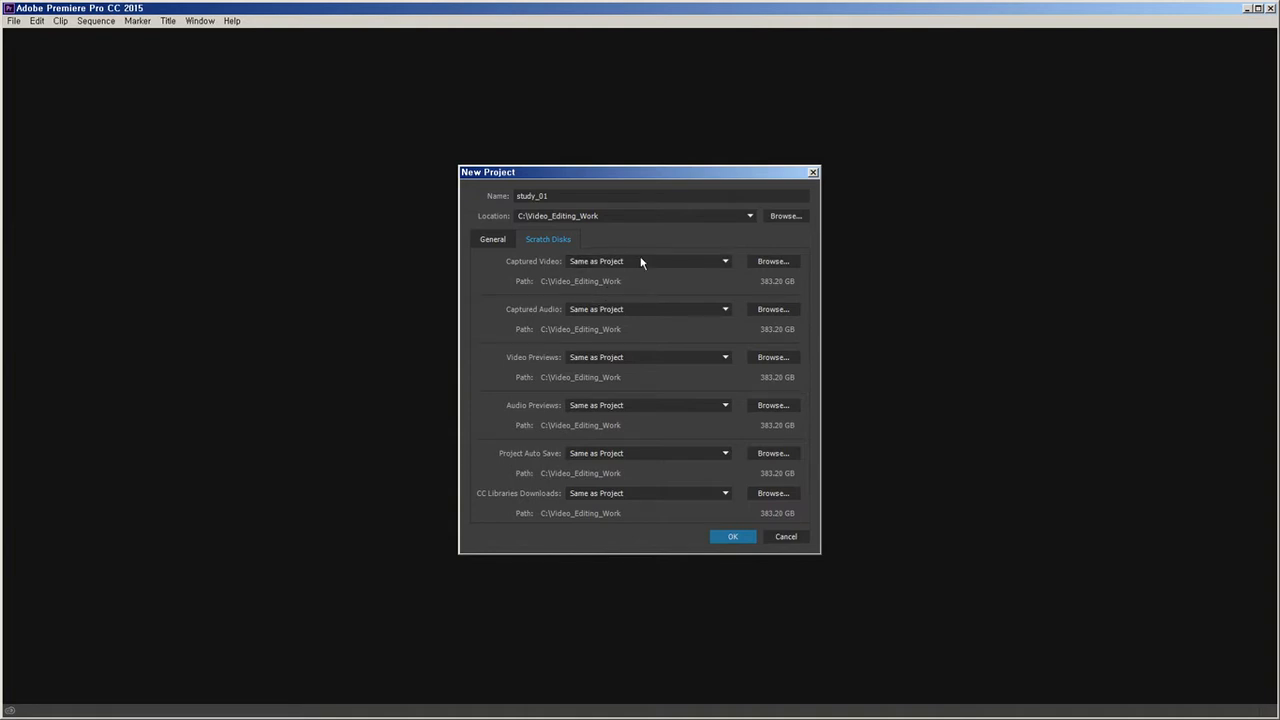
left_click(551, 195)
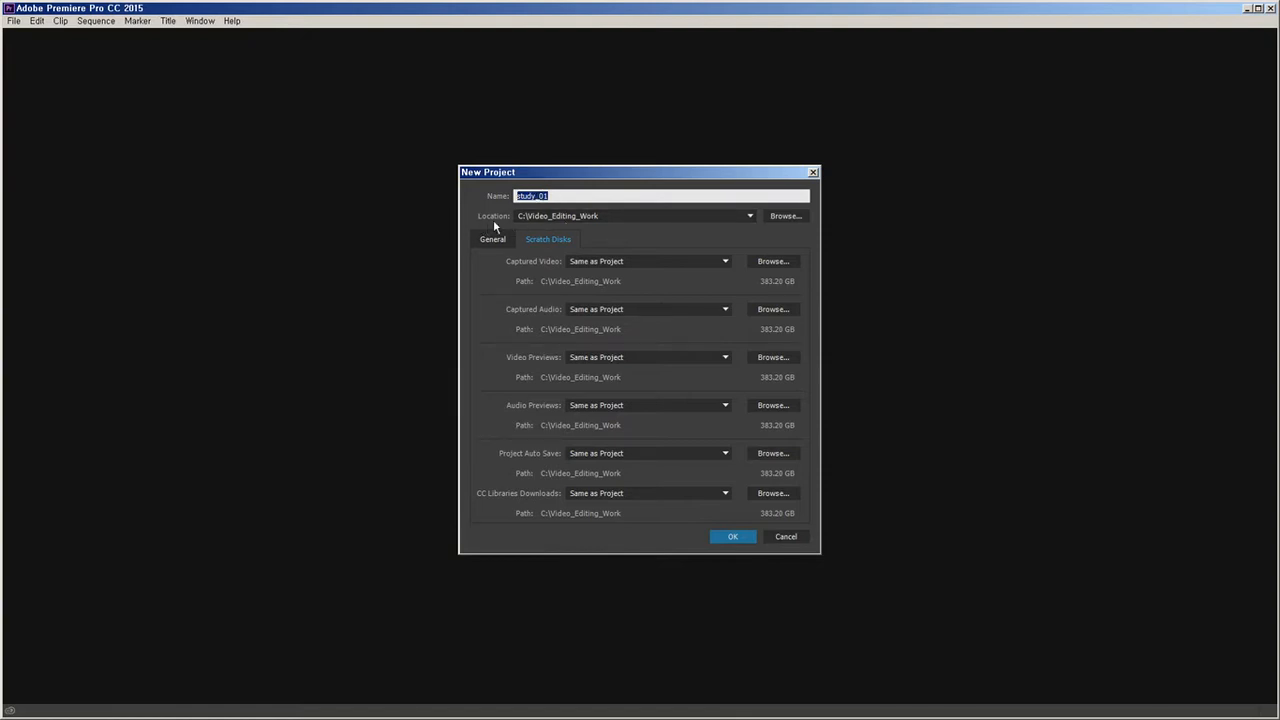
left_click(606, 216)
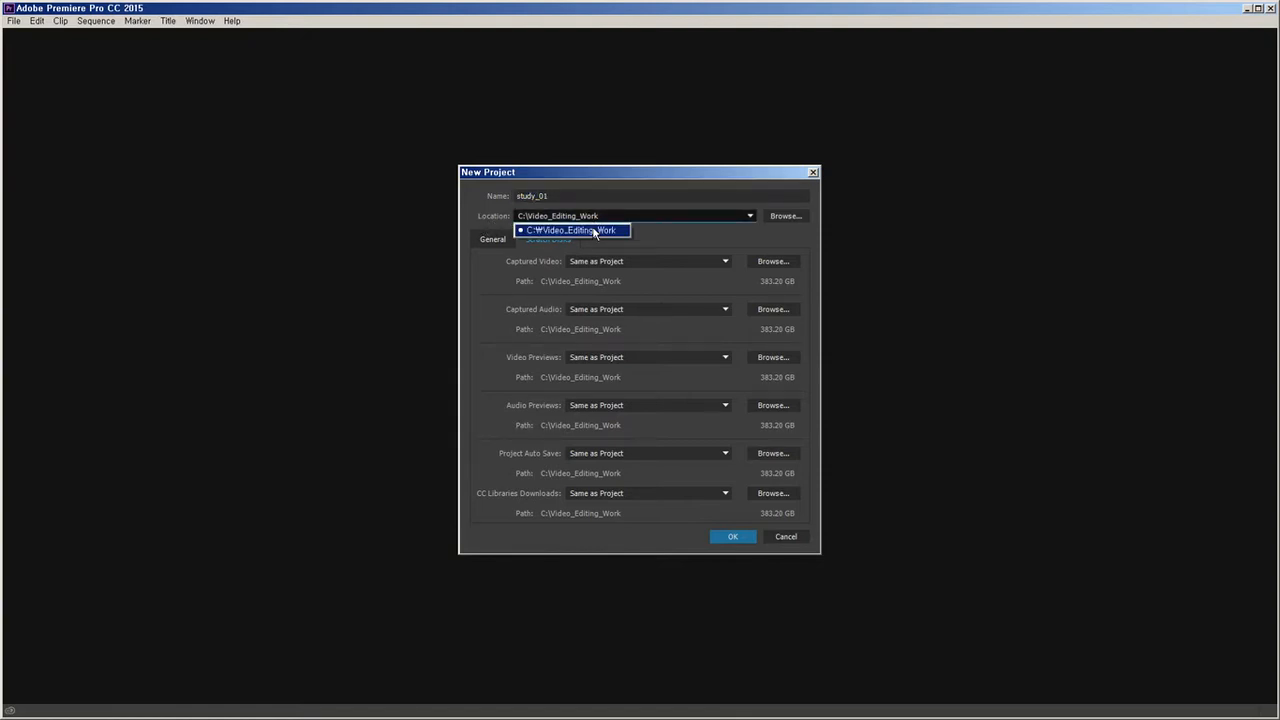
left_click(592, 229)
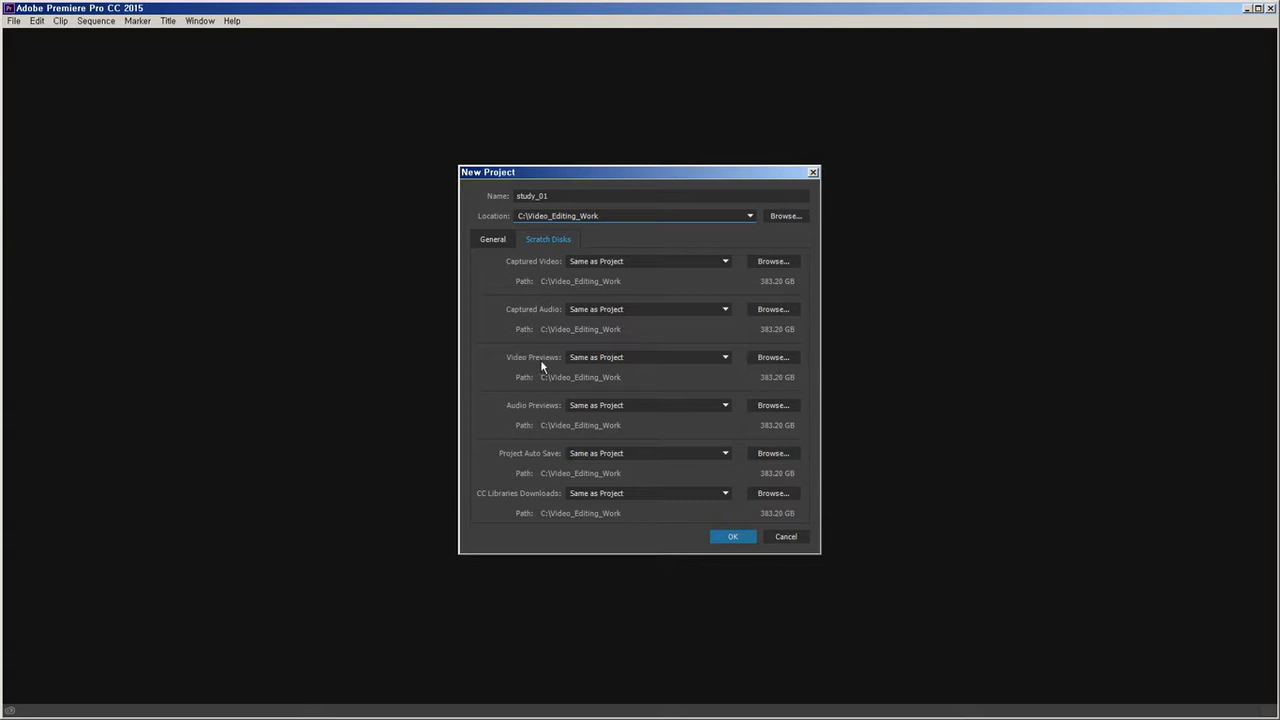
Browse the WIN_WORK (D:) drive for a video previews folder and cancel the selection.
left_click(772, 358)
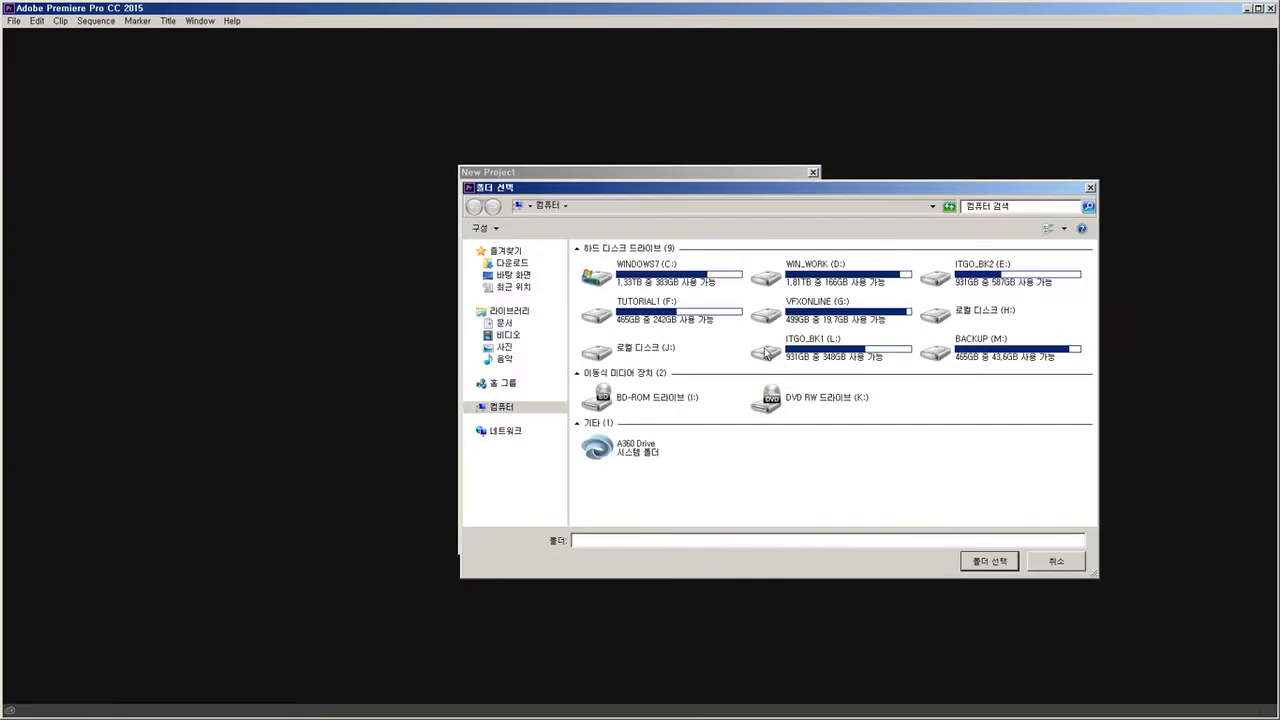
double_click(880, 285)
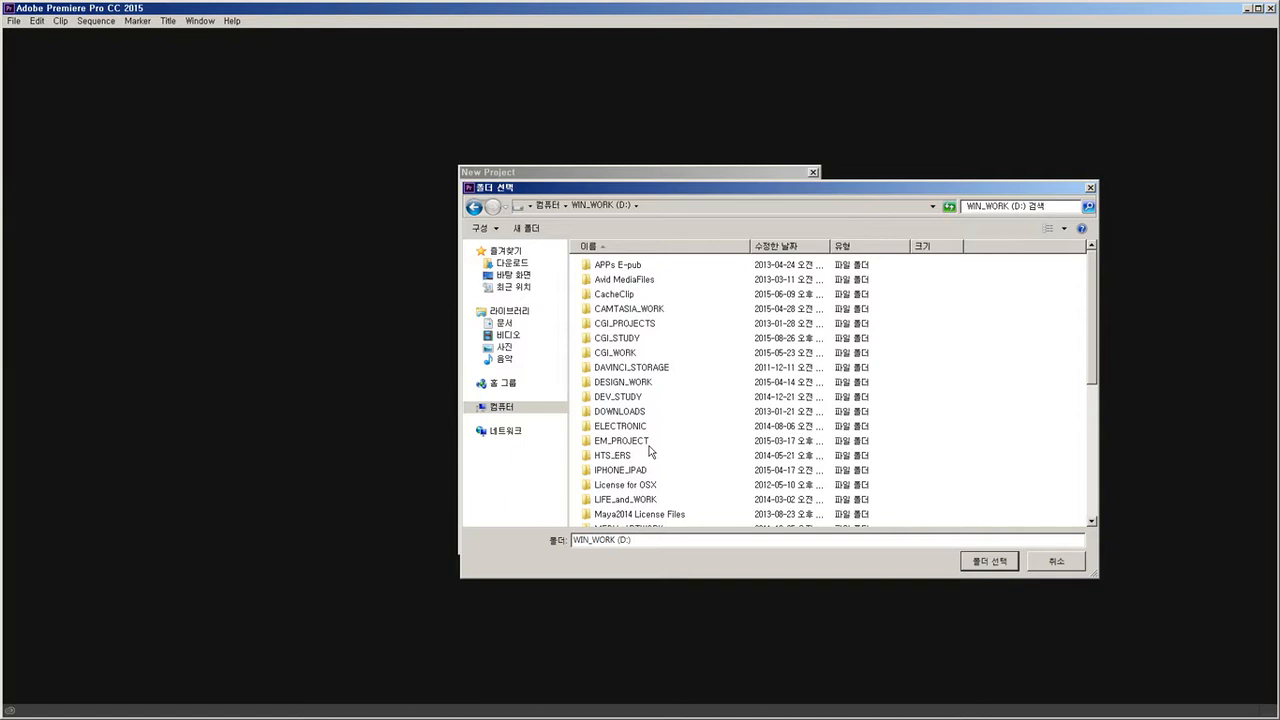
left_click(1051, 565)
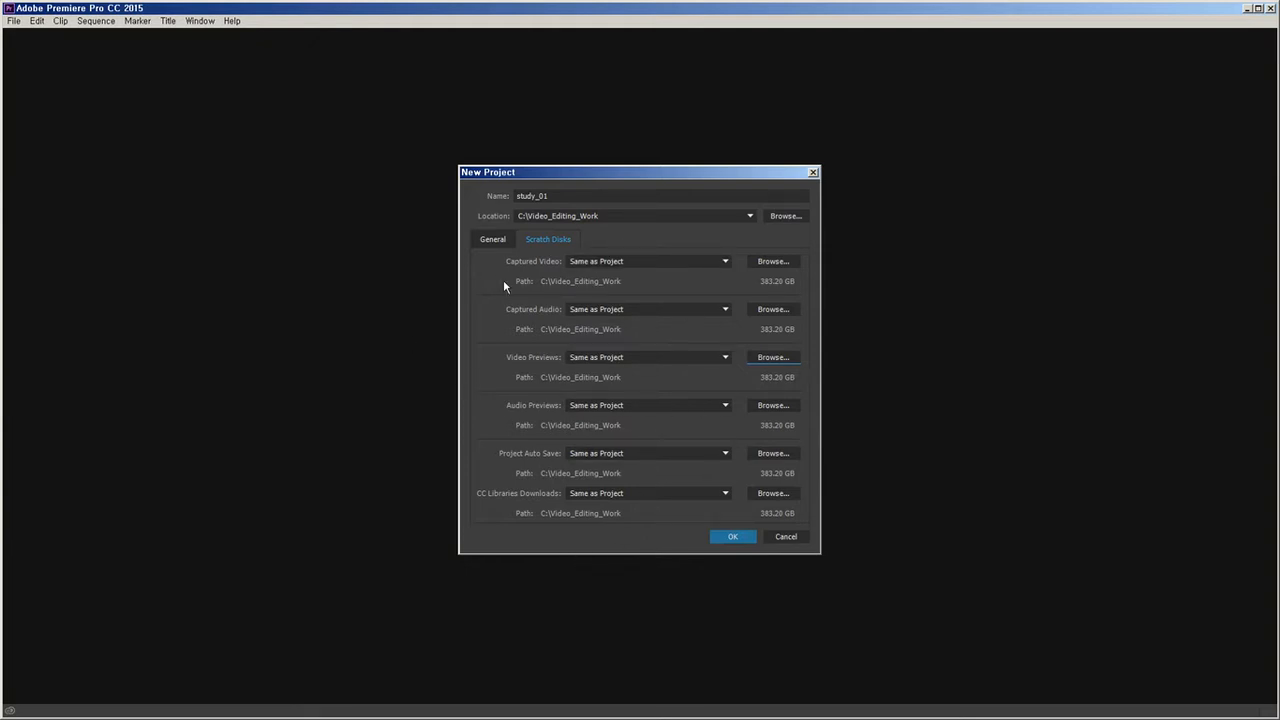
Set the project's renderer to Mercury Playback Engine Software Only in the general settings.
left_click(490, 241)
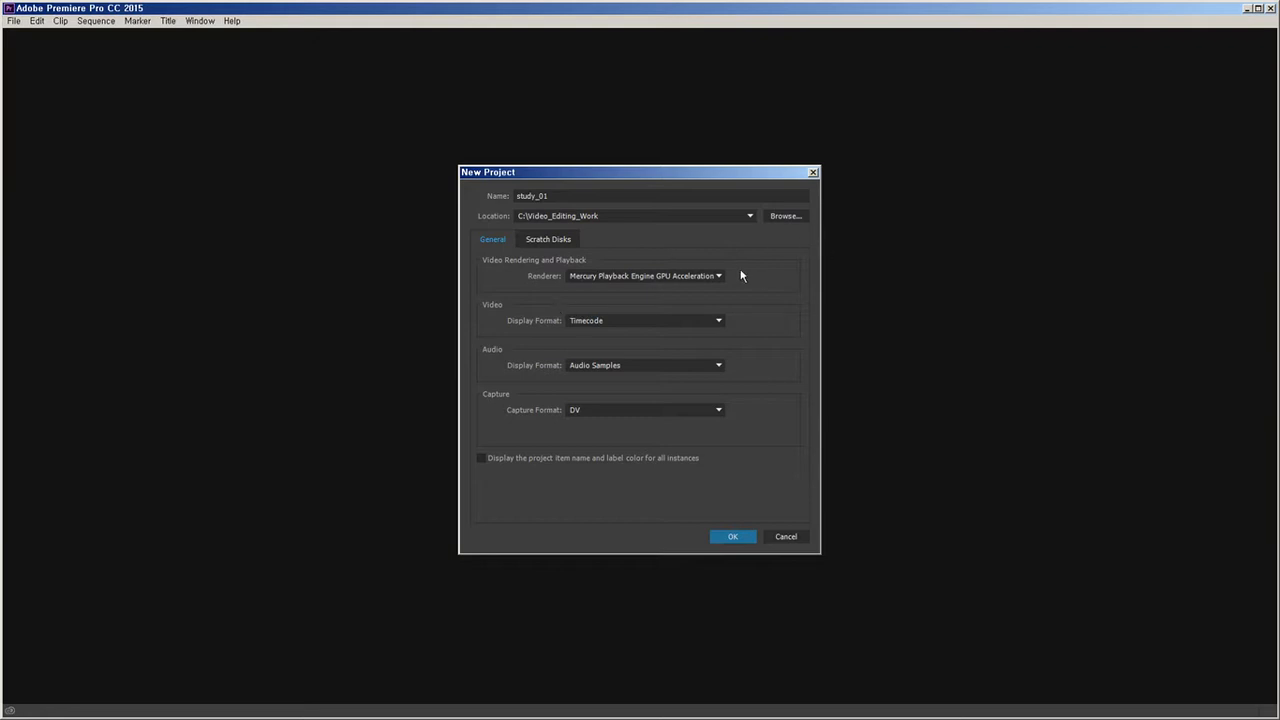
left_click(695, 275)
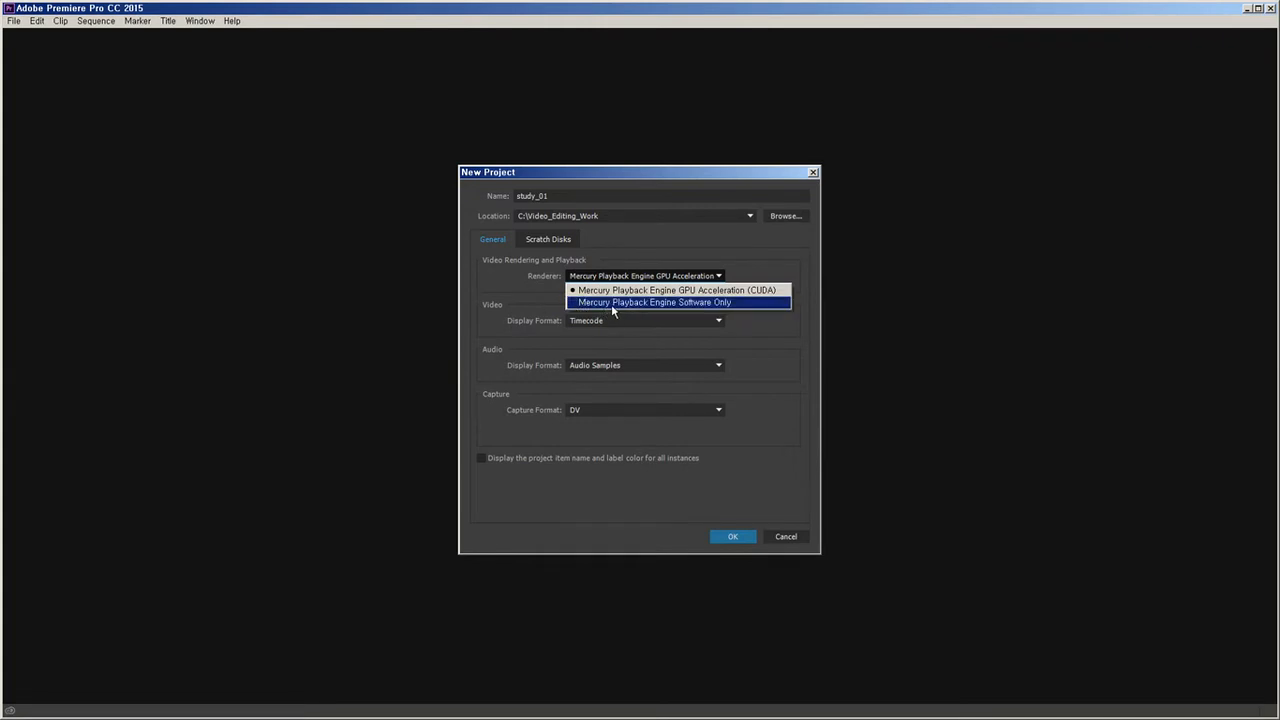
left_click(685, 304)
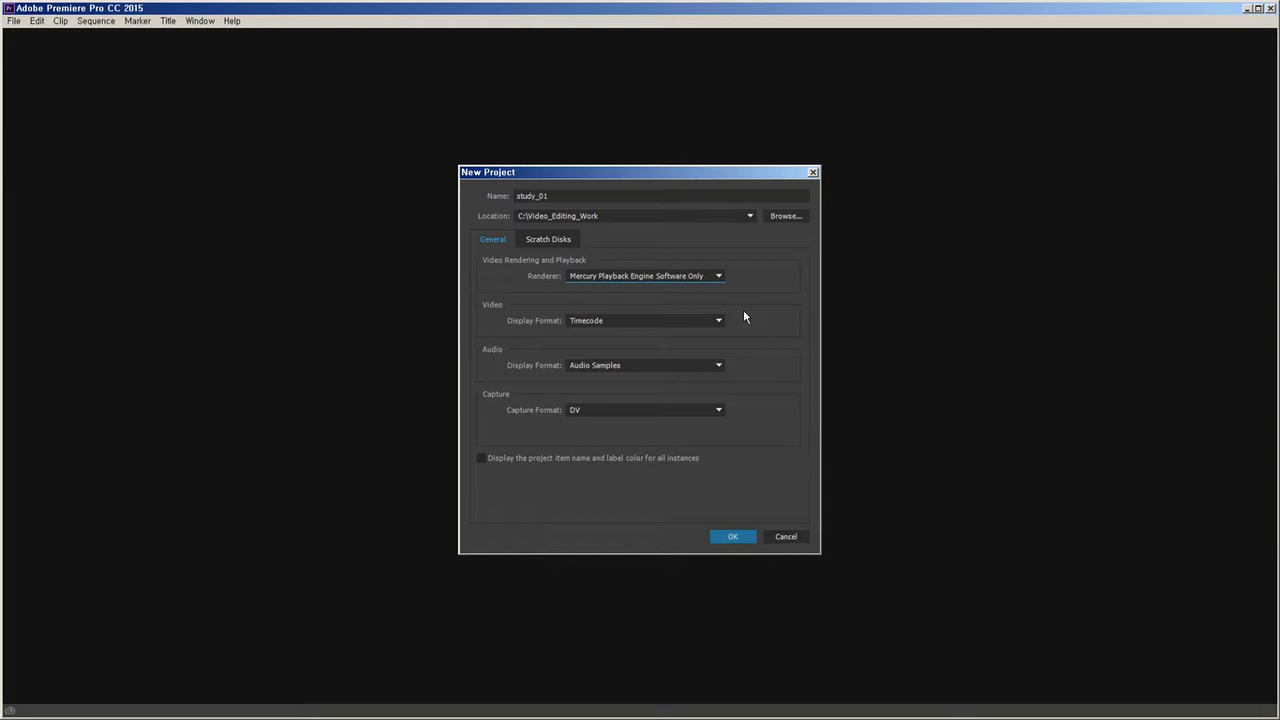
Set the project's renderer to Mercury Playback Engine GPU Acceleration (CUDA).
left_click(655, 277)
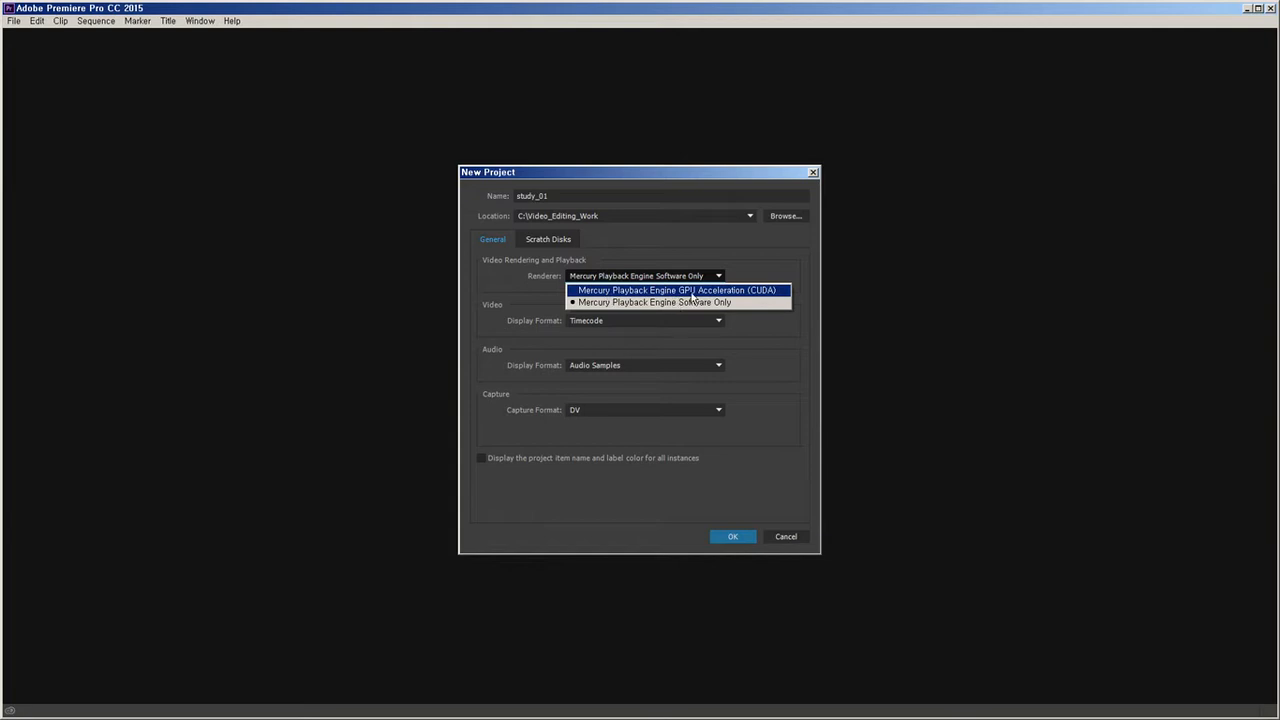
left_click(745, 291)
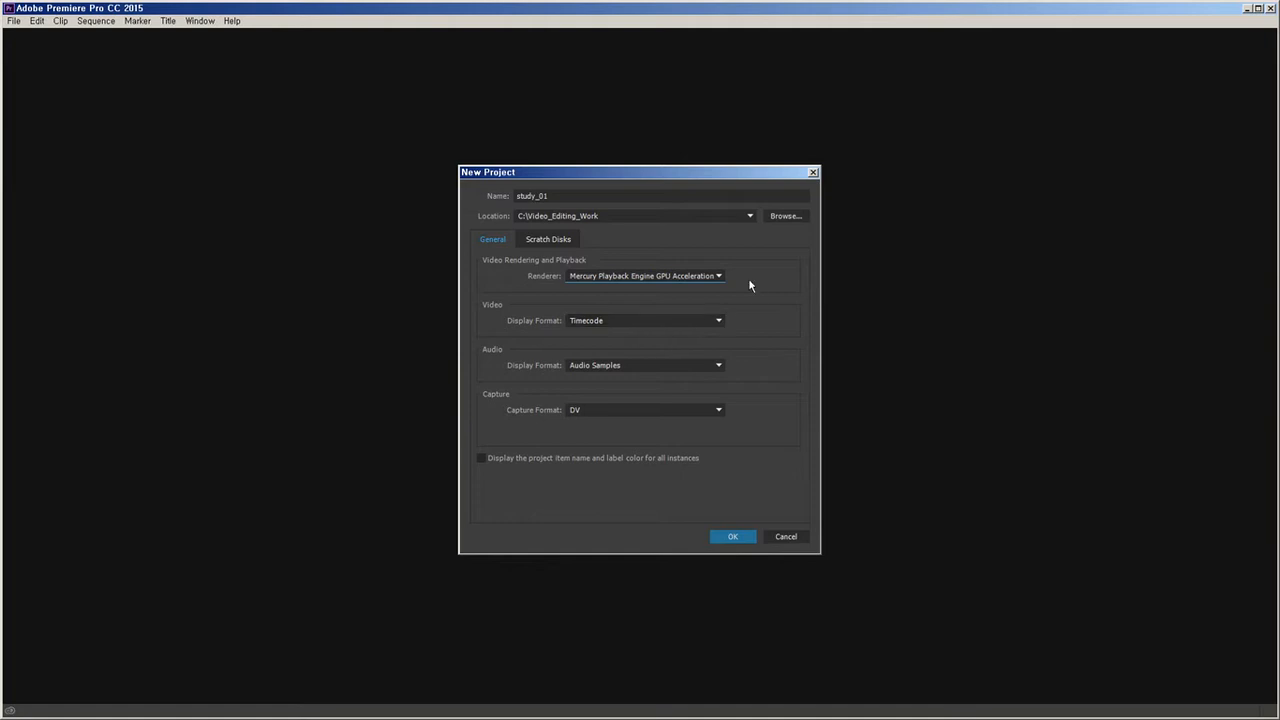
left_click(710, 276)
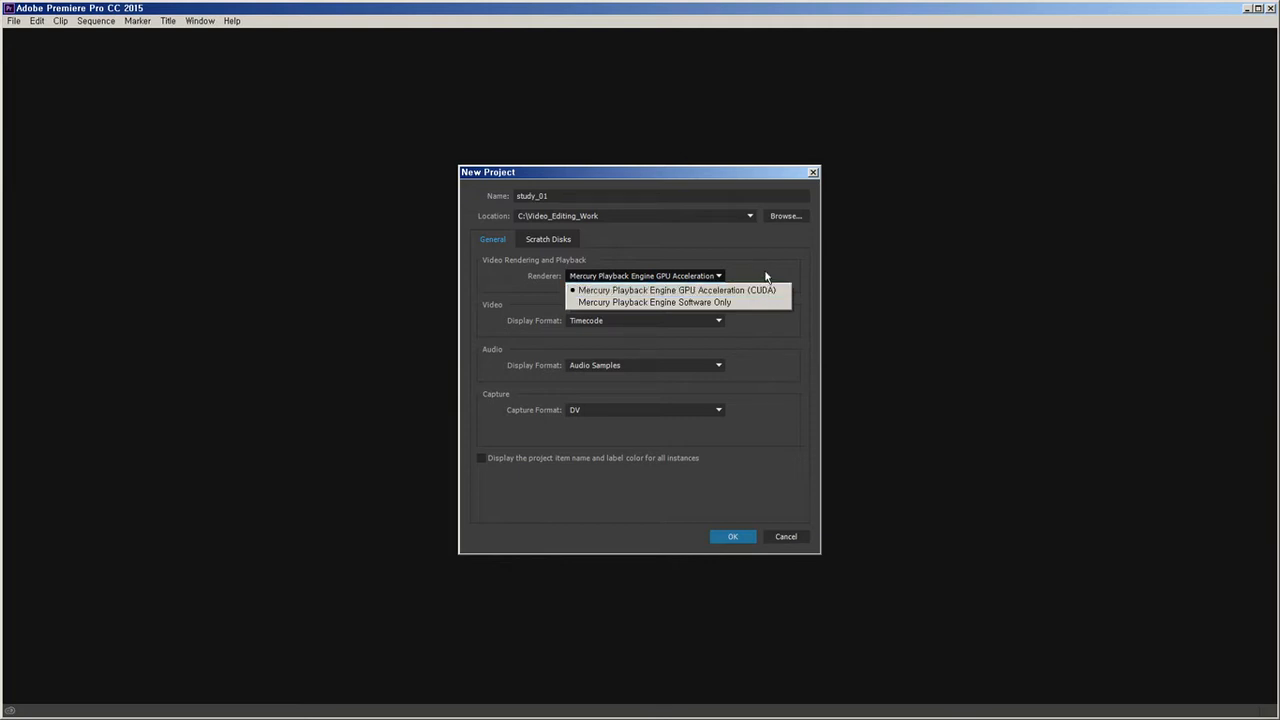
left_click(764, 290)
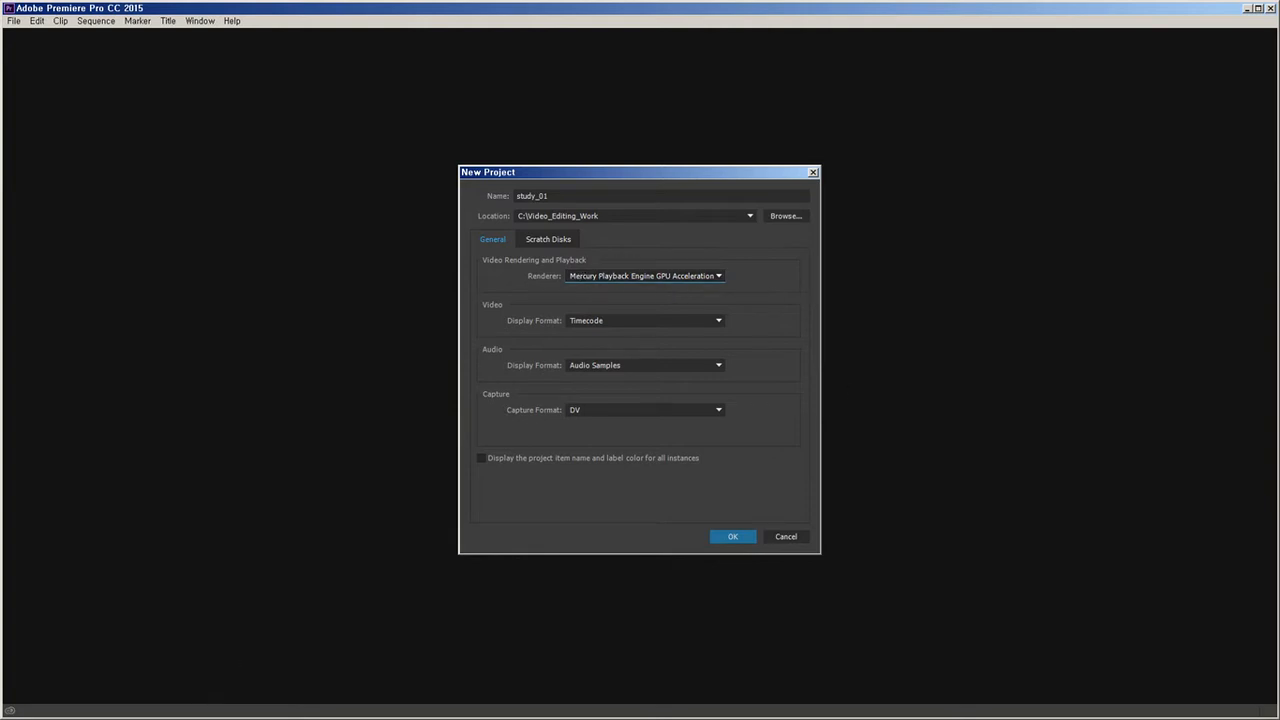
Switch to the browser, widen its window, and find the recommended GPU adapters in the Premiere Pro CC (2015) system requirements.
key("alt+Tab")
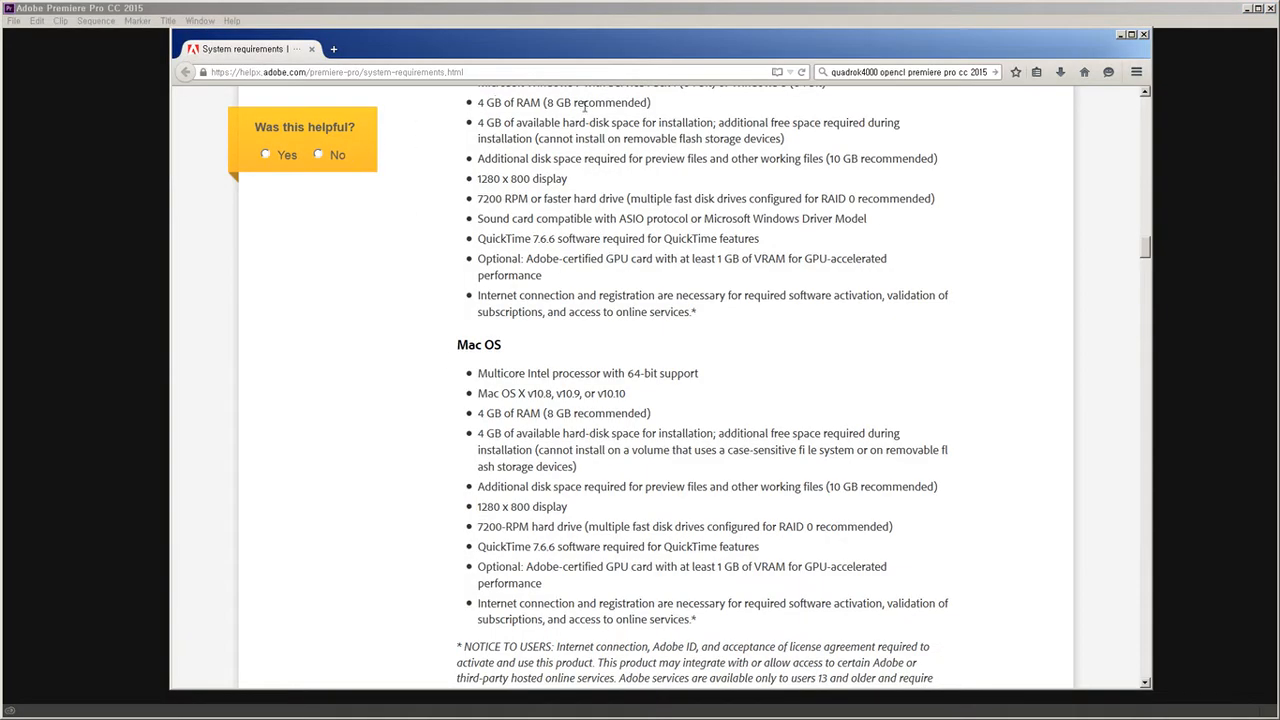
left_click_drag(511, 42, 479, 36)
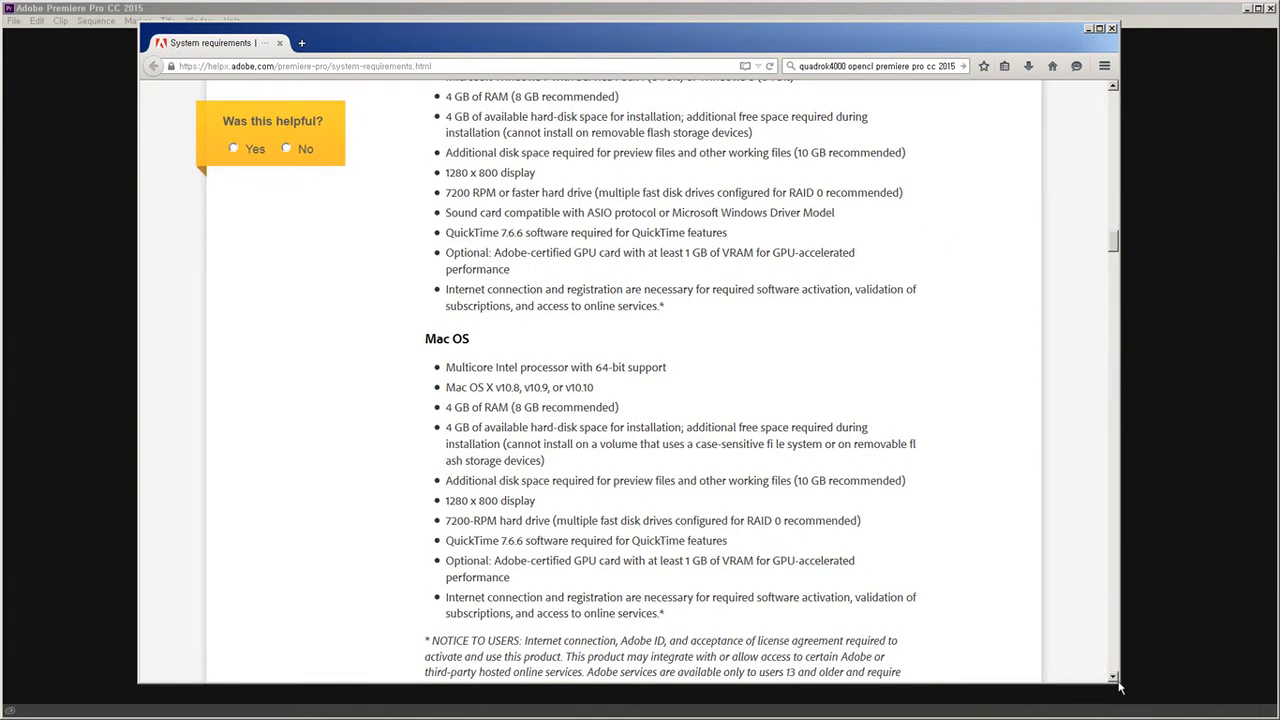
left_click_drag(1120, 685, 1231, 684)
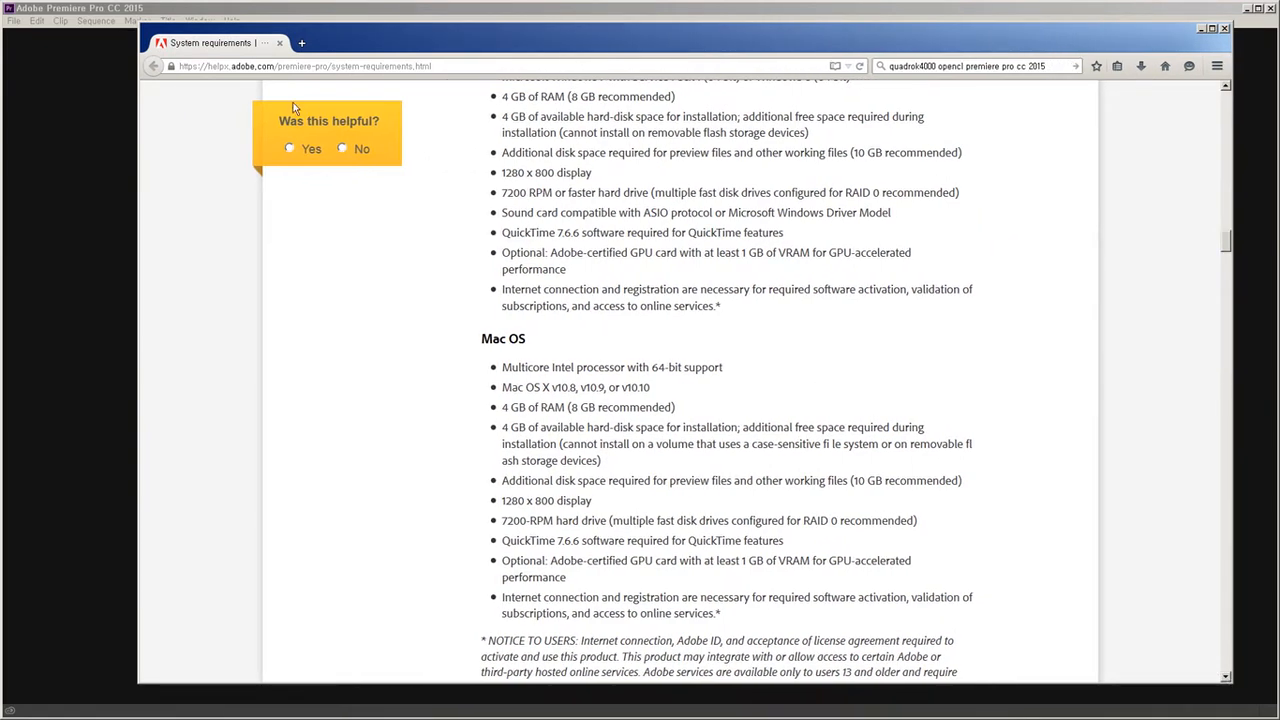
left_click(433, 65)
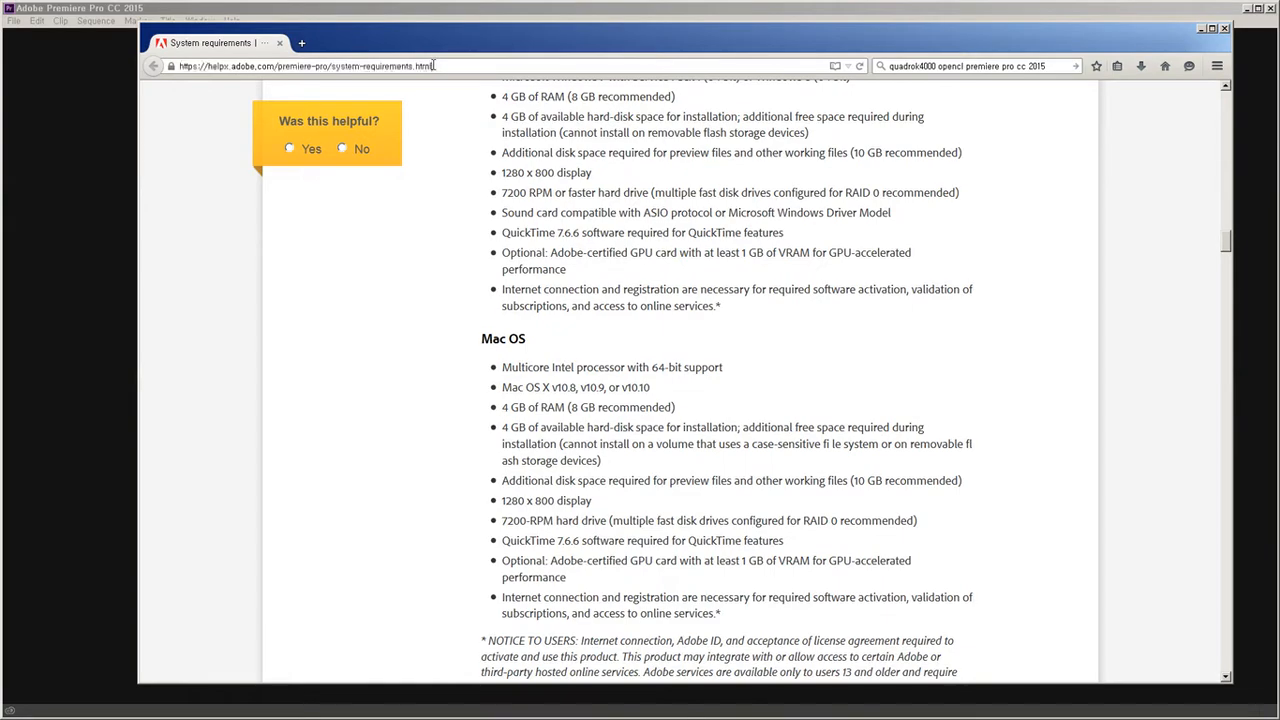
left_click(858, 345)
scroll(850, 374, "up", 20)
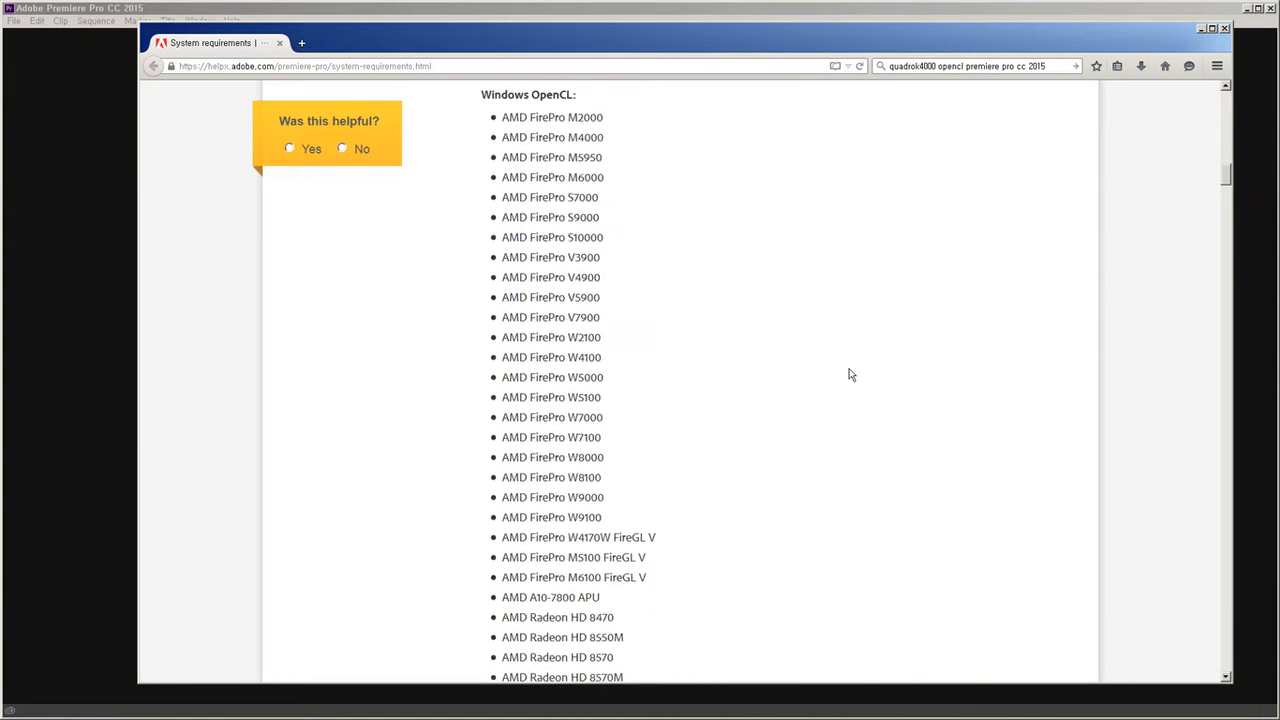
scroll(848, 372, "up", 20)
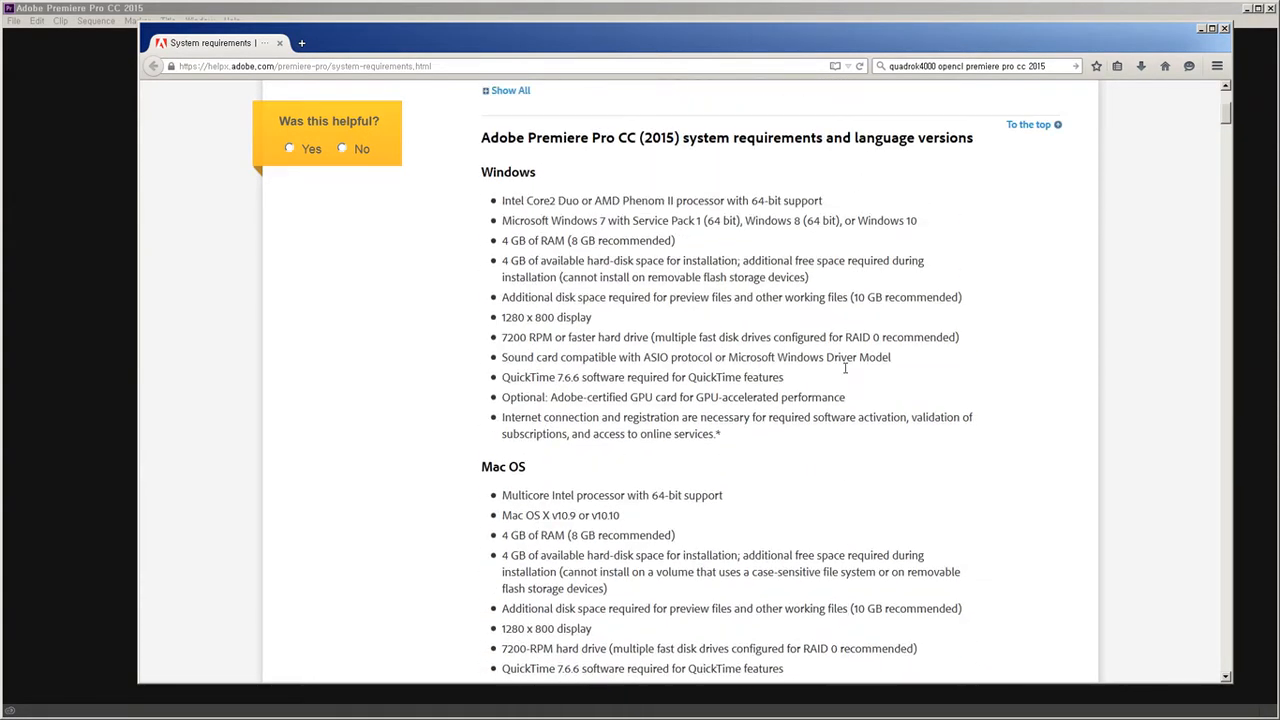
scroll(845, 369, "up", 4)
scroll(846, 371, "down", 12)
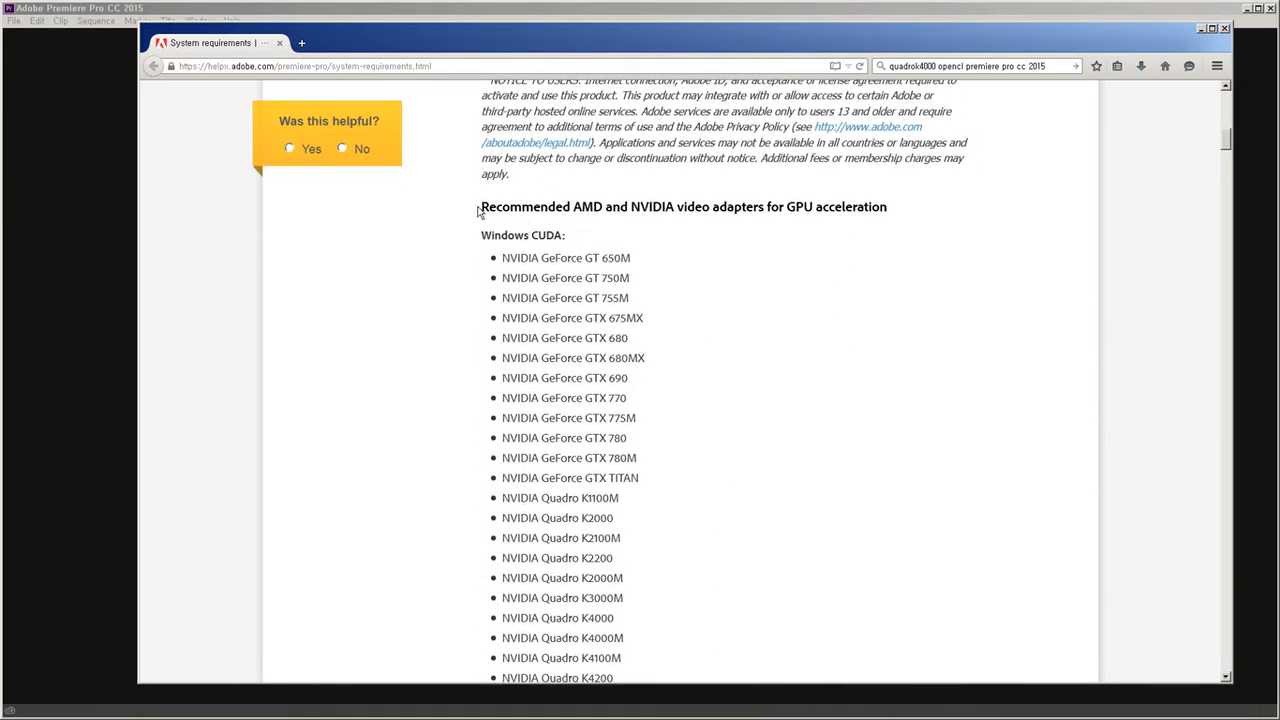
Examine the recommended video adapters heading and the Windows CUDA card list for Premiere Pro CC (2015).
left_click_drag(481, 208, 899, 209)
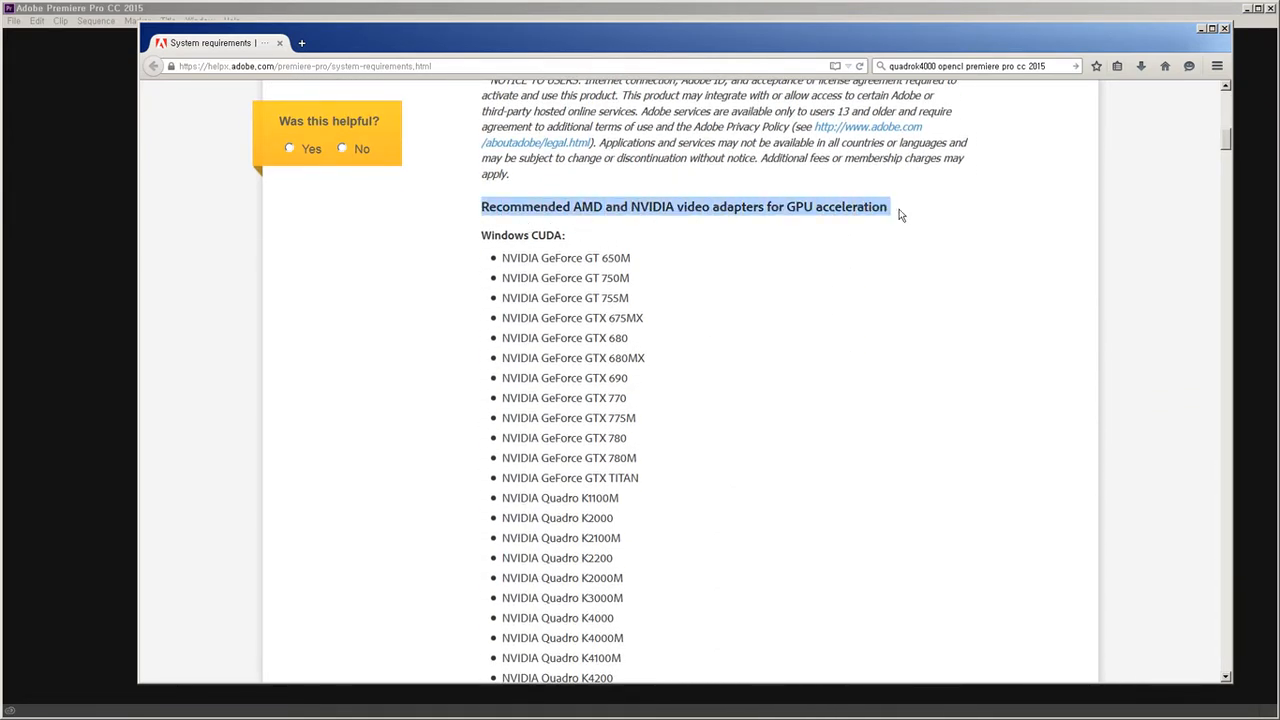
left_click(481, 234)
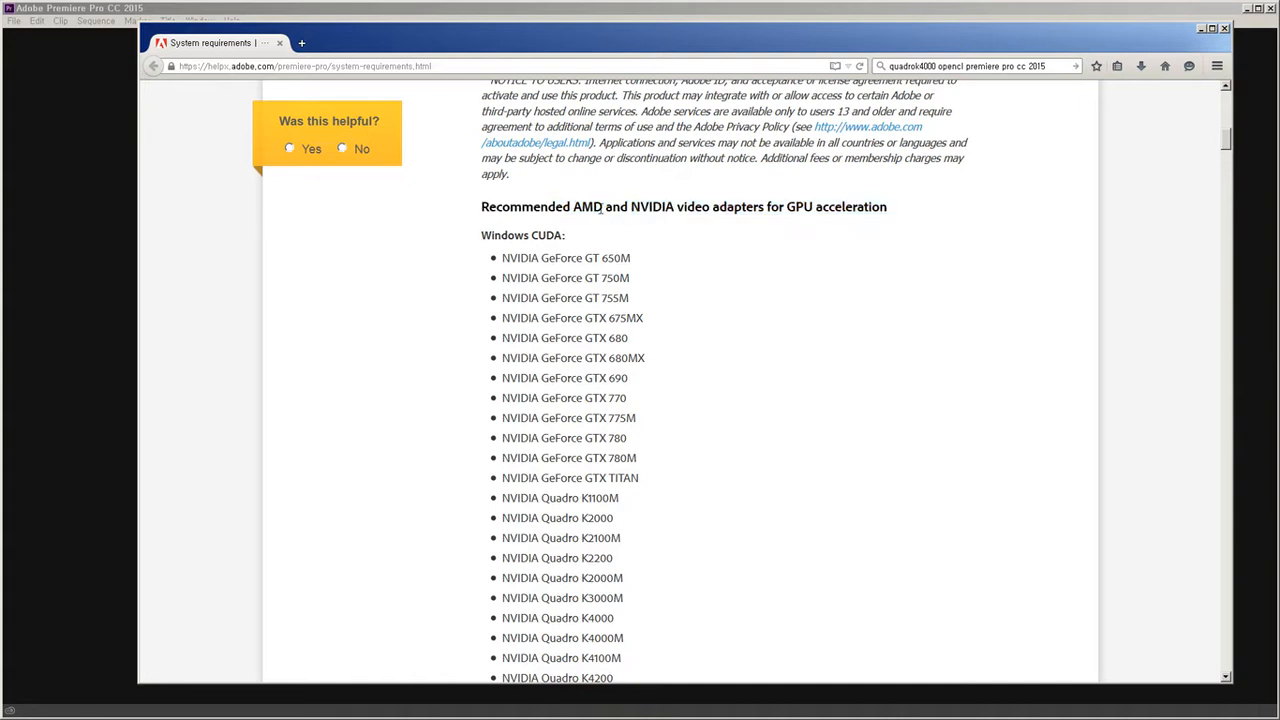
left_click_drag(603, 208, 788, 208)
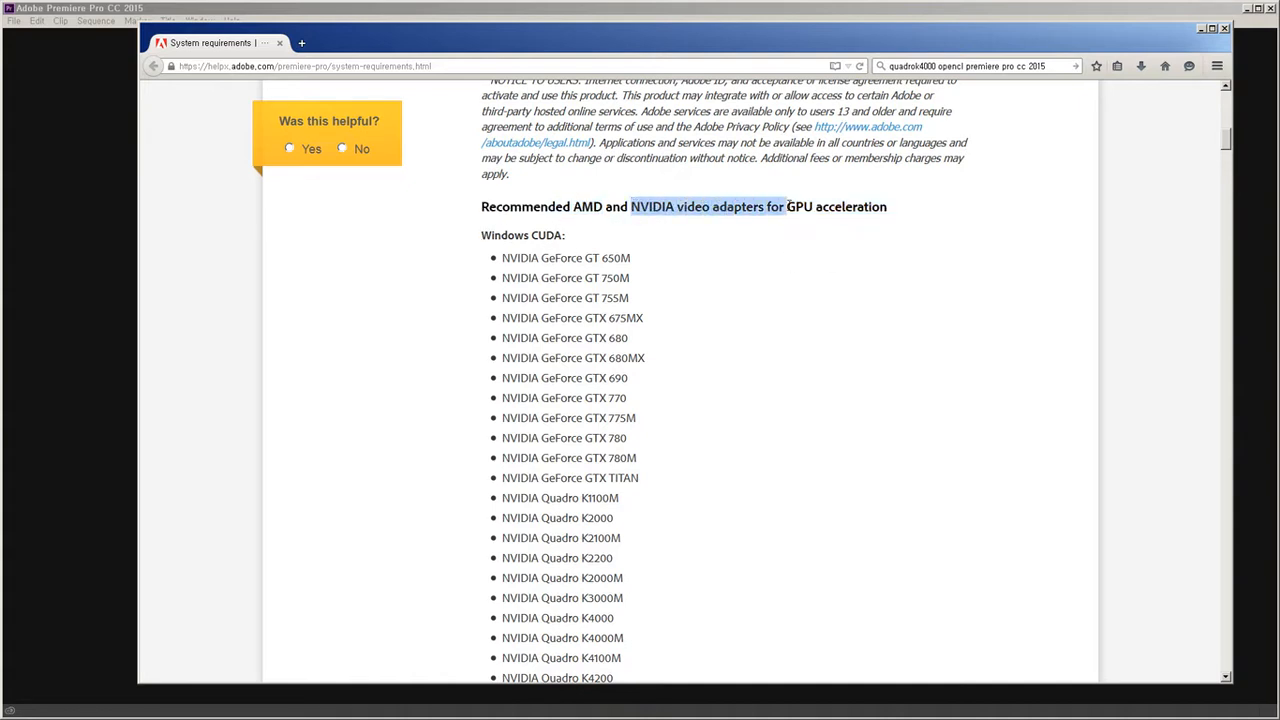
left_click(693, 287)
scroll(531, 208, "down", 2)
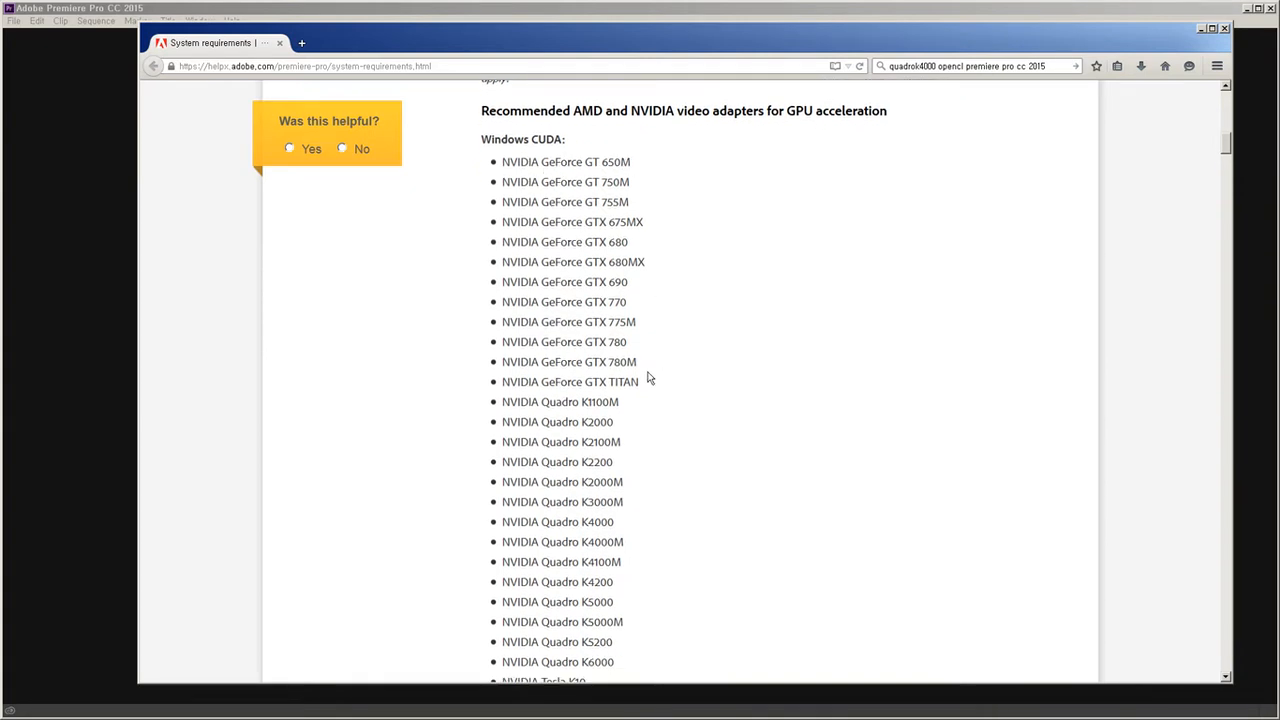
scroll(645, 376, "down", 4)
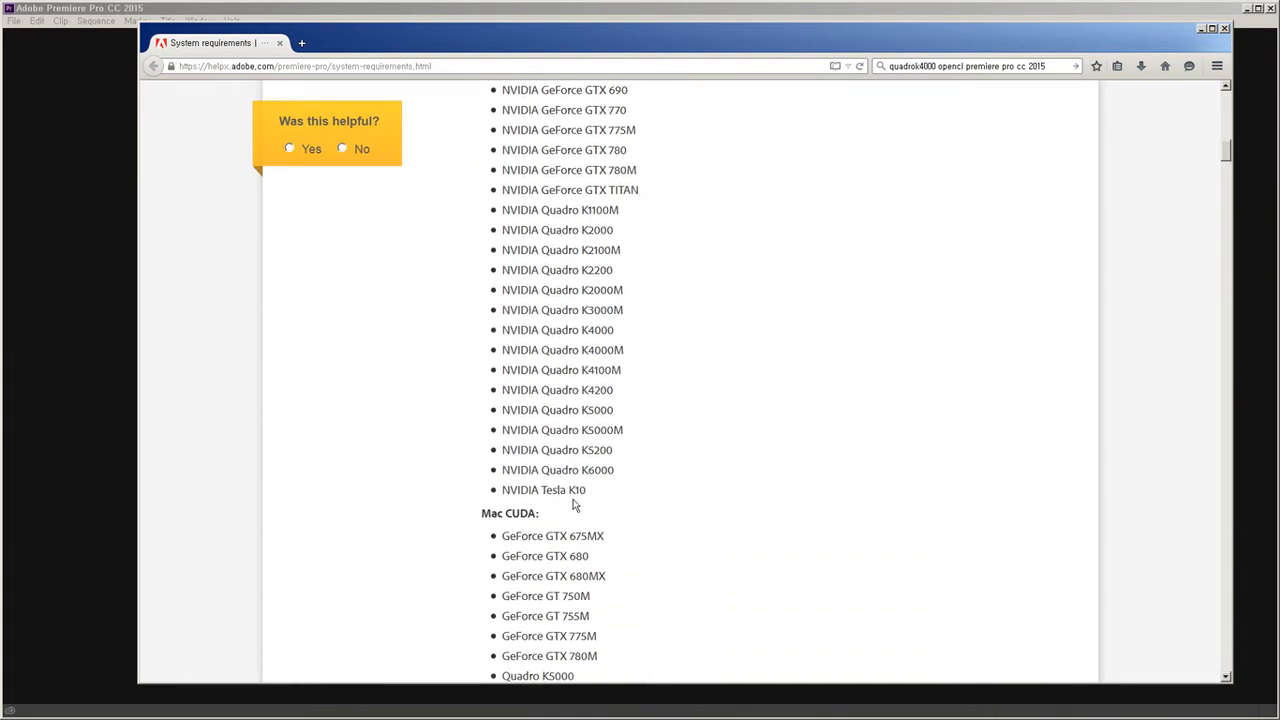
left_click_drag(589, 491, 555, 487)
scroll(503, 170, "up", 4)
left_click(683, 526)
Examine the Mac CUDA and Windows OpenCL card lists for Premiere Pro CC (2015), down to the Intel Iris entries.
scroll(628, 494, "down", 8)
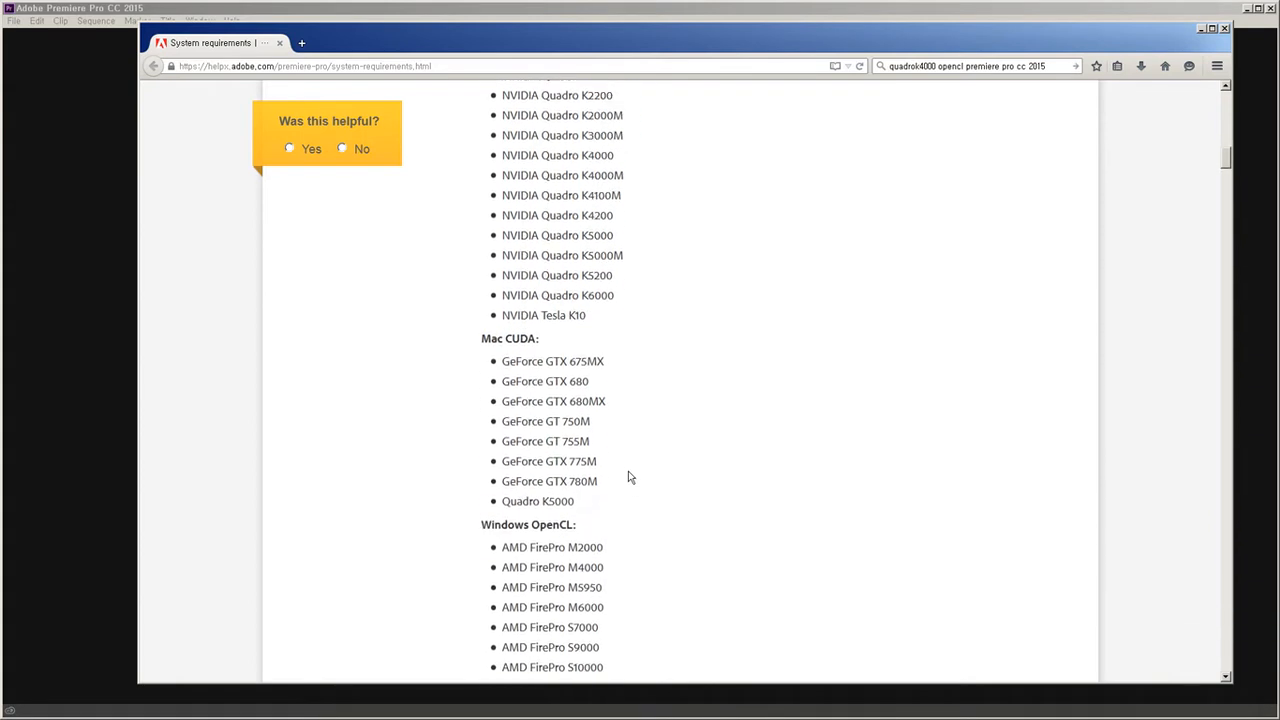
scroll(580, 400, "down", 4)
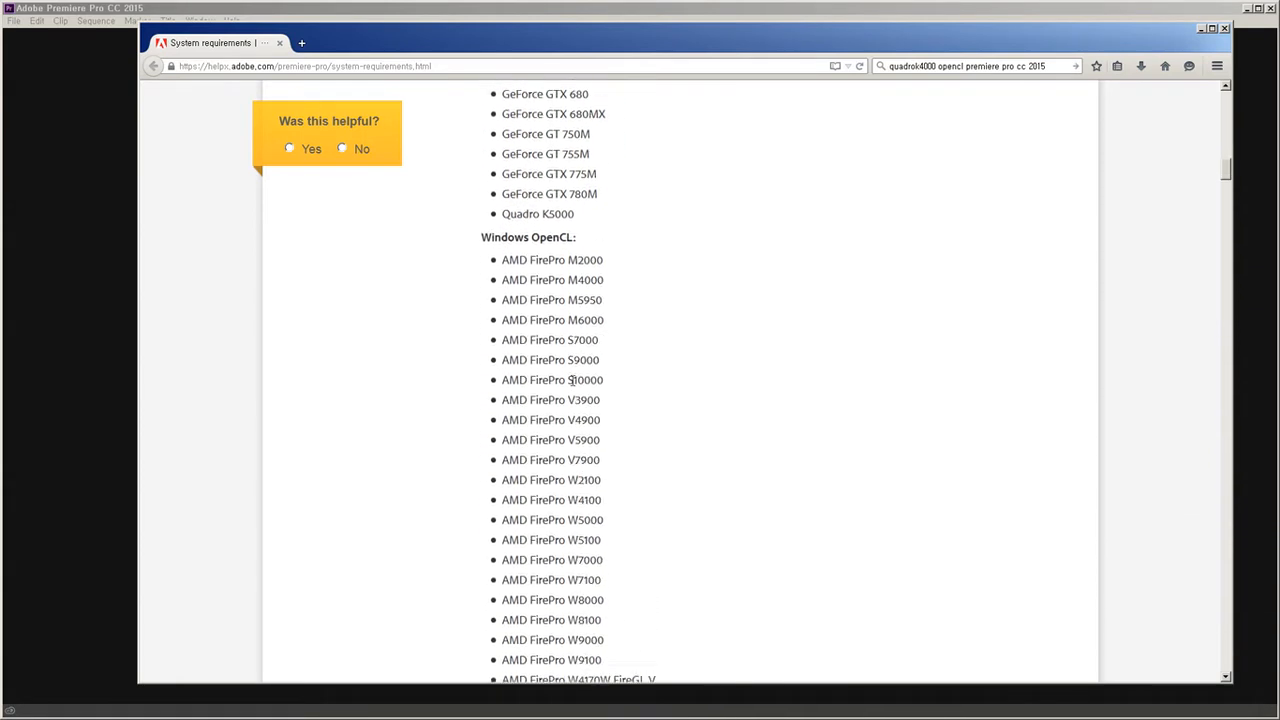
left_click_drag(533, 216, 577, 220)
scroll(560, 200, "down", 2)
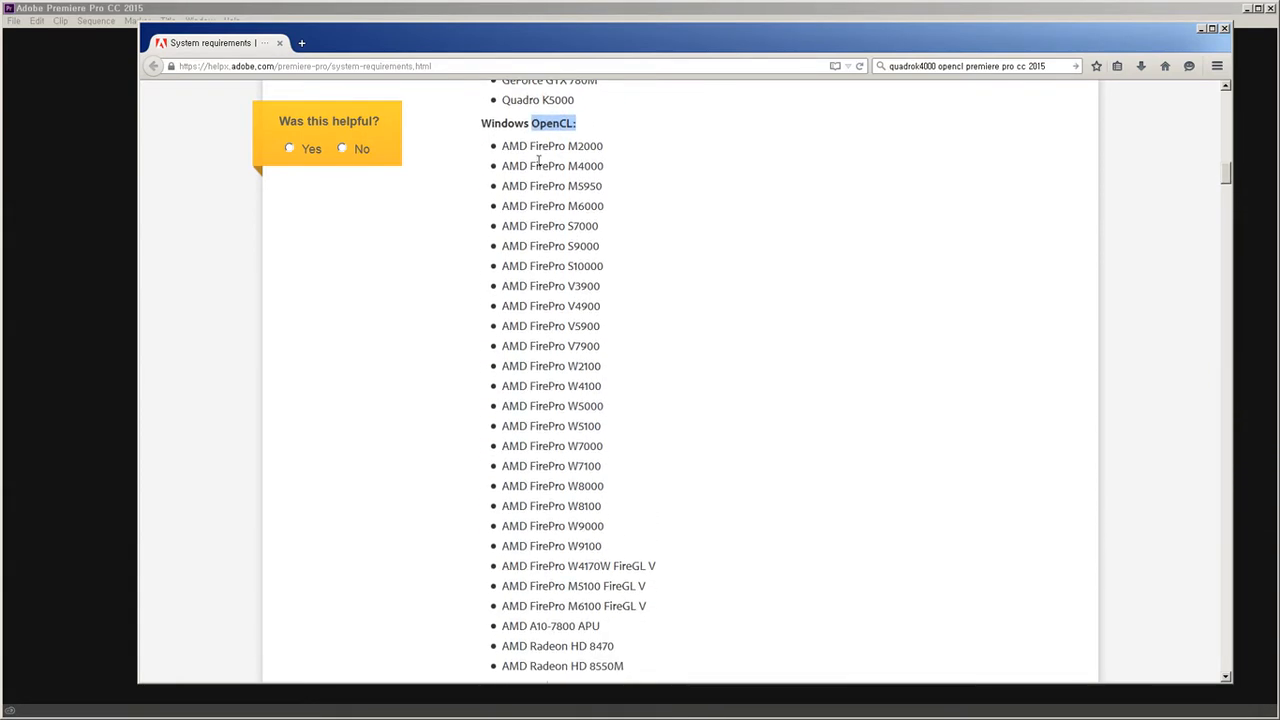
left_click_drag(502, 150, 634, 650)
scroll(631, 550, "down", 12)
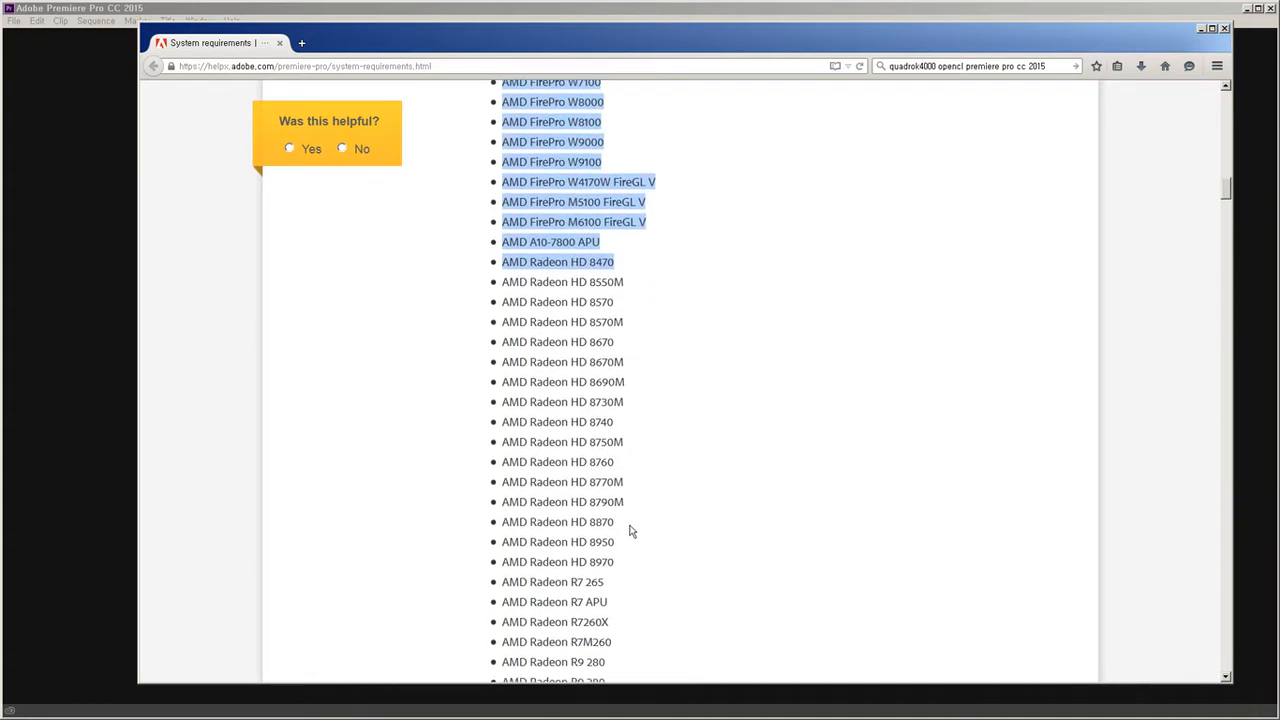
scroll(631, 531, "down", 2)
left_click_drag(634, 534, 503, 320)
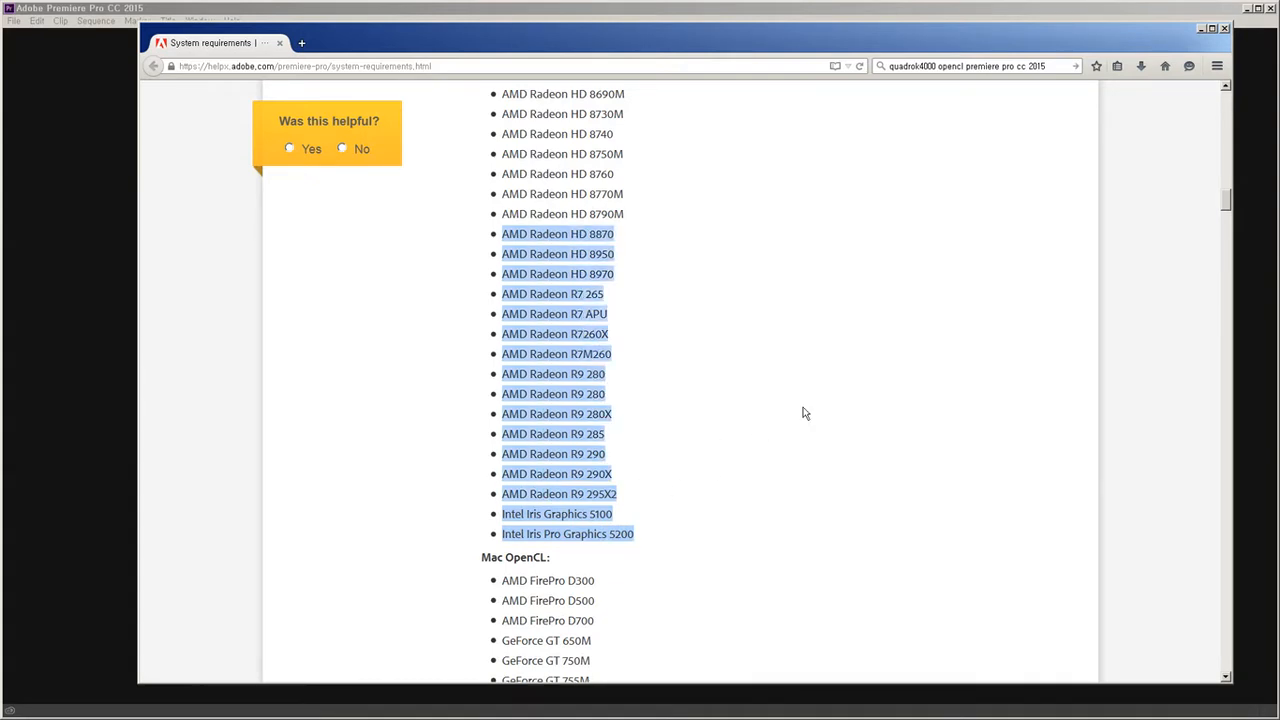
Find the Premiere Pro CC (2014) system requirements and their Windows CUDA card list for comparison with the 2015 version.
scroll(771, 421, "up", 20)
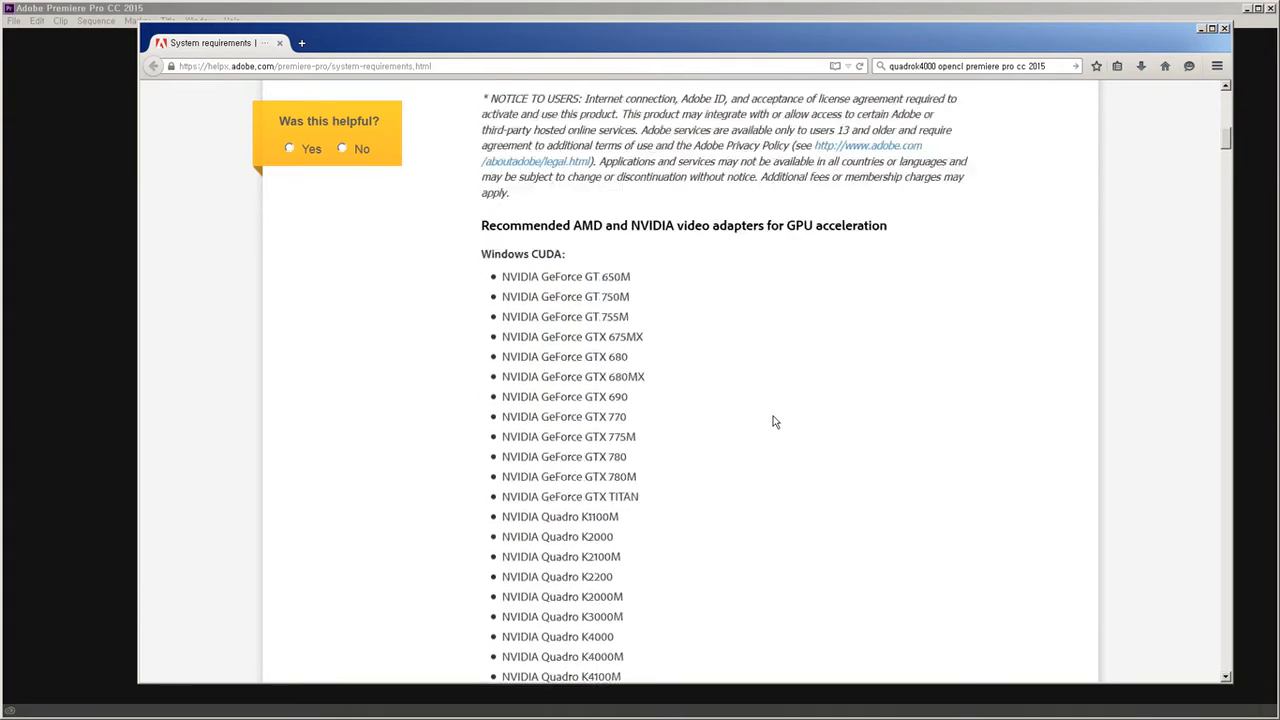
scroll(771, 421, "down", 20)
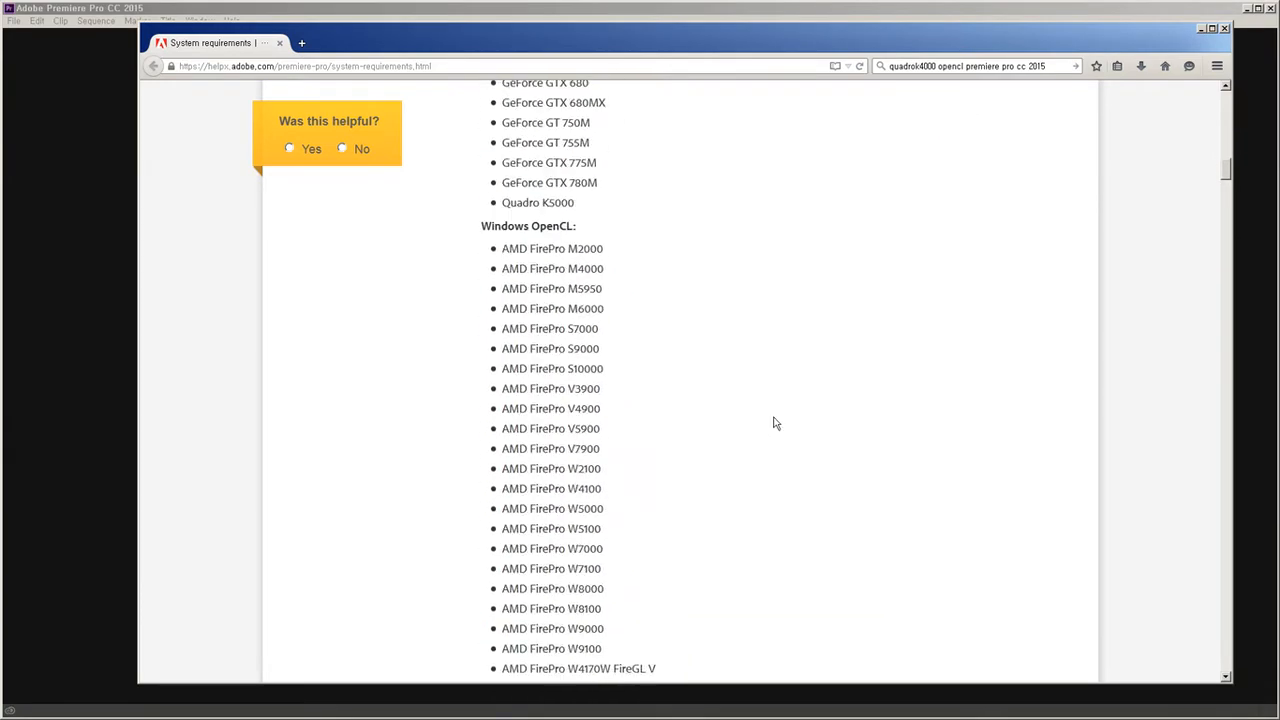
scroll(771, 421, "down", 15)
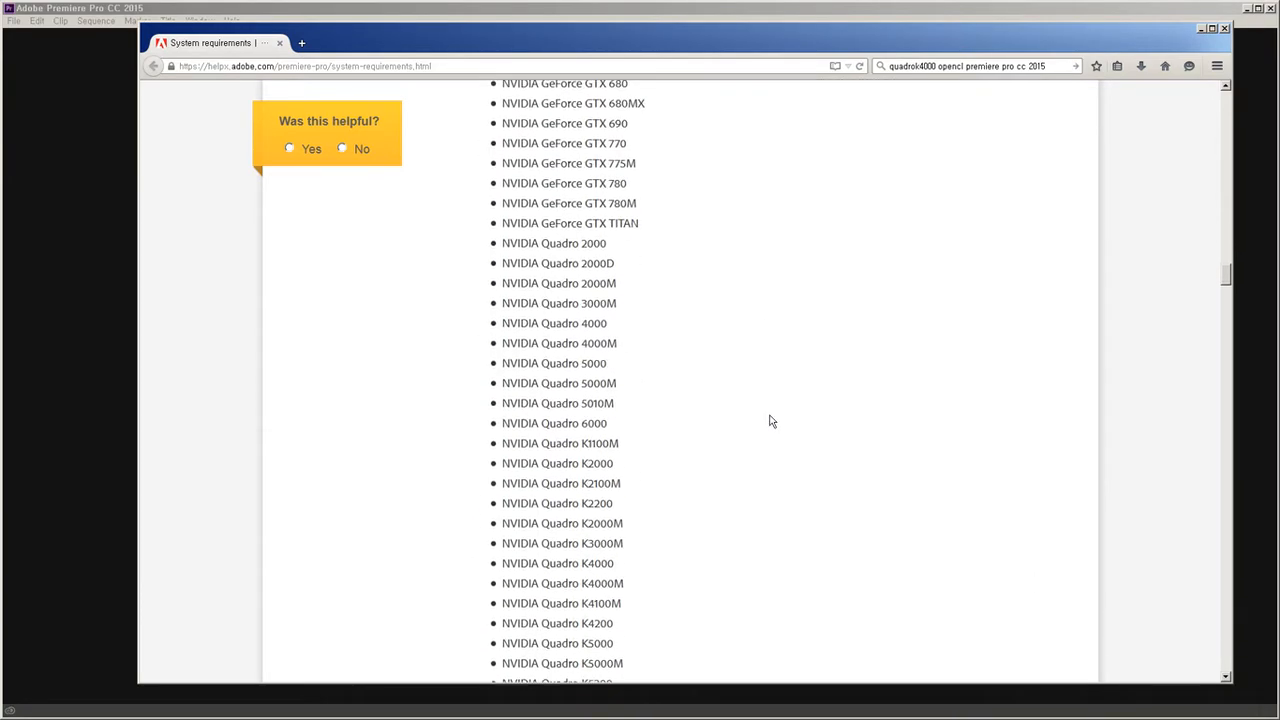
scroll(769, 420, "up", 8)
scroll(725, 387, "up", 10)
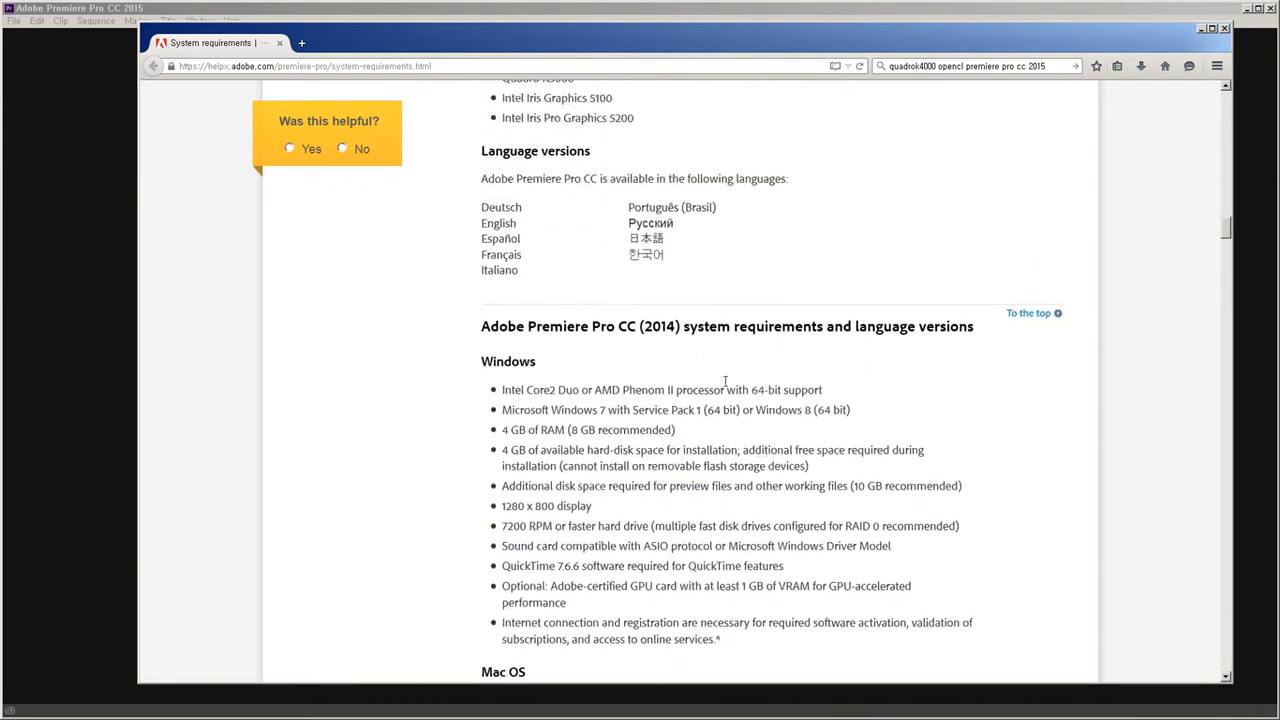
left_click_drag(641, 377, 680, 378)
scroll(716, 448, "down", 18)
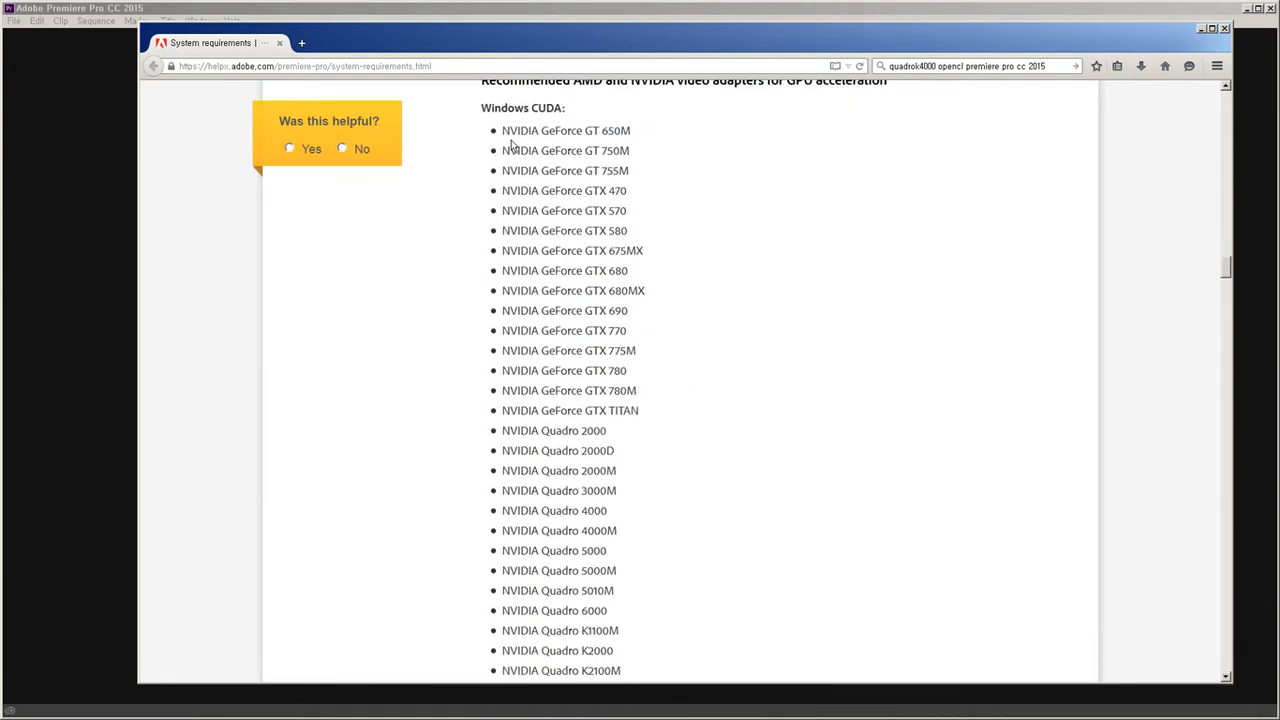
Examine the GTX 470 to GTX 580 entries and the remaining CUDA and OpenCL lists for Premiere Pro CC (2014).
left_click_drag(497, 132, 589, 289)
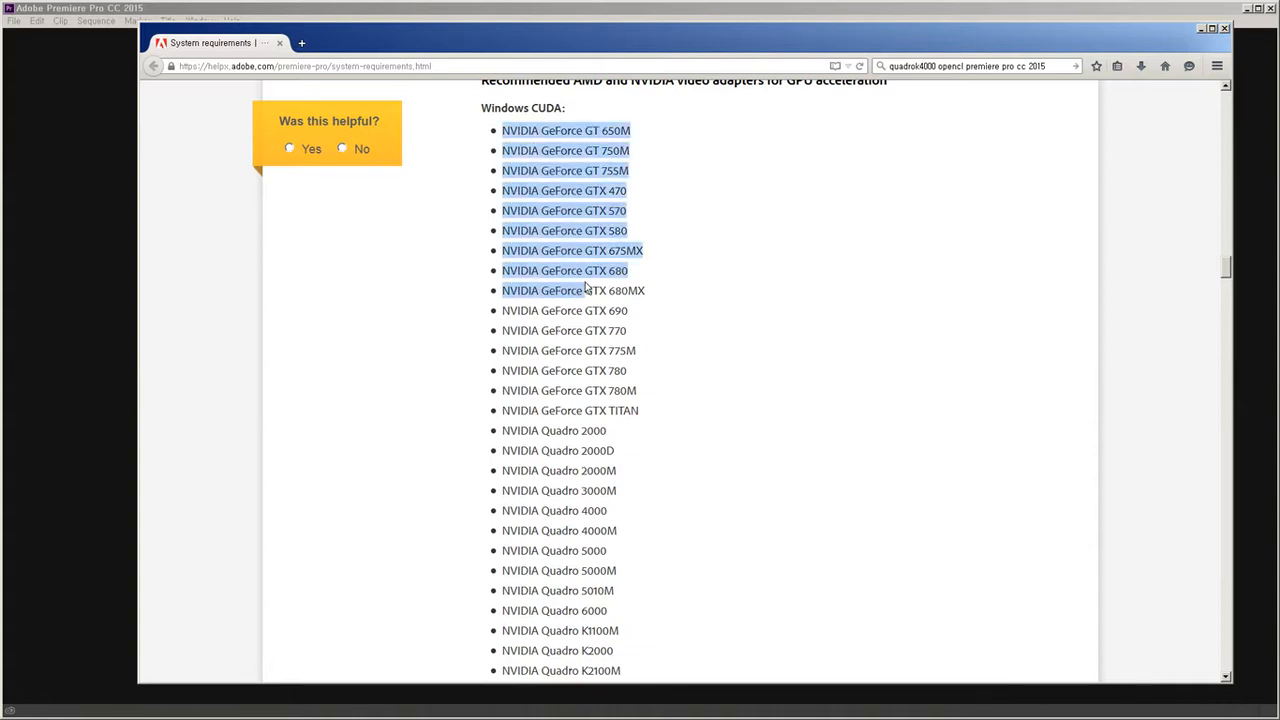
left_click(638, 238)
left_click_drag(627, 231, 585, 231)
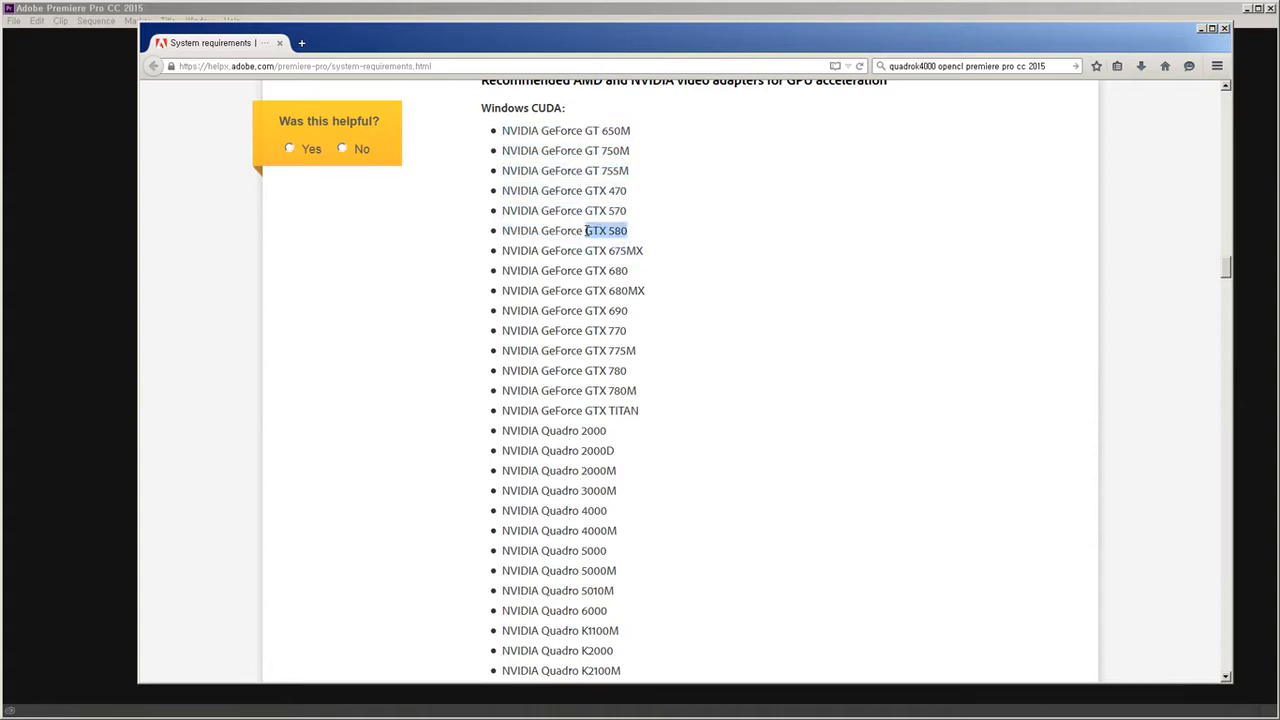
left_click_drag(628, 192, 538, 193)
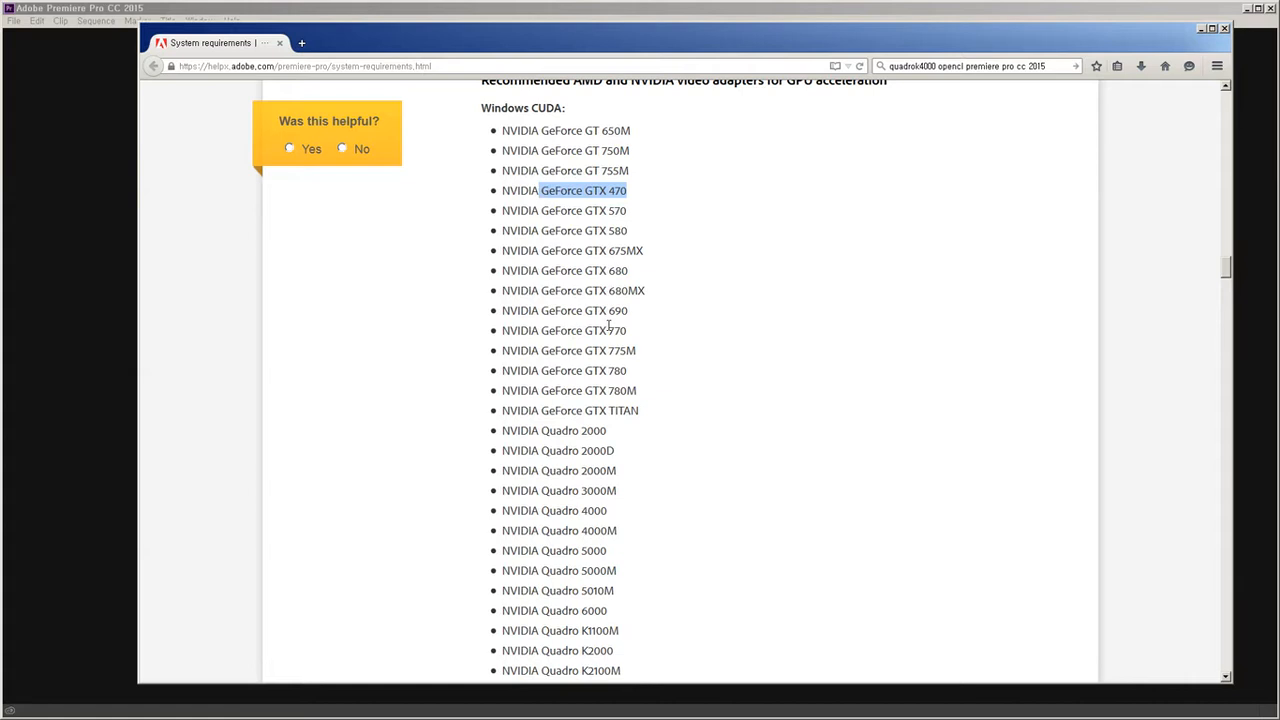
scroll(680, 468, "down", 12)
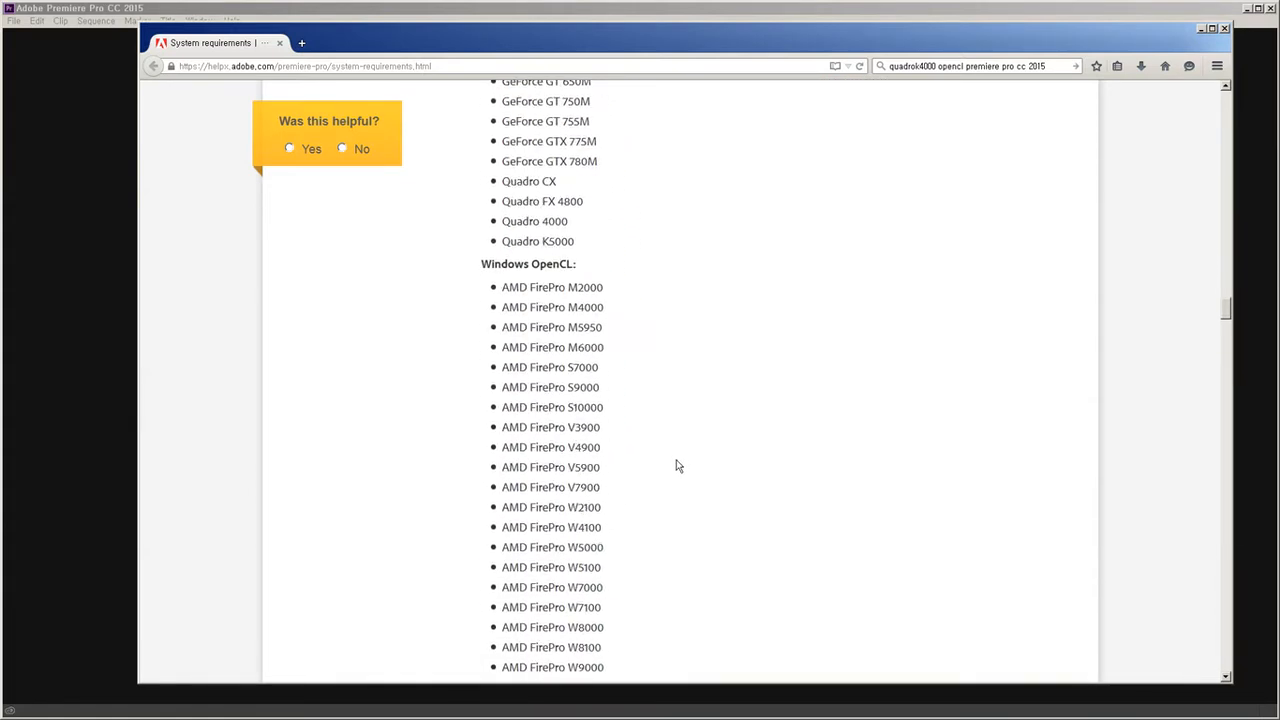
scroll(677, 466, "down", 8)
scroll(677, 463, "up", 10)
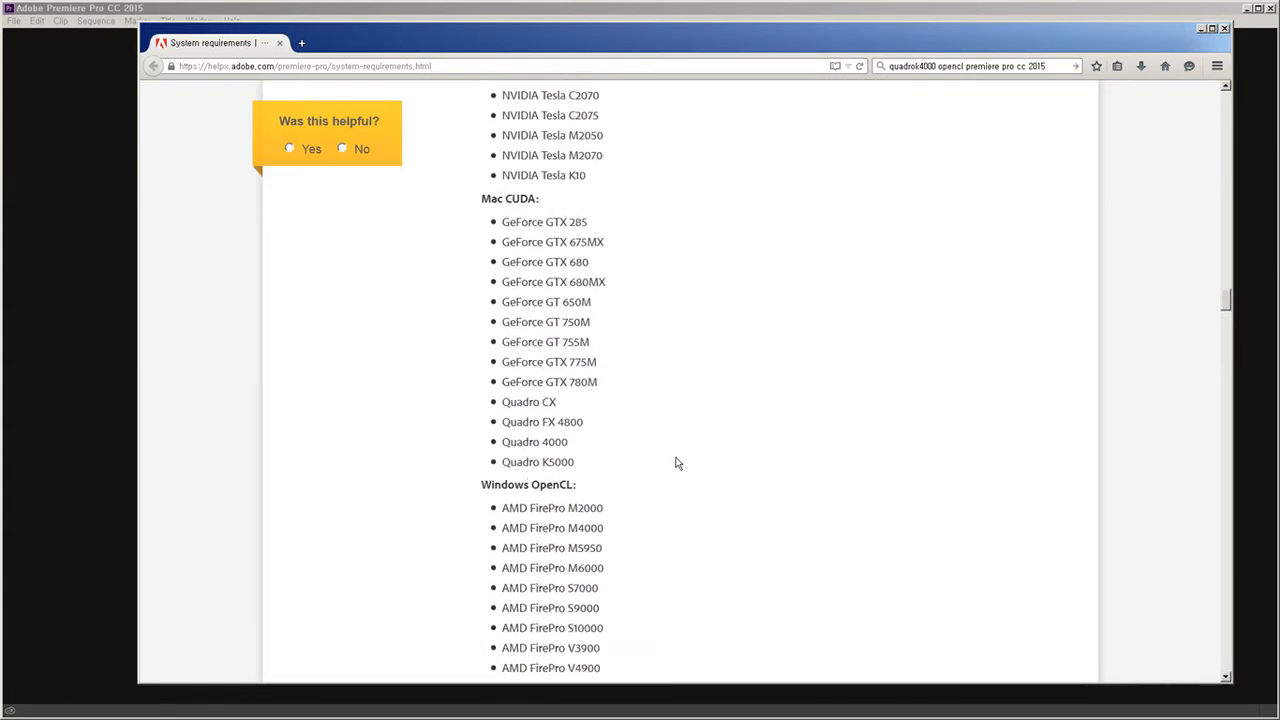
scroll(677, 463, "up", 10)
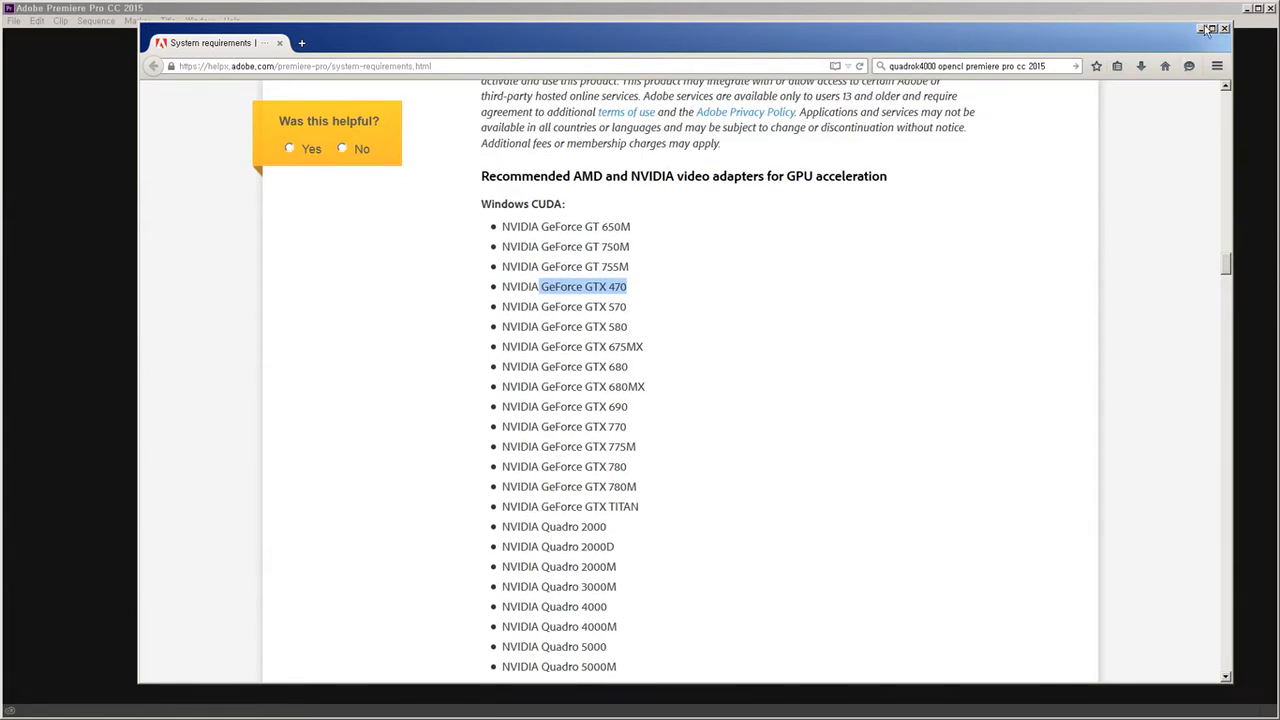
Switch back to Premiere Pro, set the renderer to Mercury Playback Engine GPU Acceleration (CUDA), and create the study_01 project.
key("alt+Tab")
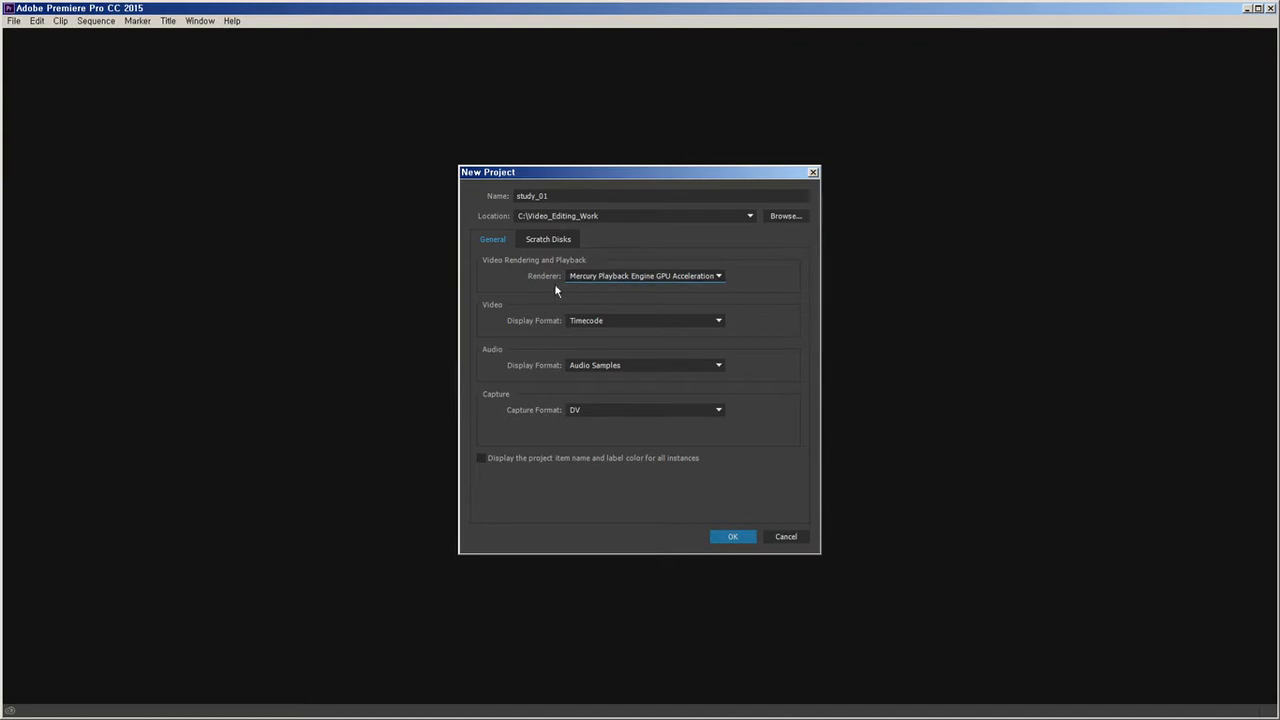
left_click(666, 275)
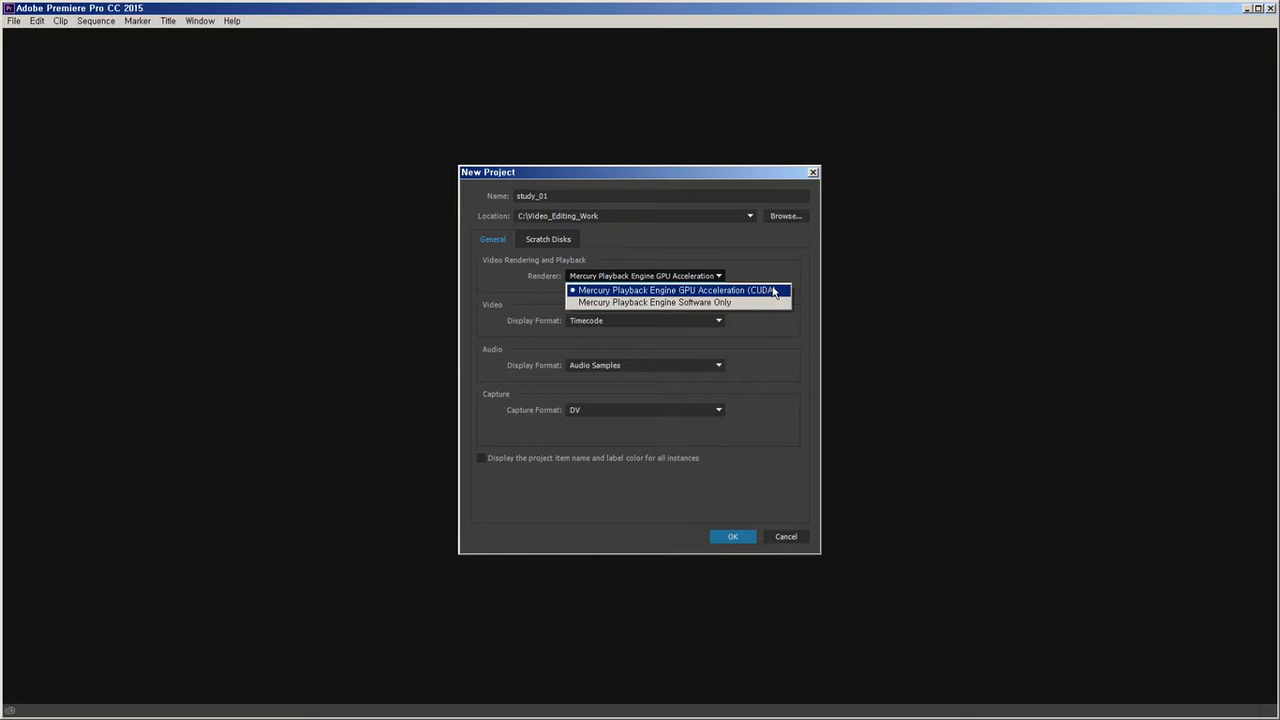
left_click(690, 277)
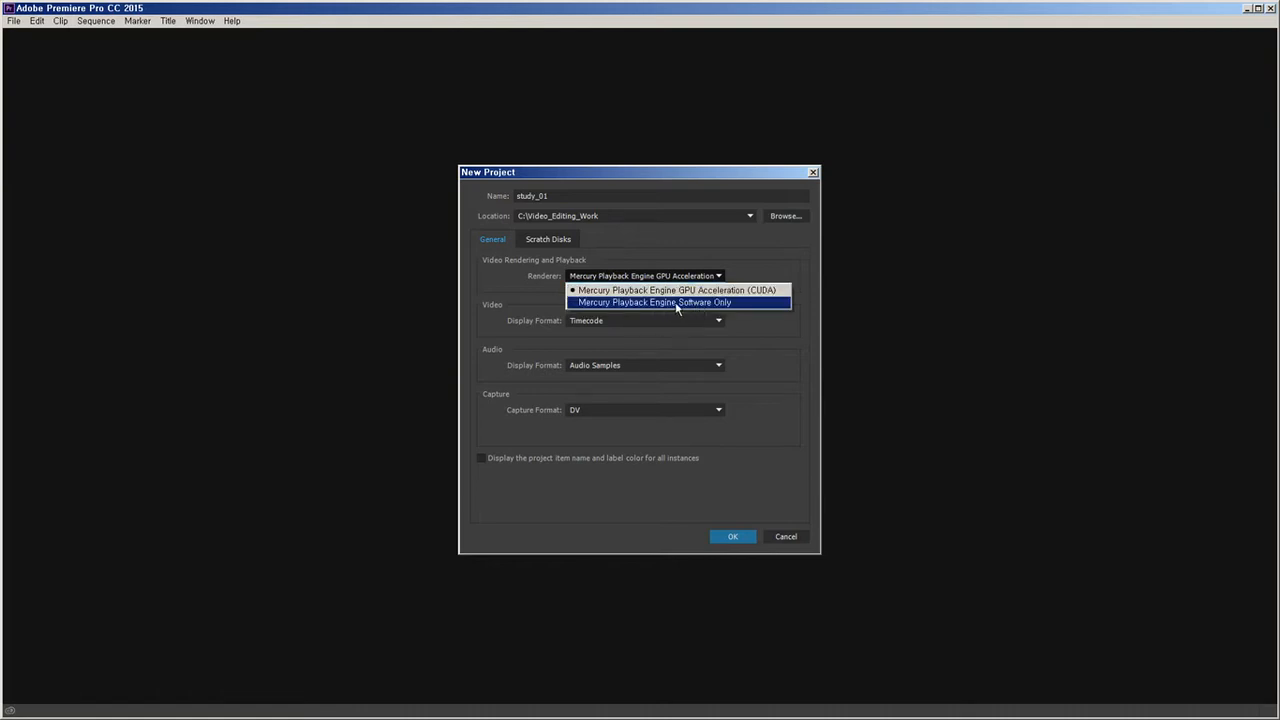
left_click(700, 305)
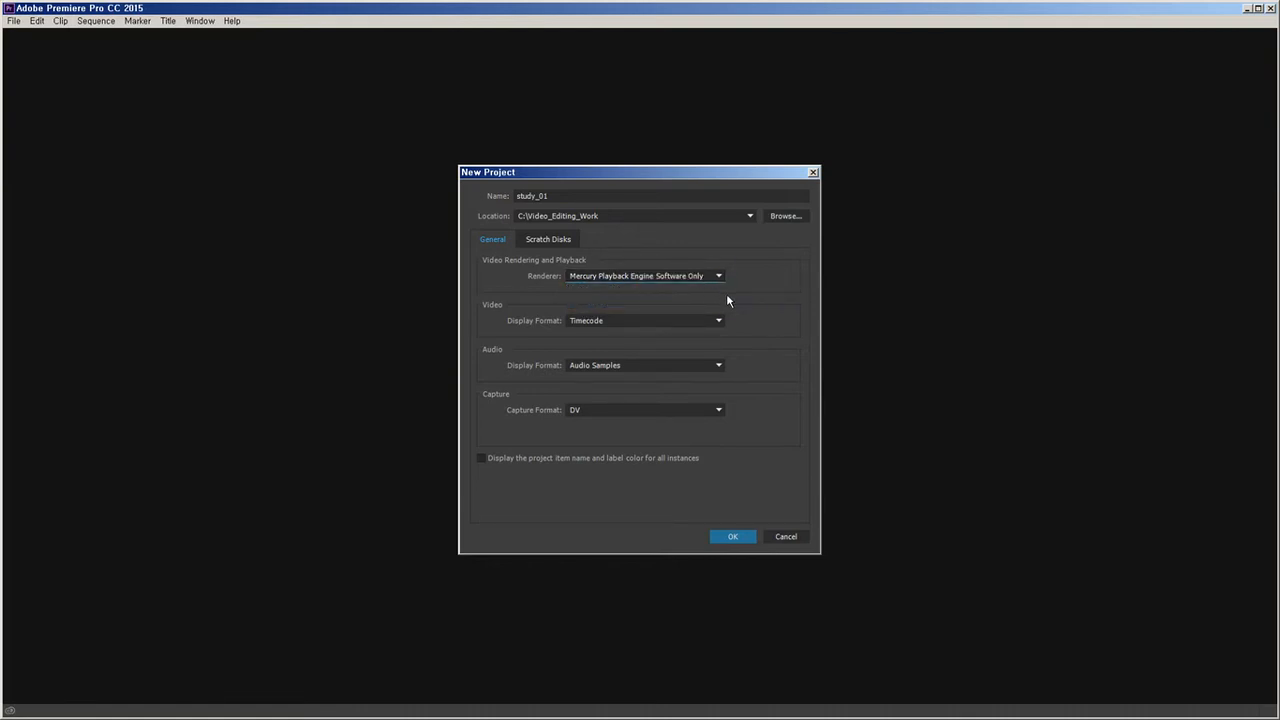
left_click(700, 276)
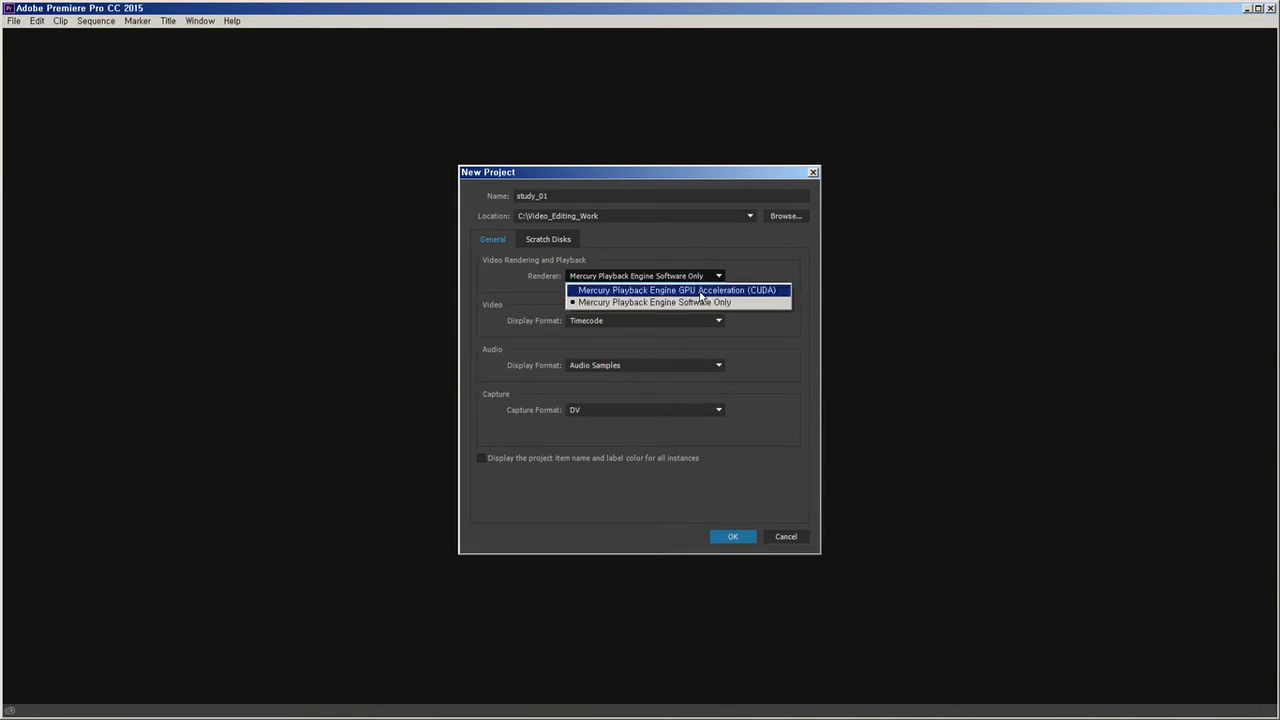
left_click(700, 291)
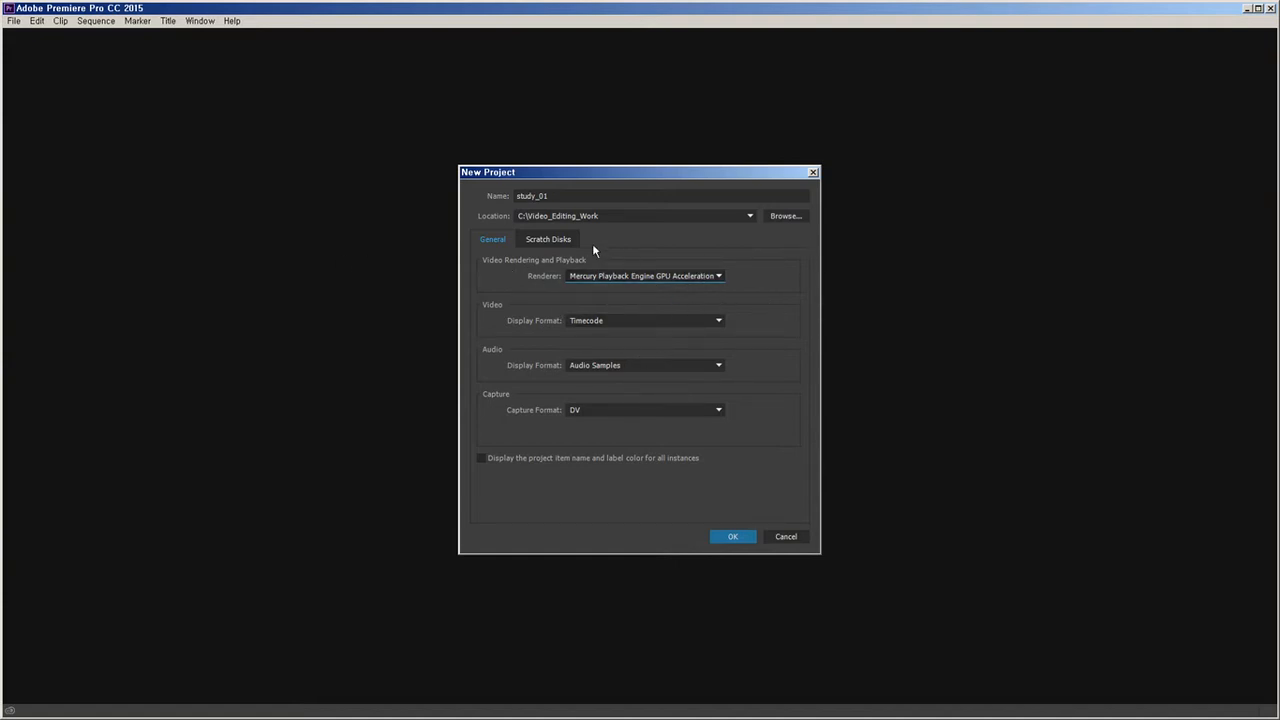
left_click(520, 196)
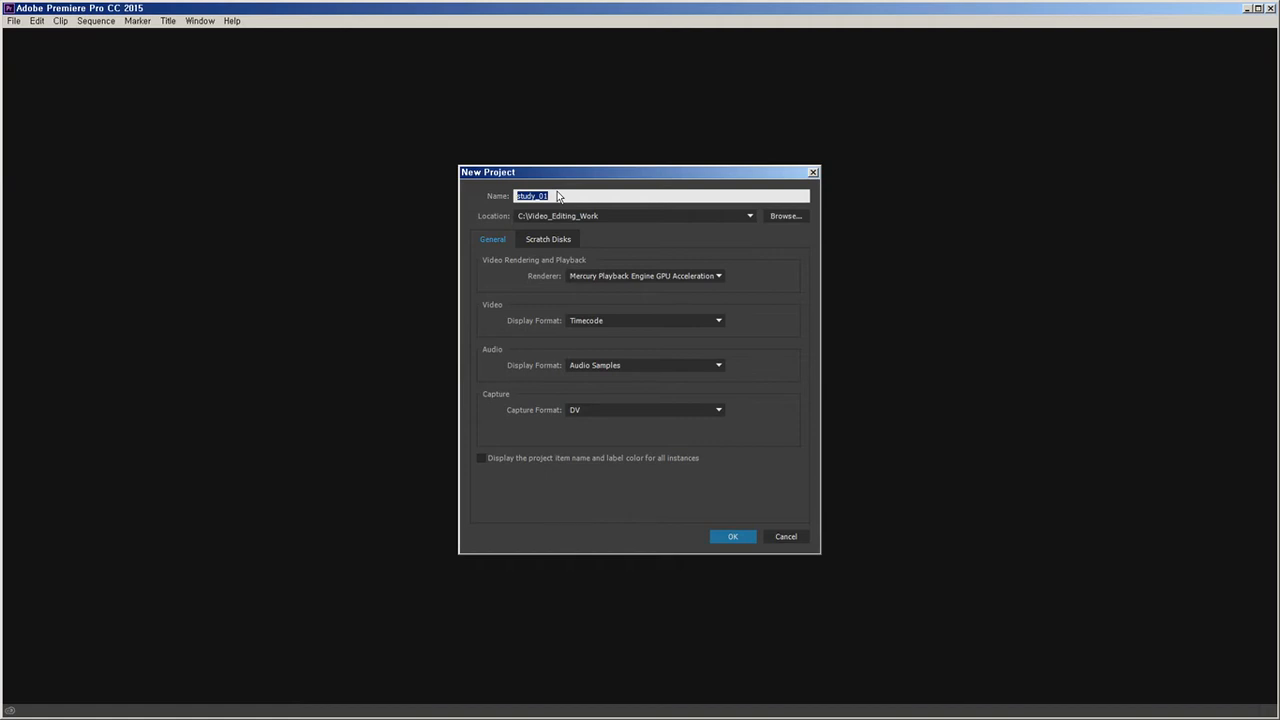
left_click(737, 536)
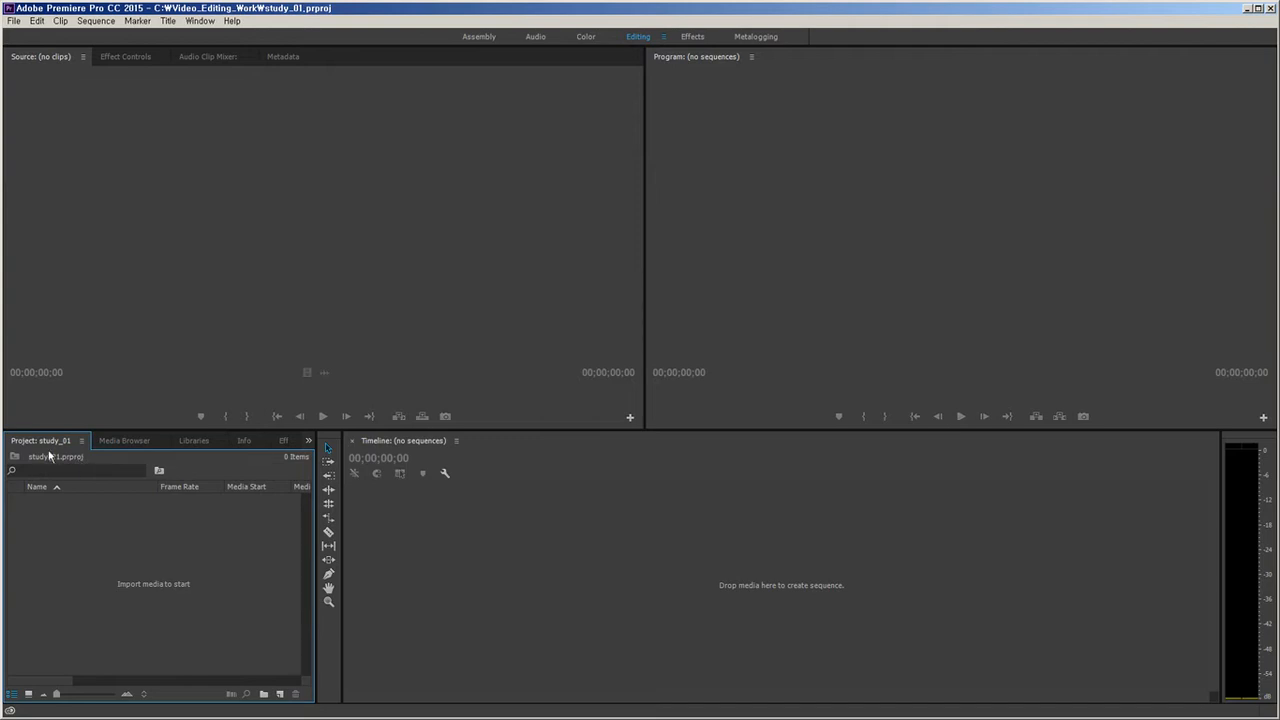
Check in the file explorer that the Video_Editing_Work folder on drive C contains the study_01.prproj file.
double_click(104, 504)
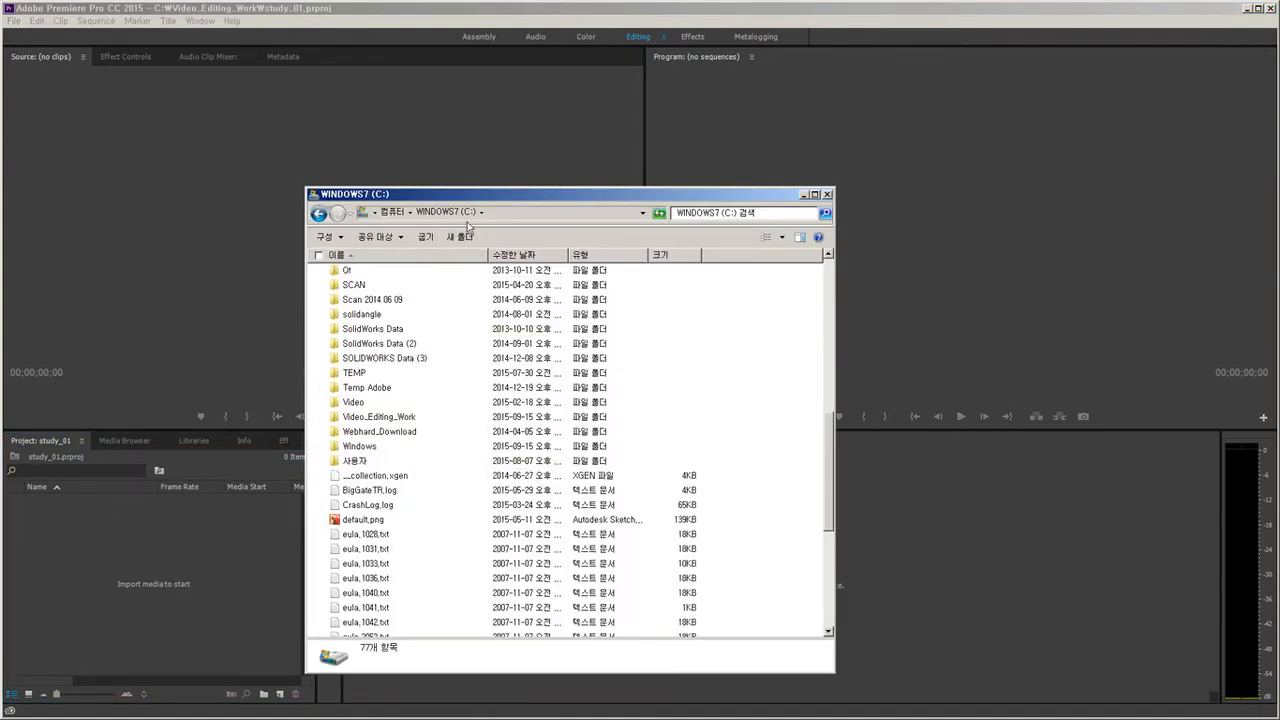
double_click(403, 424)
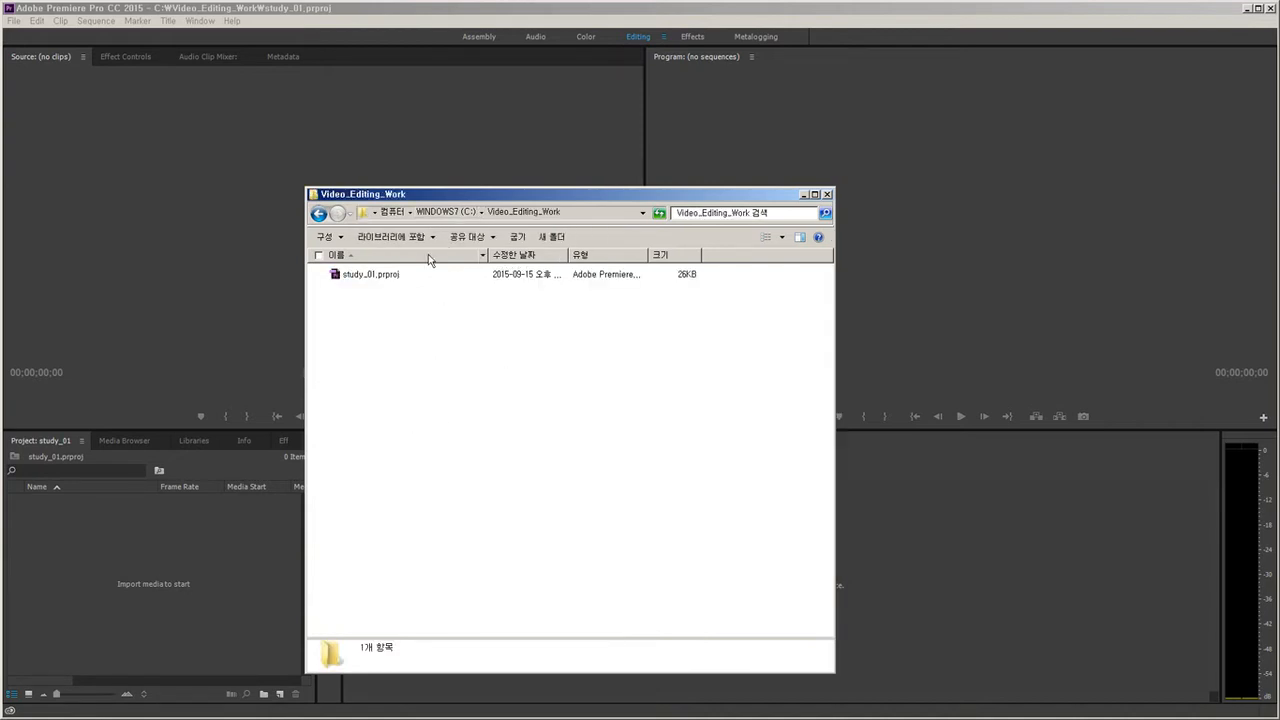
left_click_drag(514, 199, 675, 199)
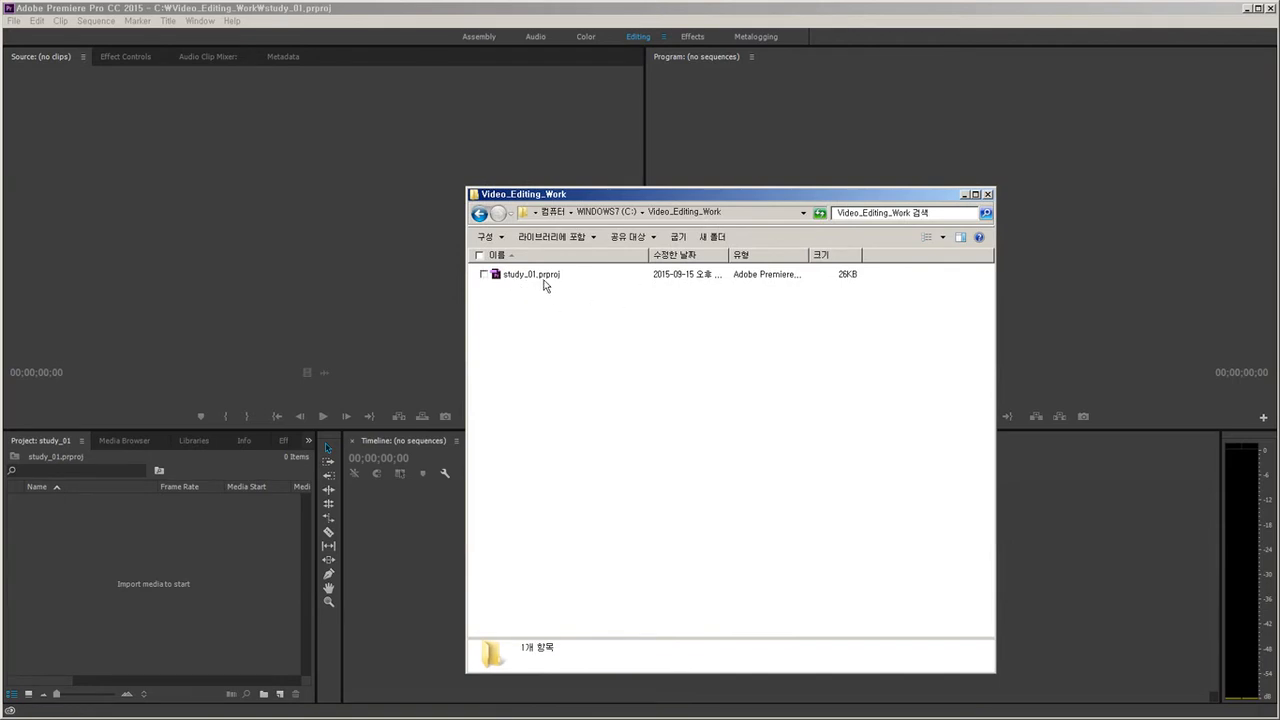
left_click_drag(576, 313, 533, 266)
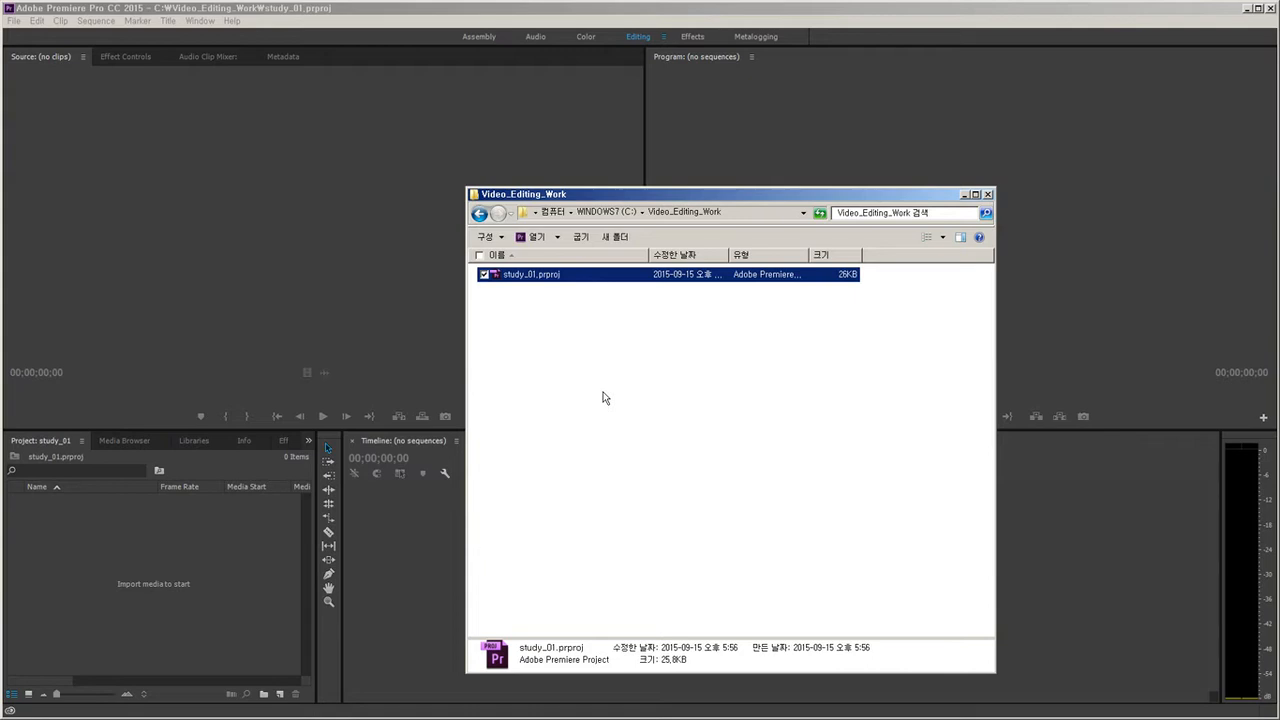
left_click_drag(565, 320, 533, 270)
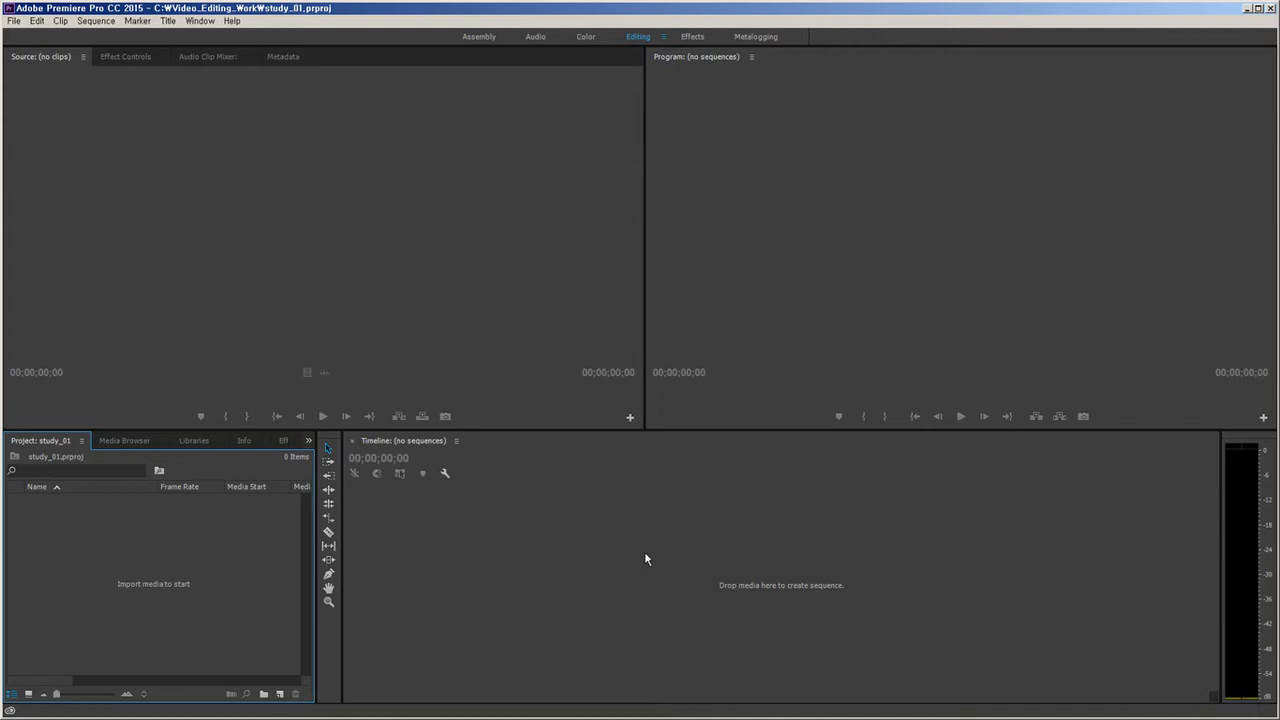
Review the General and Scratch Disks project settings of study_01, including the renderer options, and close them without changes.
left_click(15, 21)
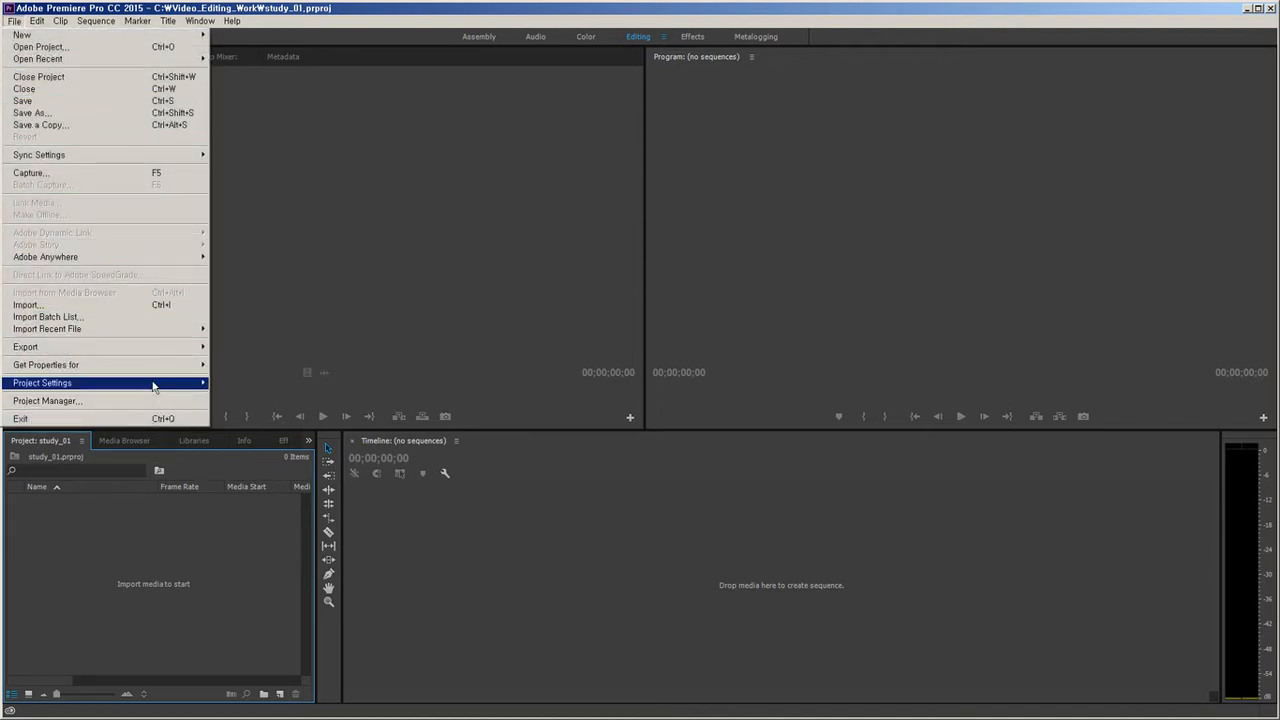
mouse_move(155, 386)
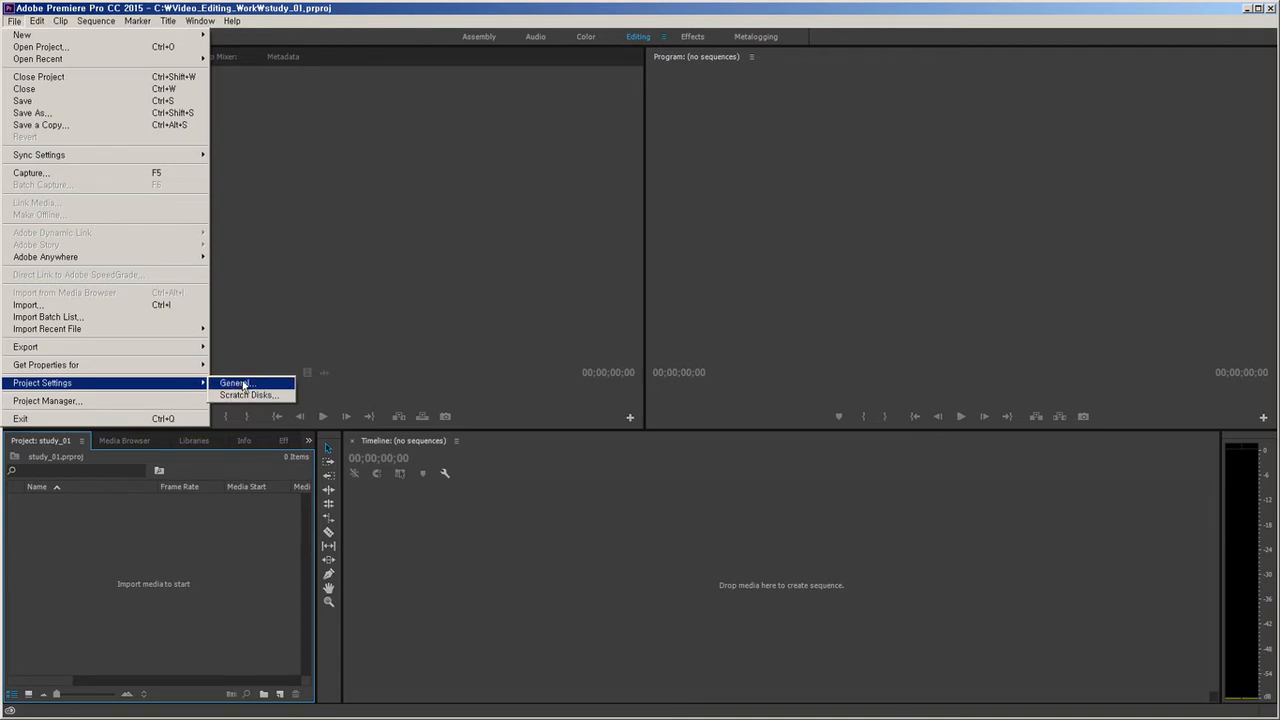
left_click(243, 386)
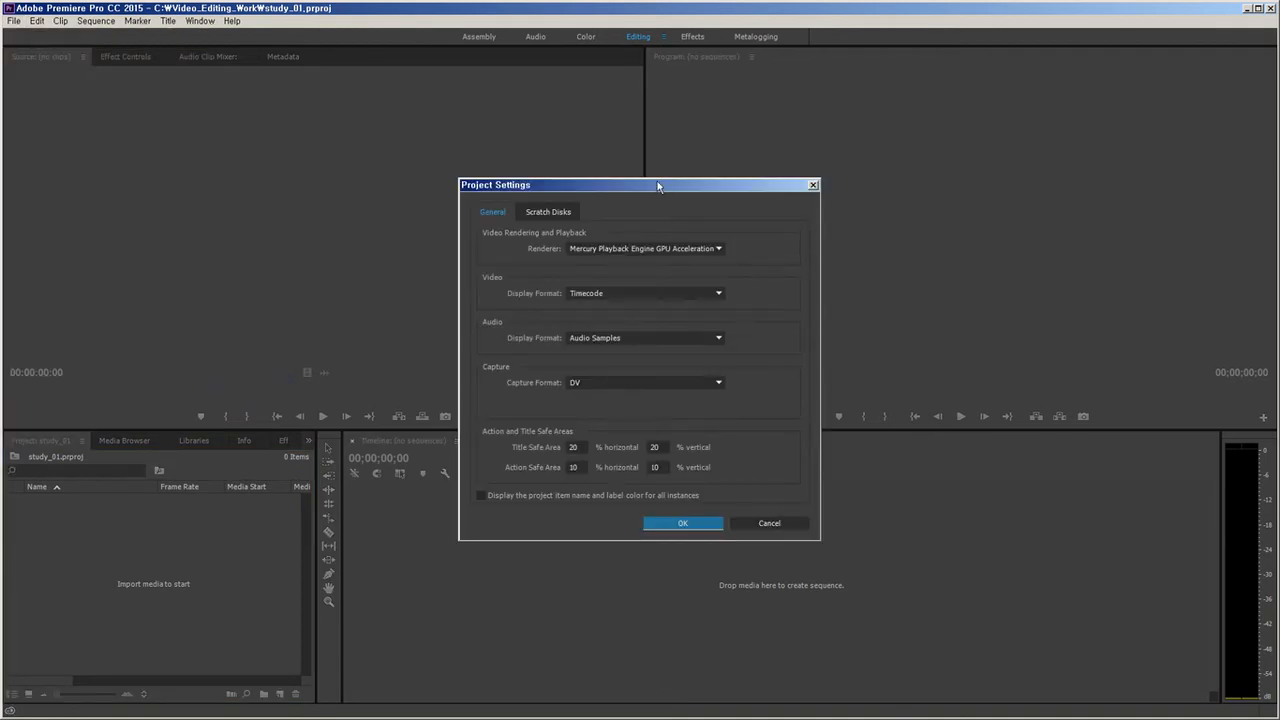
left_click_drag(657, 186, 675, 202)
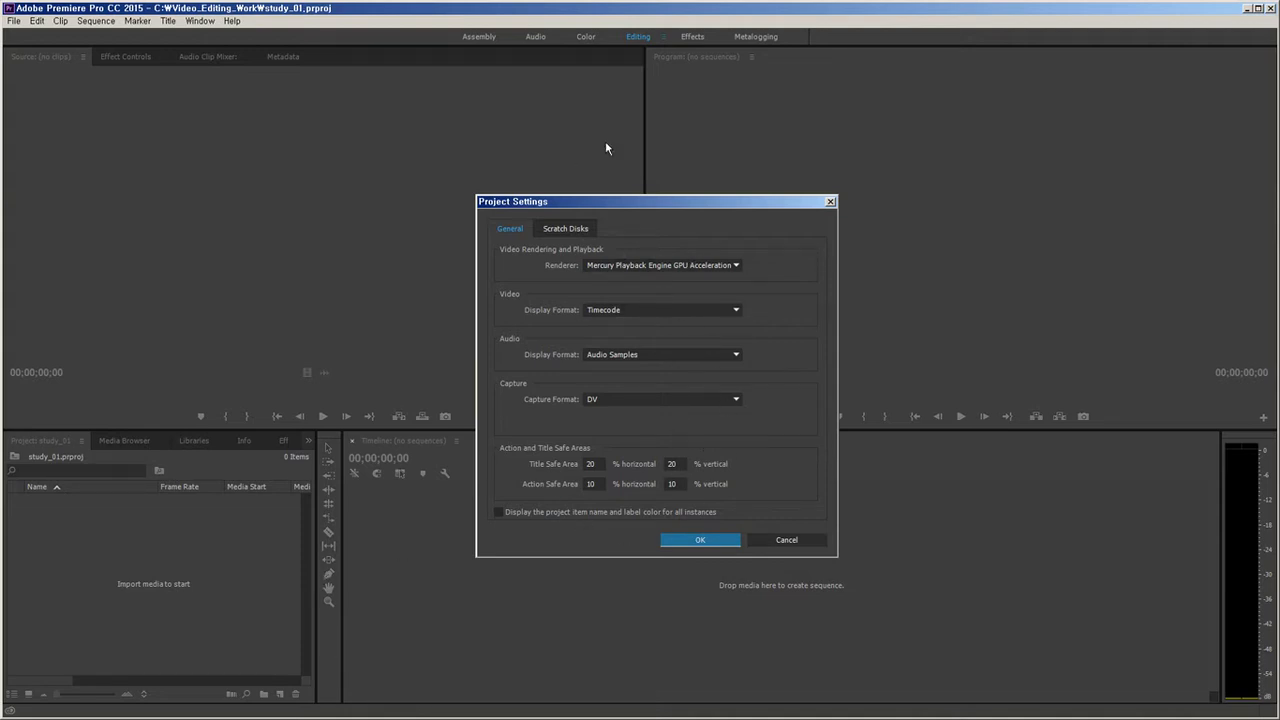
left_click(711, 264)
left_click(717, 280)
left_click(591, 233)
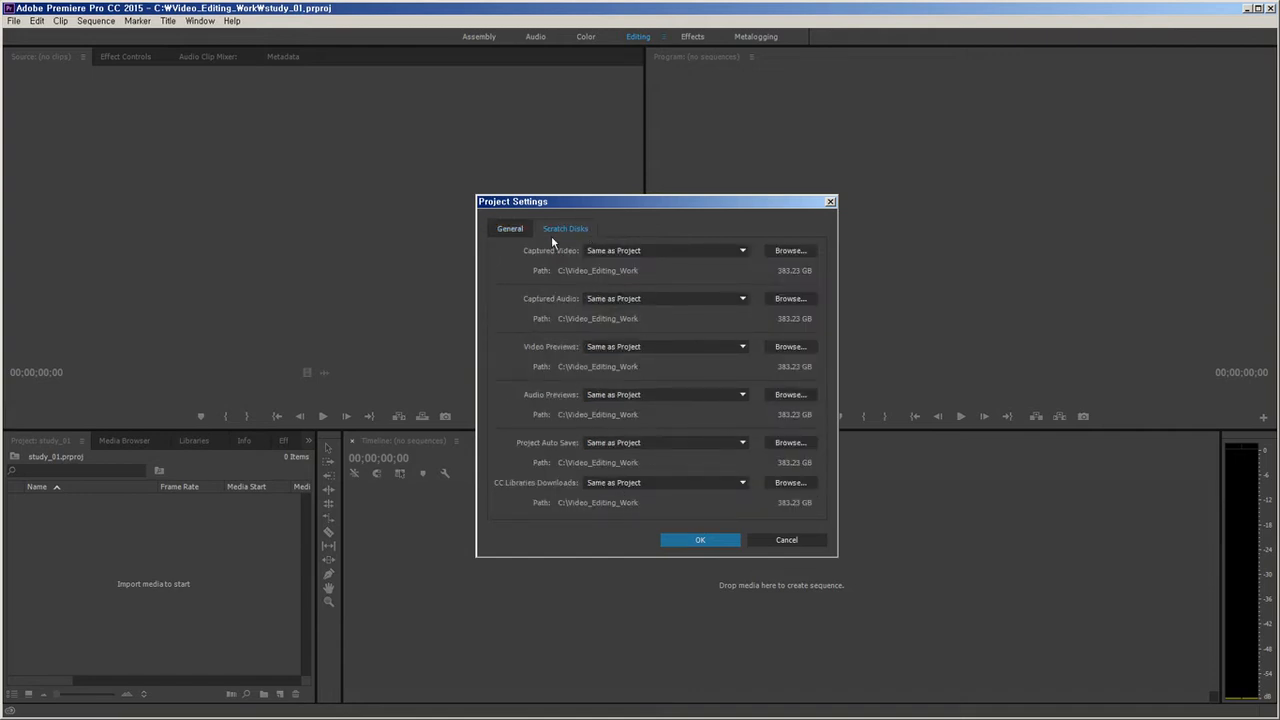
left_click(512, 230)
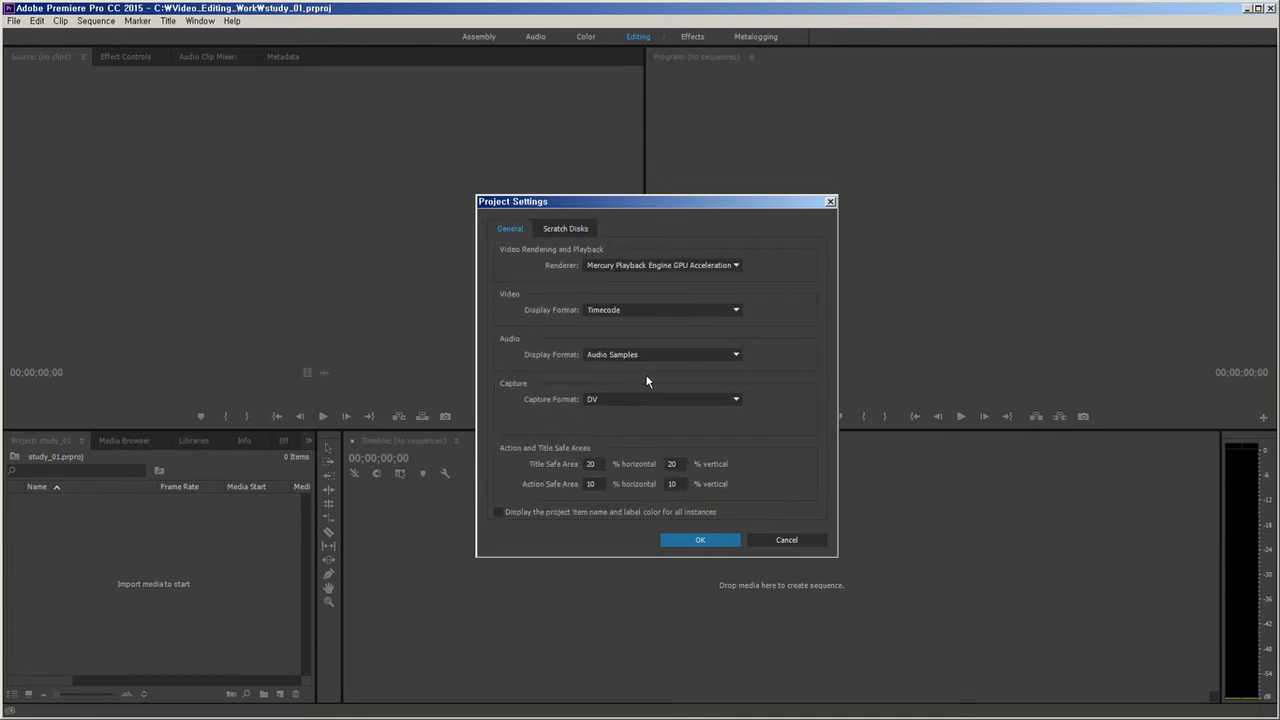
left_click(786, 540)
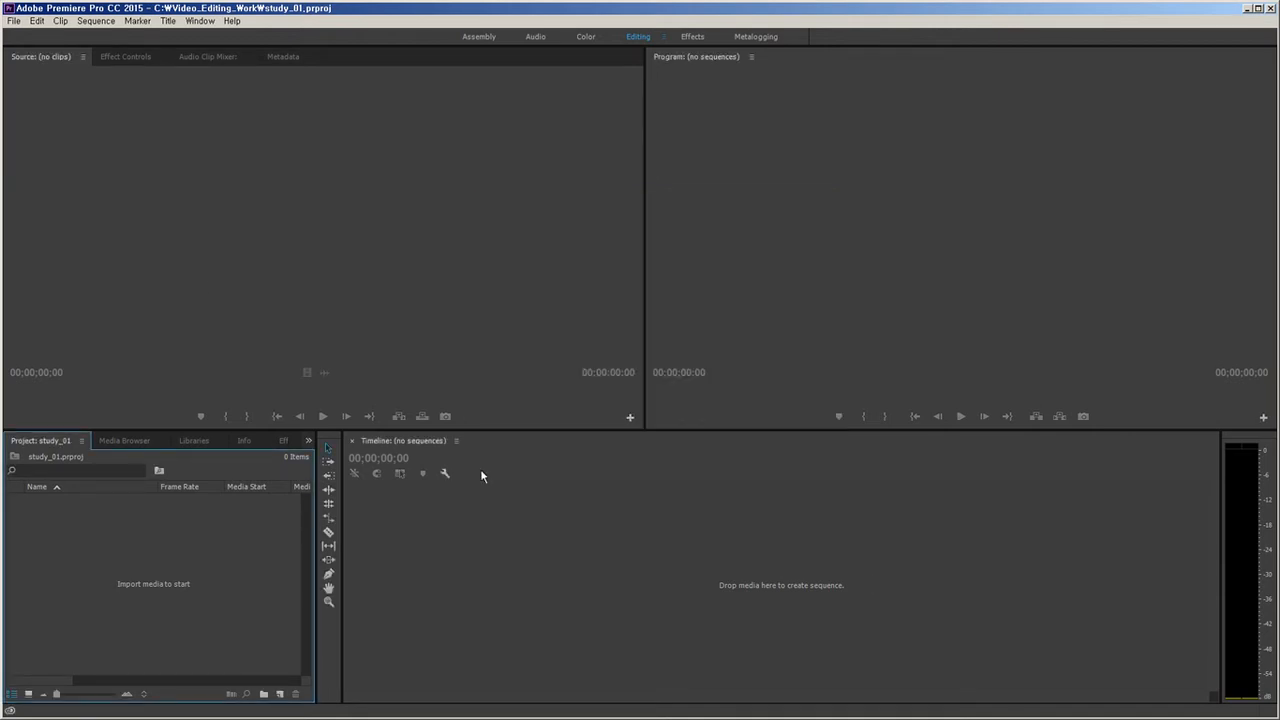
Reopen the General project settings to review the render, display, capture and safe area options, and cancel.
left_click(14, 20)
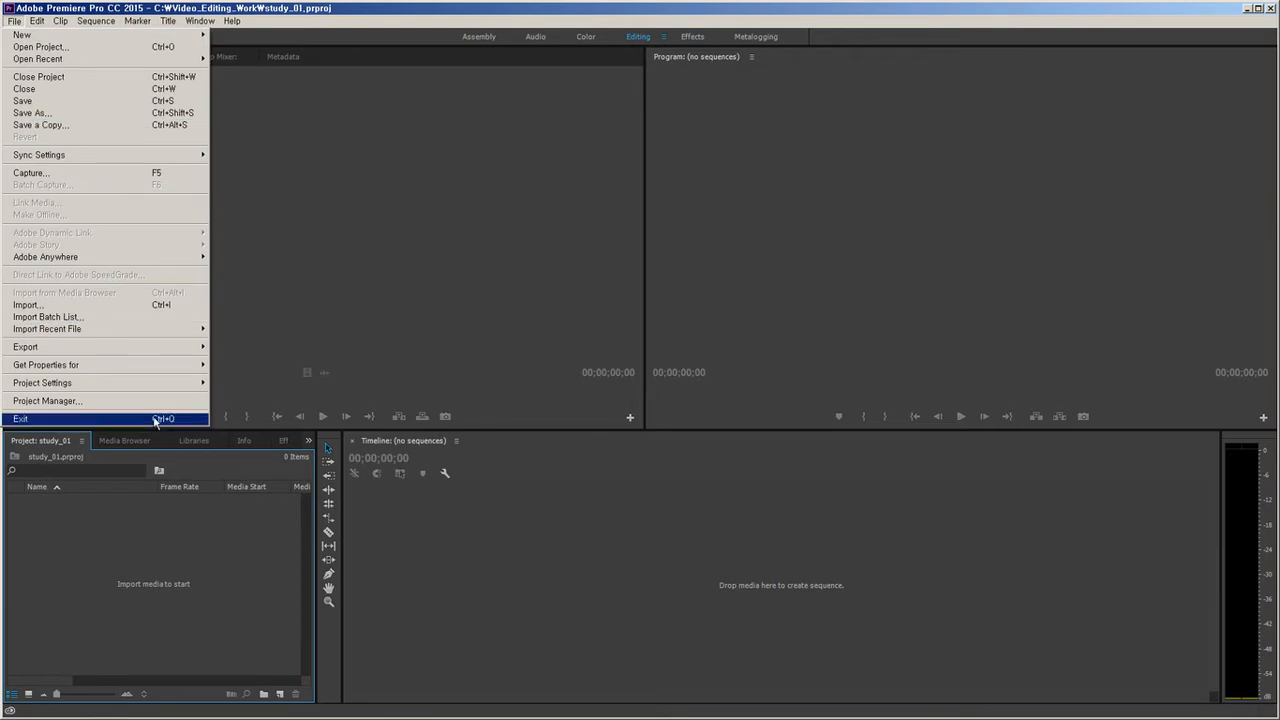
mouse_move(171, 382)
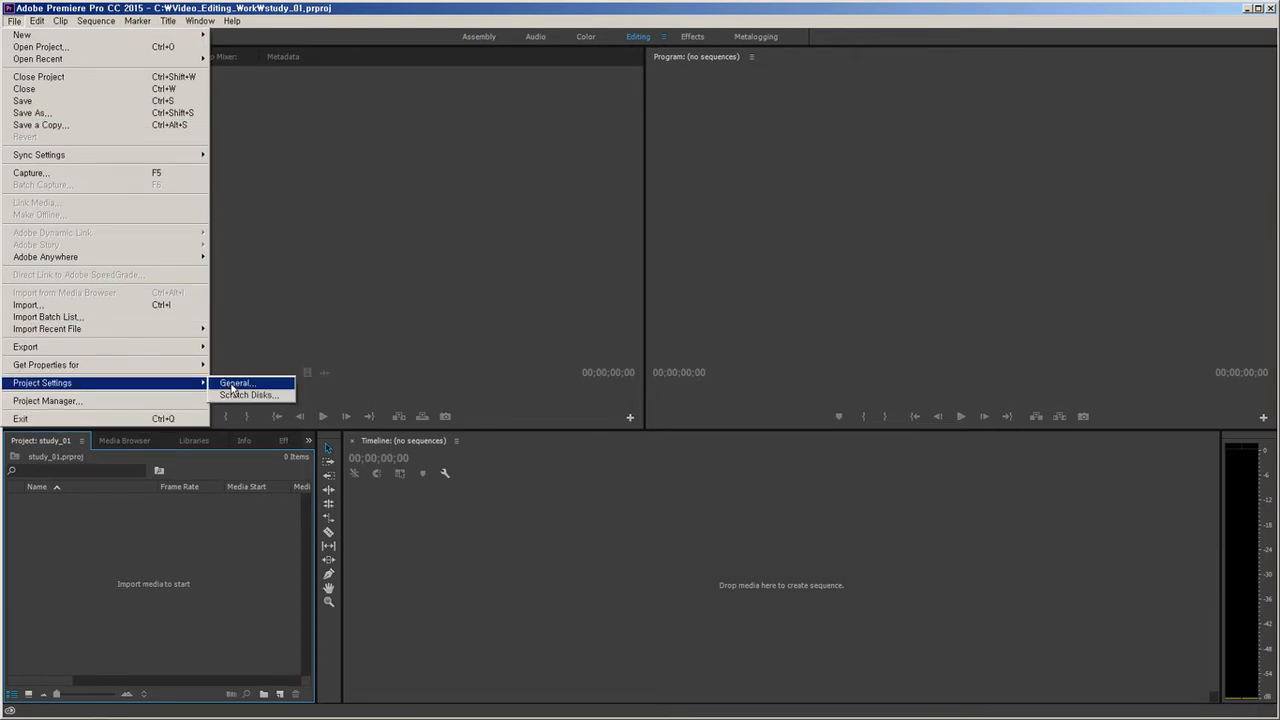
left_click(222, 386)
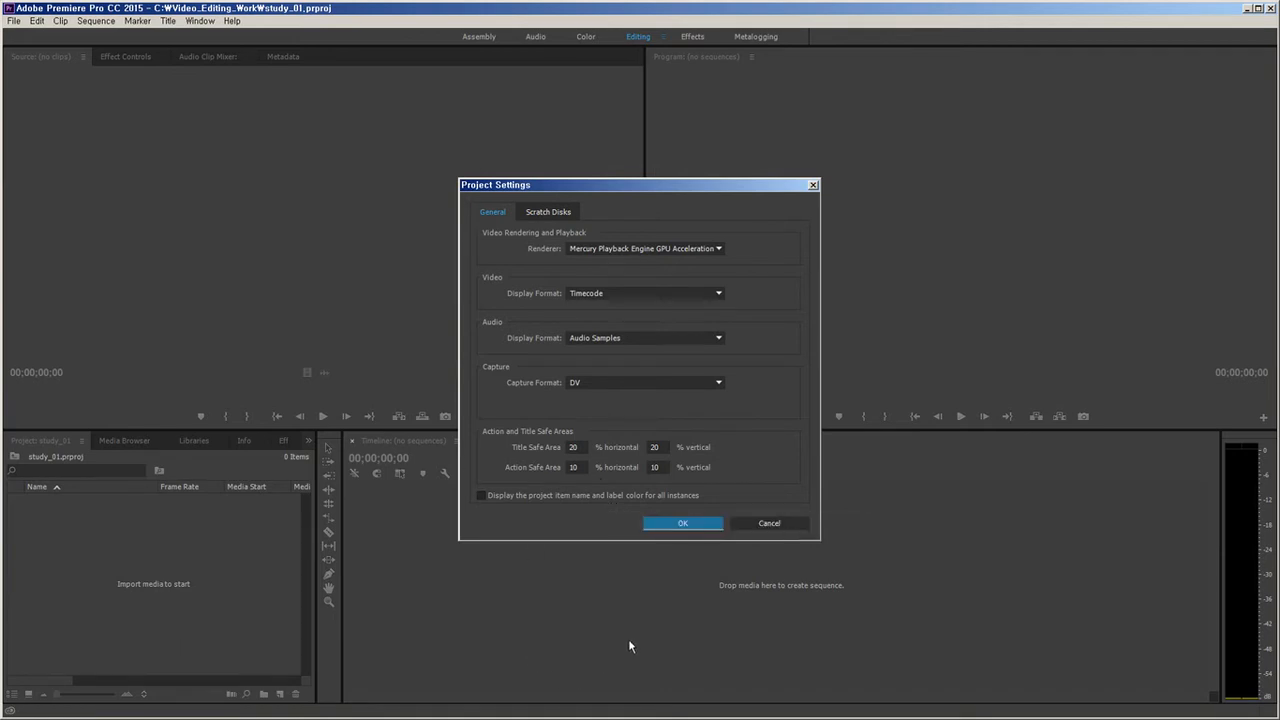
left_click(772, 522)
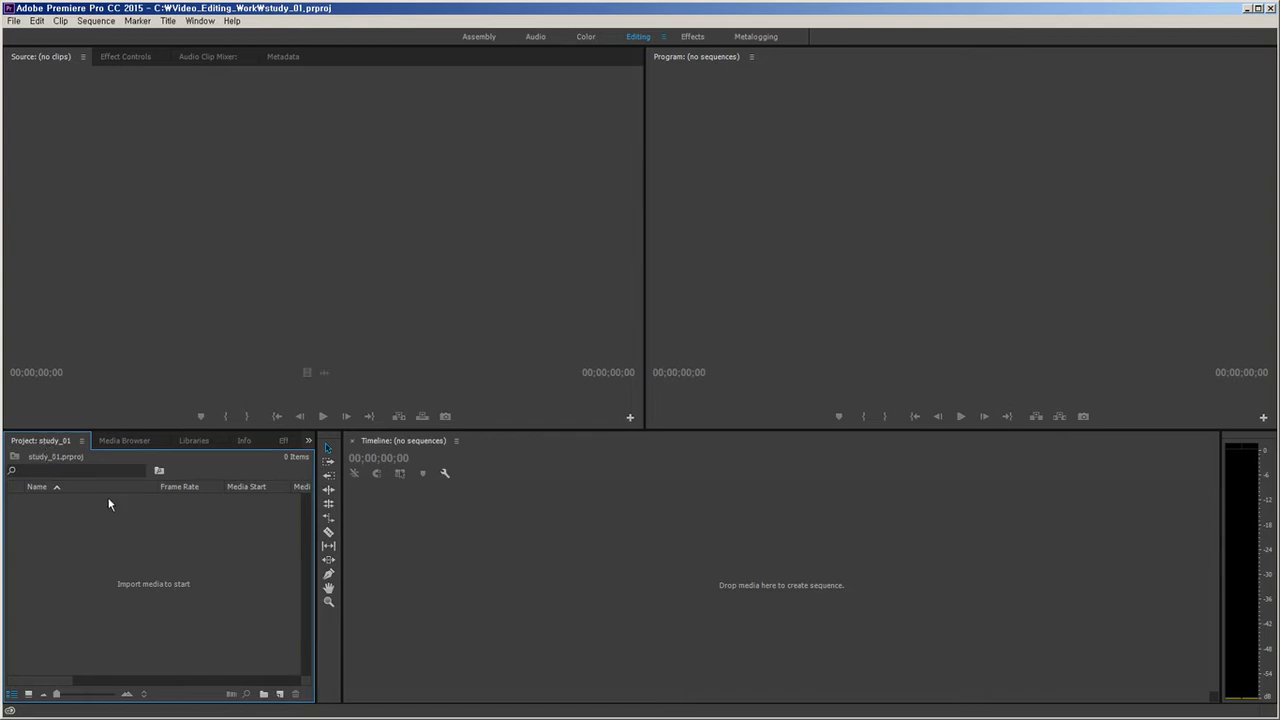
Import Bubble H264.mp4, Deer H264.mp4 and SkyAndCloudsh264.mp4 from the h264 folder of Study Videos Clips into the project.
double_click(193, 558)
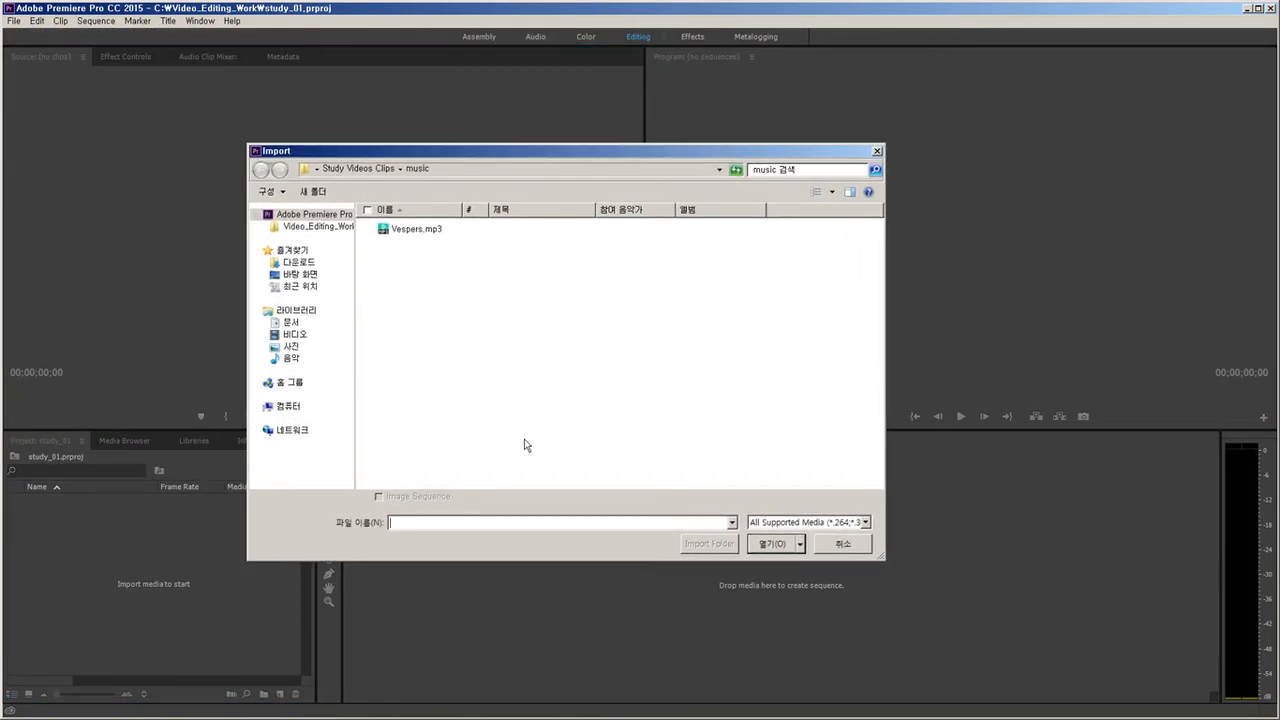
left_click(378, 170)
double_click(405, 245)
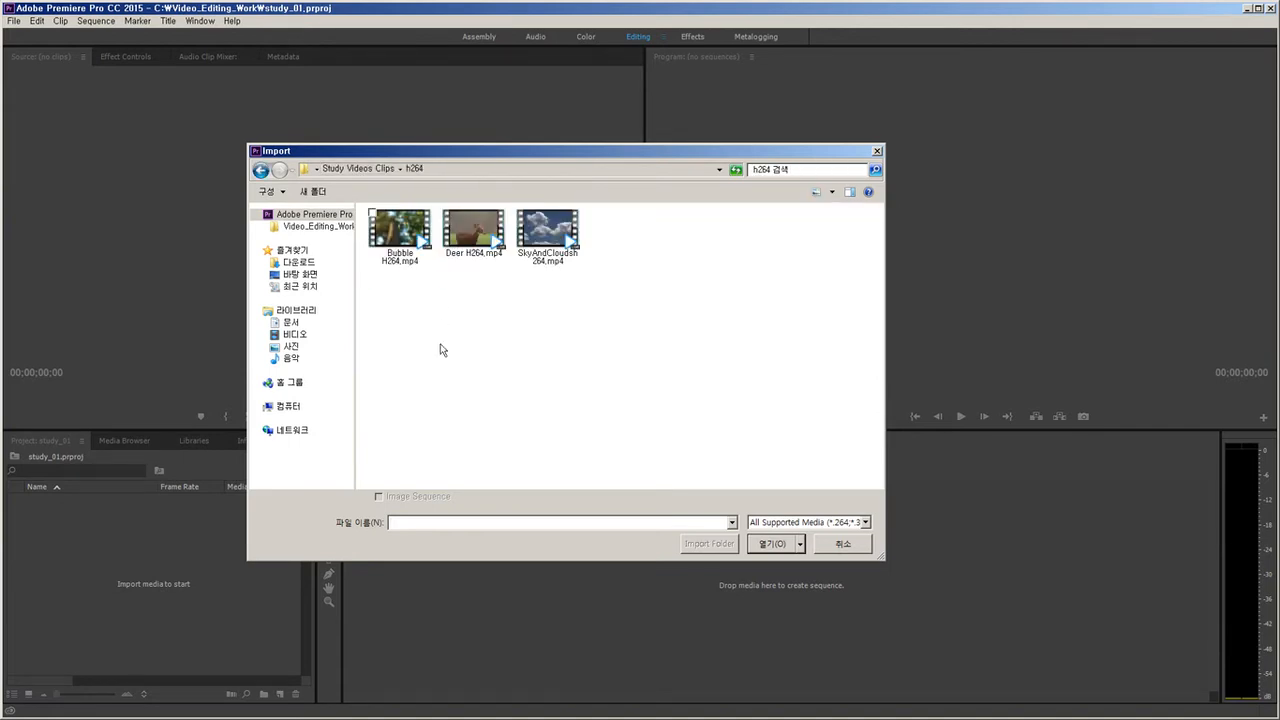
left_click_drag(592, 338, 368, 208)
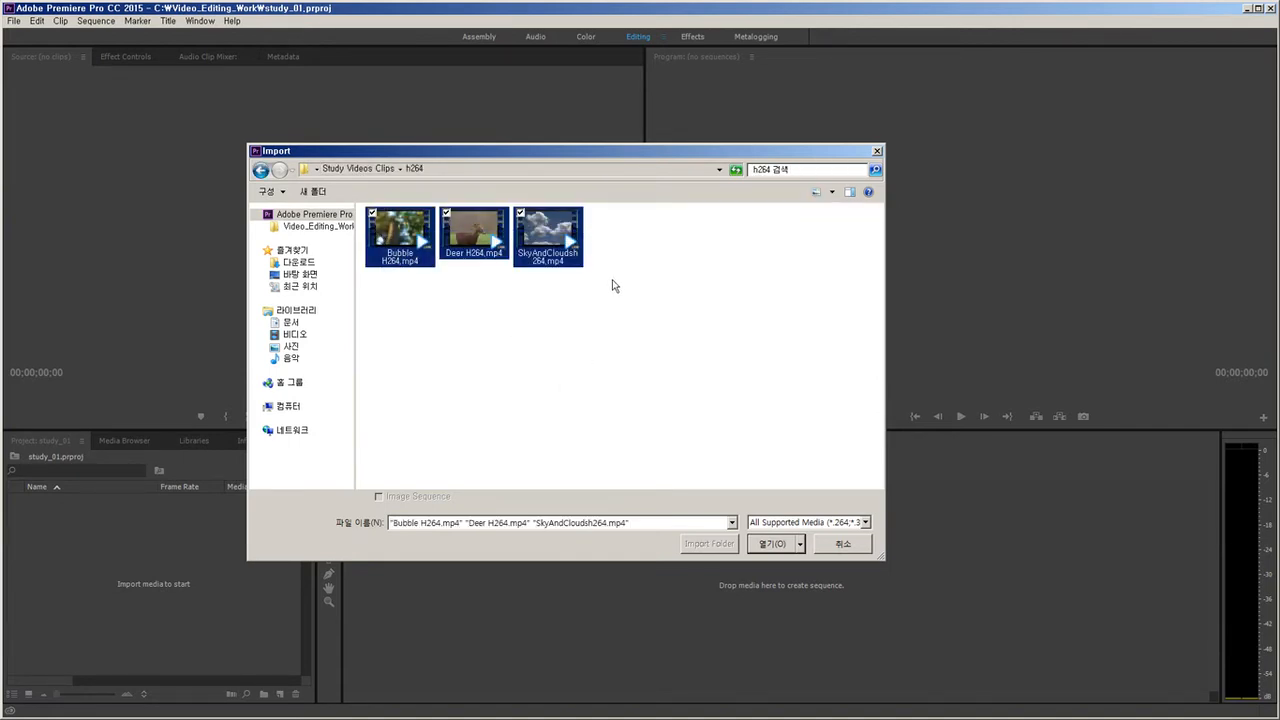
left_click(772, 544)
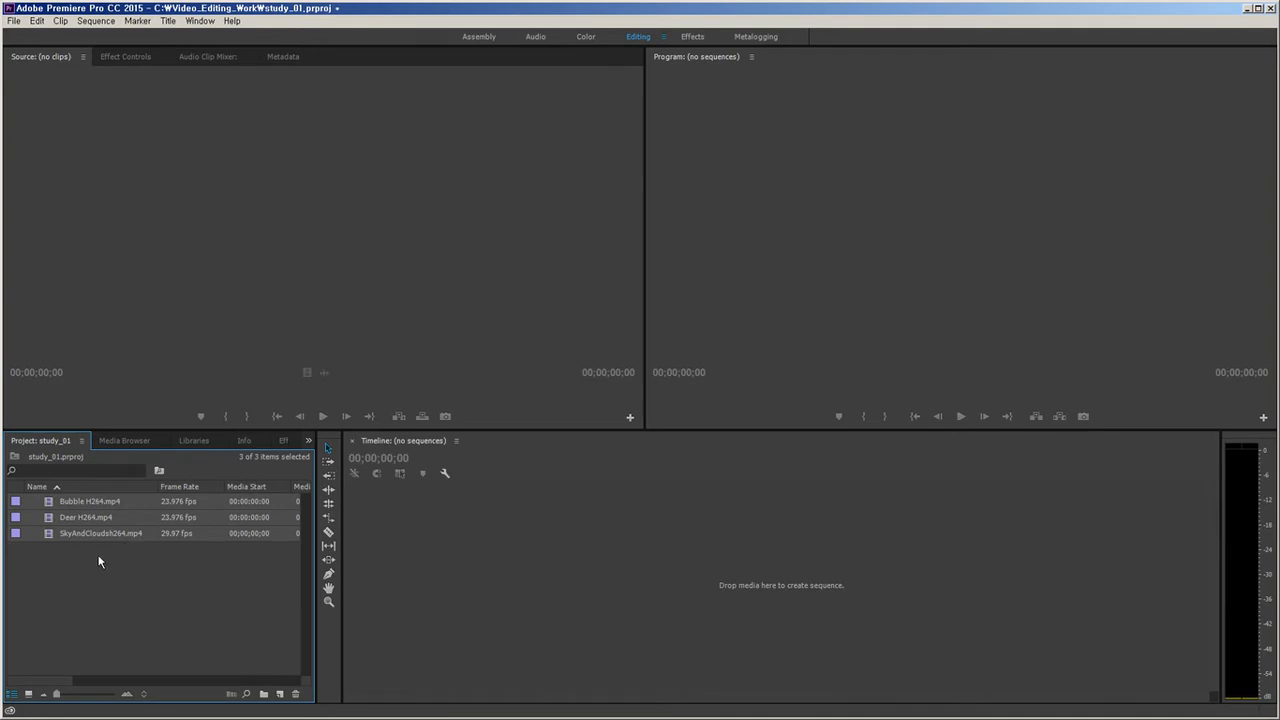
left_click(185, 572)
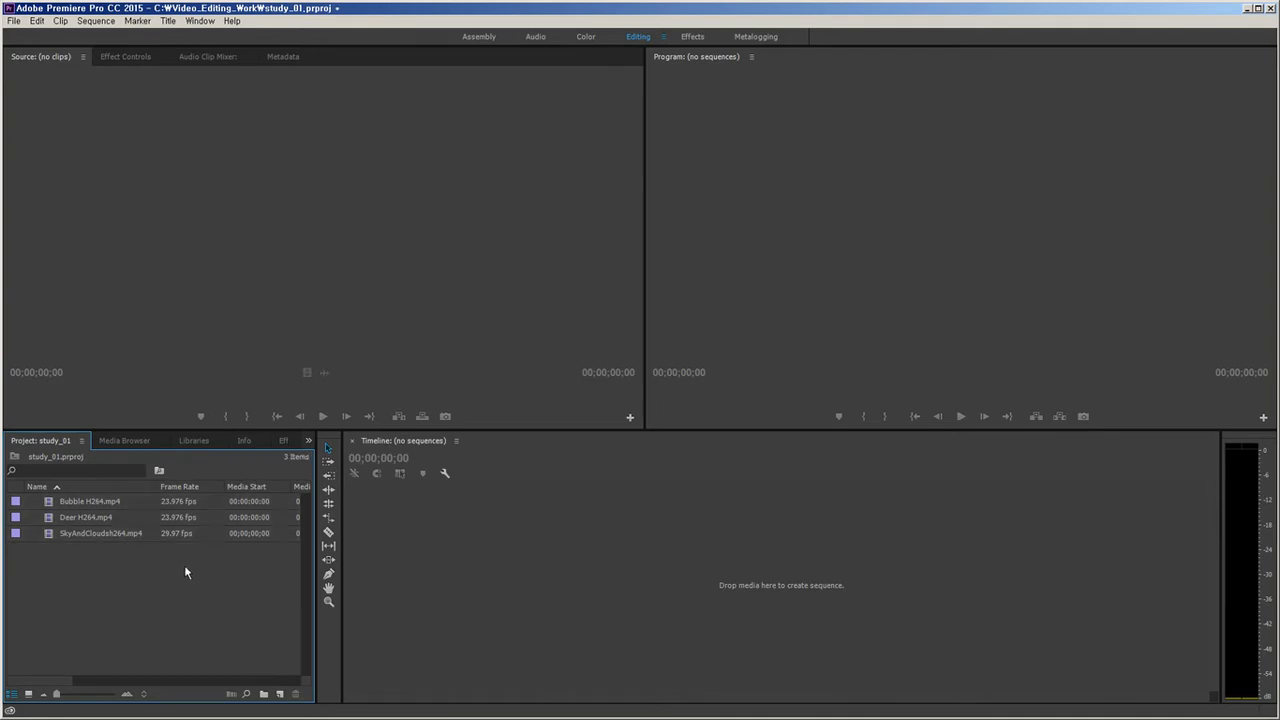
Import Vespers.mp3 from the music folder of Study Videos Clips into the project.
right_click(181, 561)
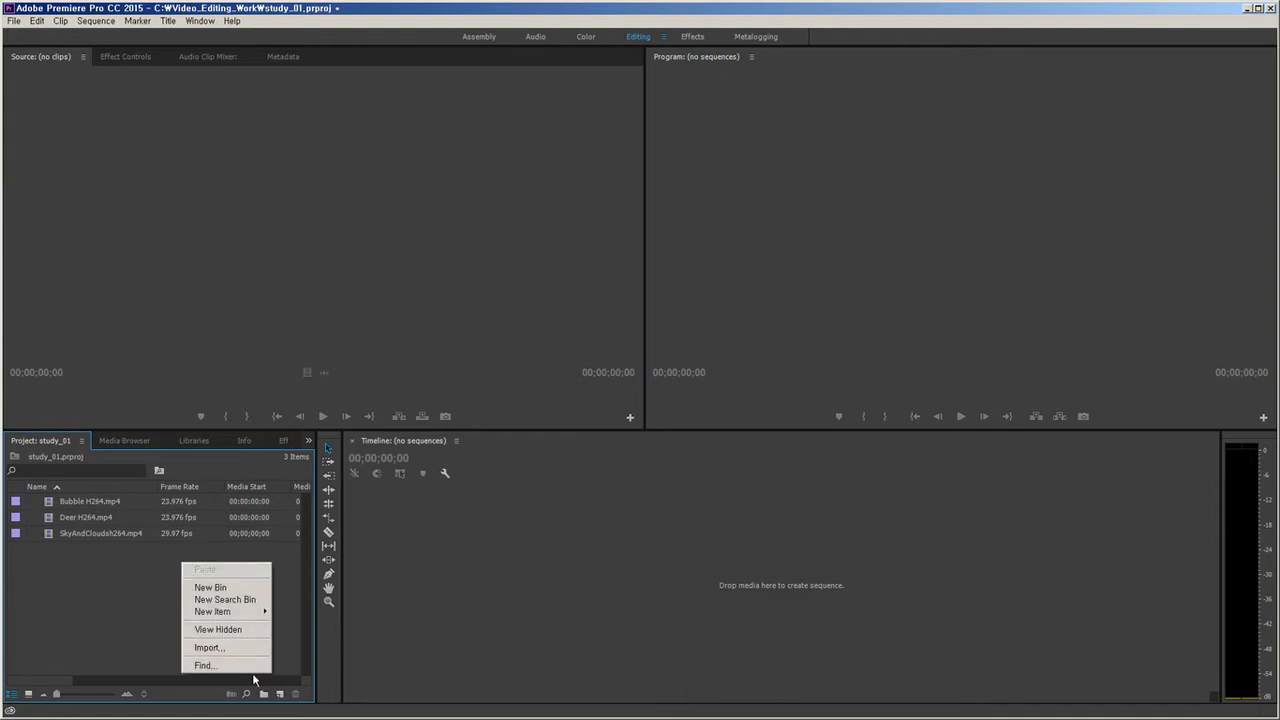
left_click(218, 649)
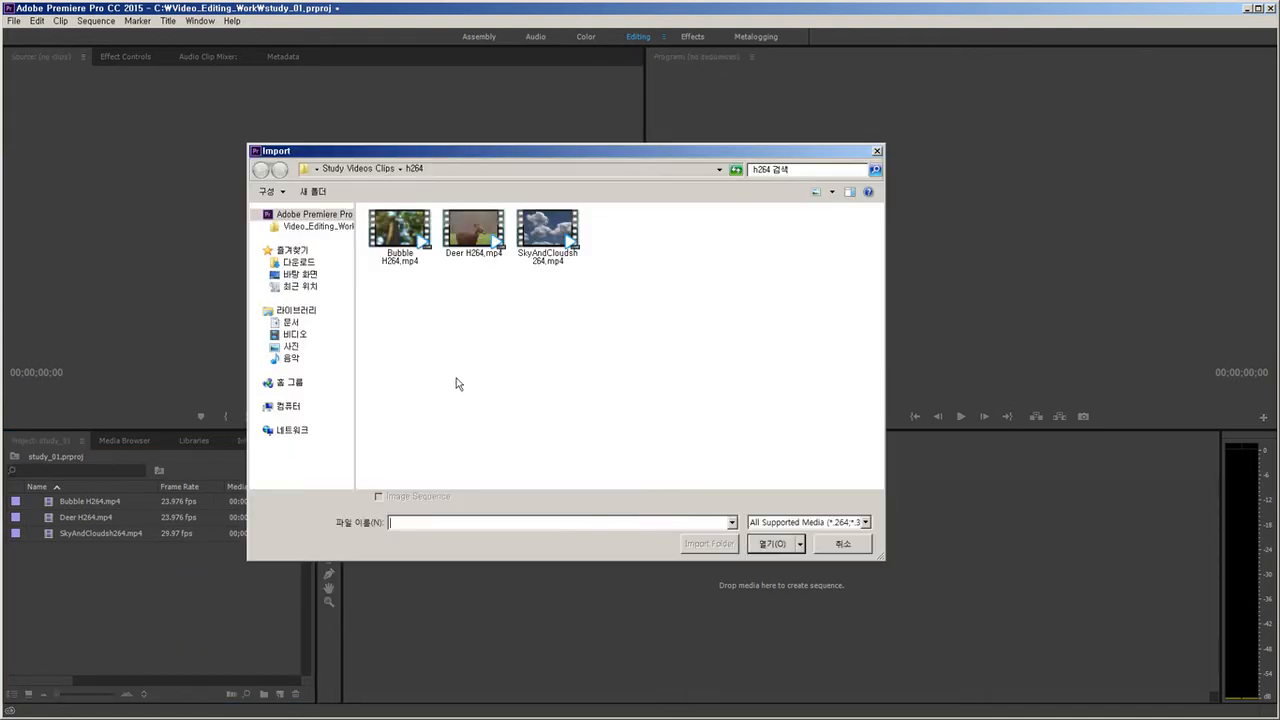
left_click(340, 168)
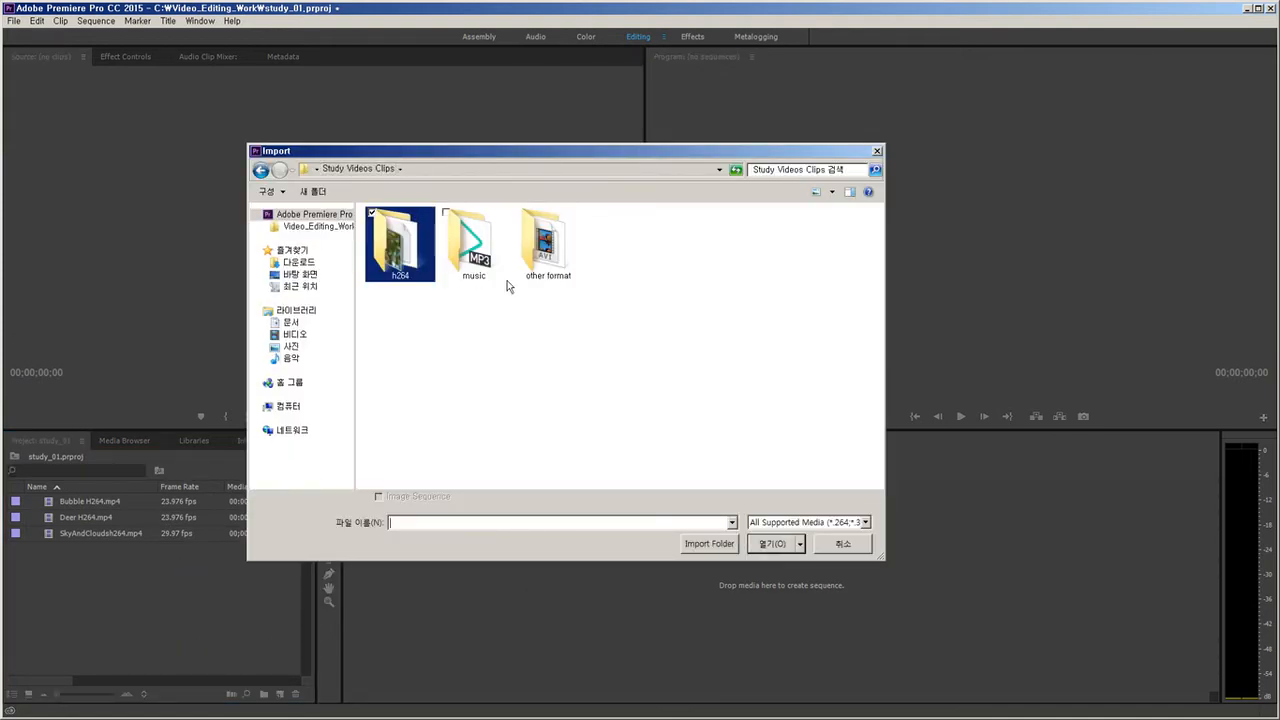
double_click(473, 235)
left_click_drag(459, 309, 373, 209)
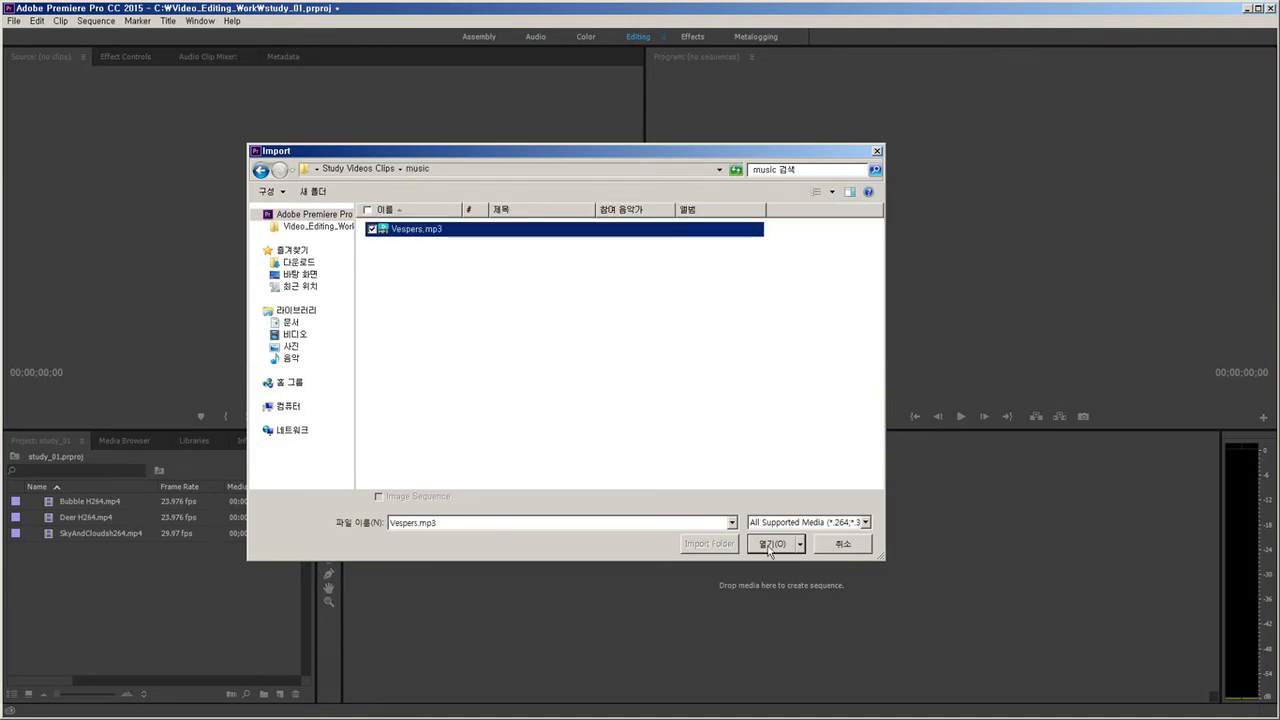
left_click(769, 547)
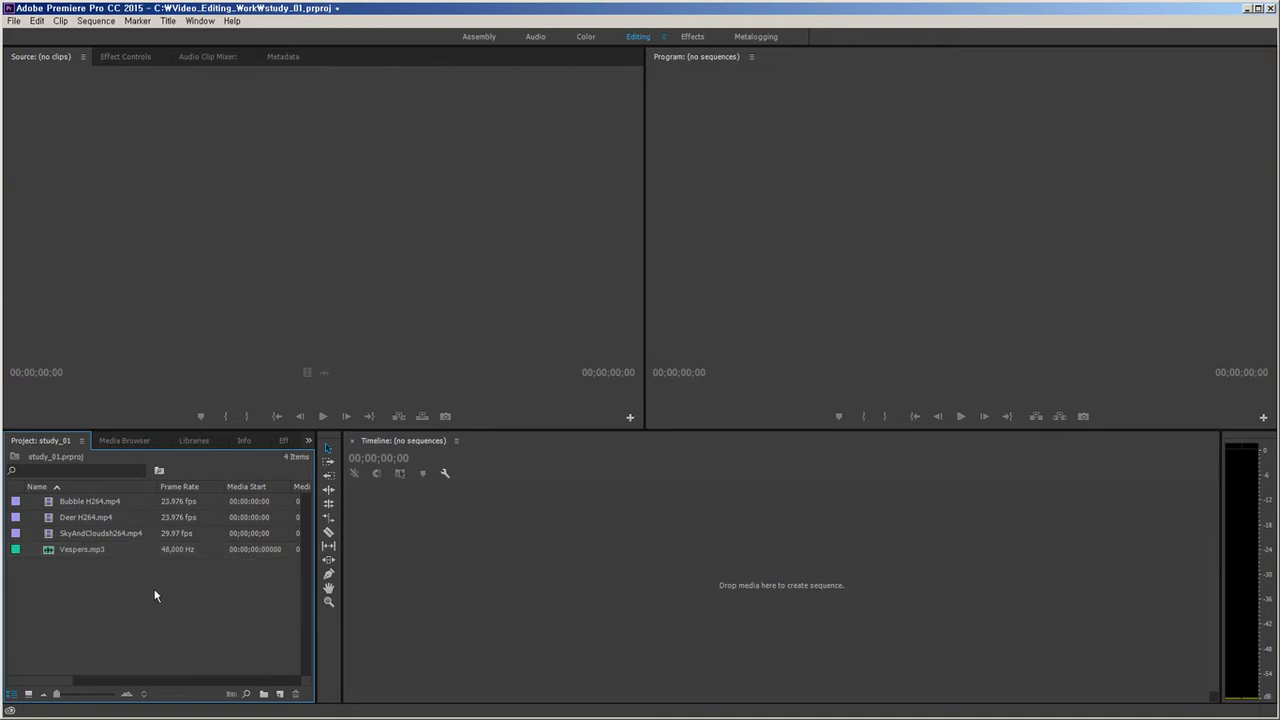
Delete all four imported clips from the study_01 project.
left_click_drag(144, 590, 72, 495)
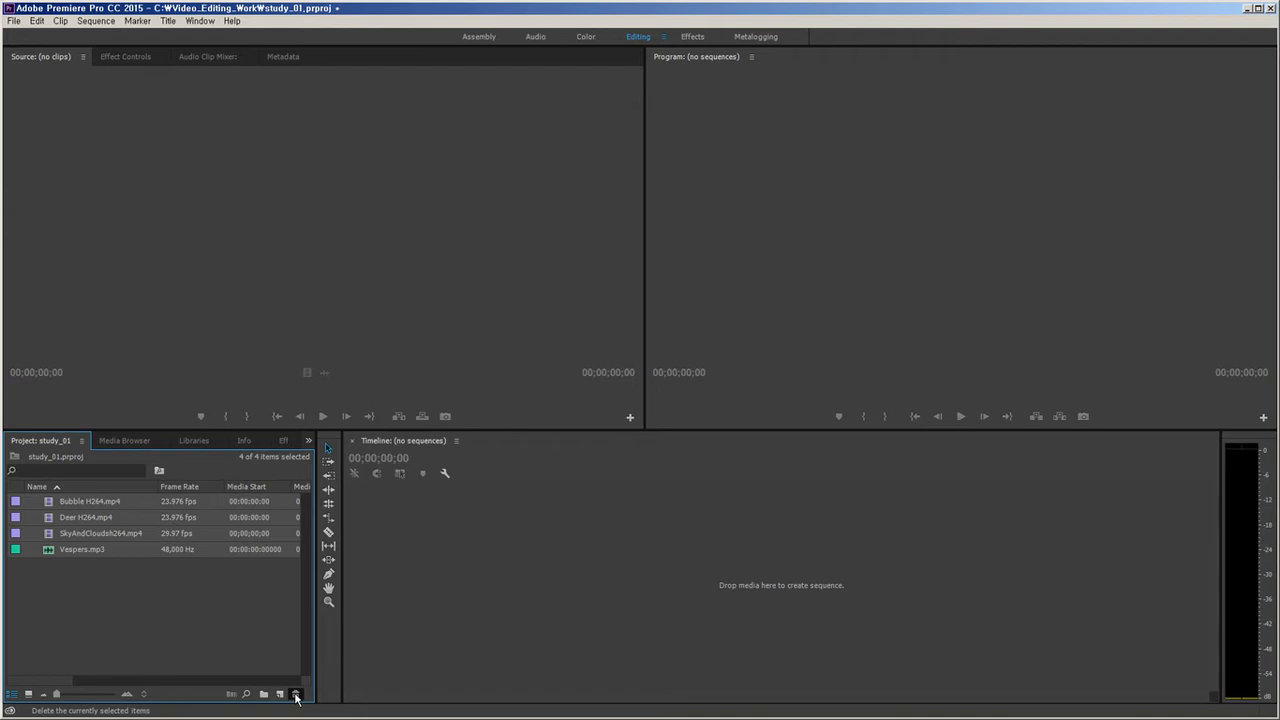
left_click(295, 694)
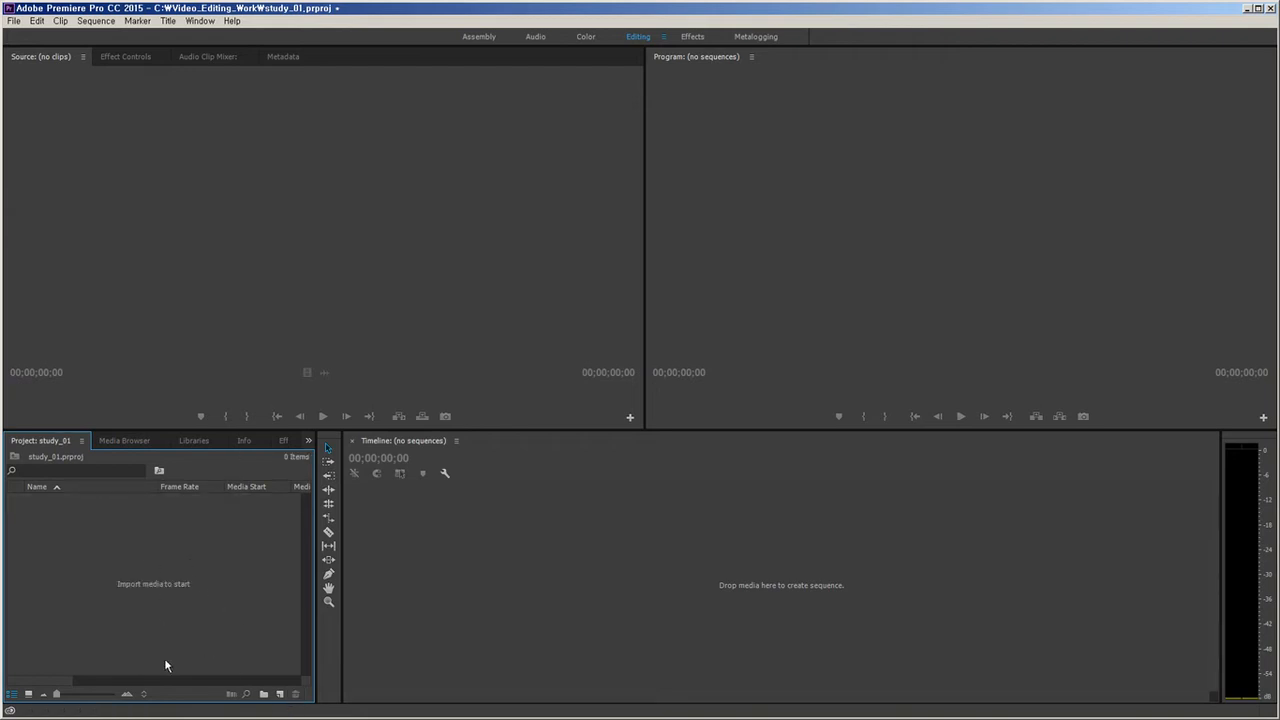
Import Bubble H264.mp4, Deer H264.mp4 and SkyAndCloudsh264.mp4 from the h264 folder in Windows Explorer into the project, leaving out download_path.txt.
key("ctrl+i")
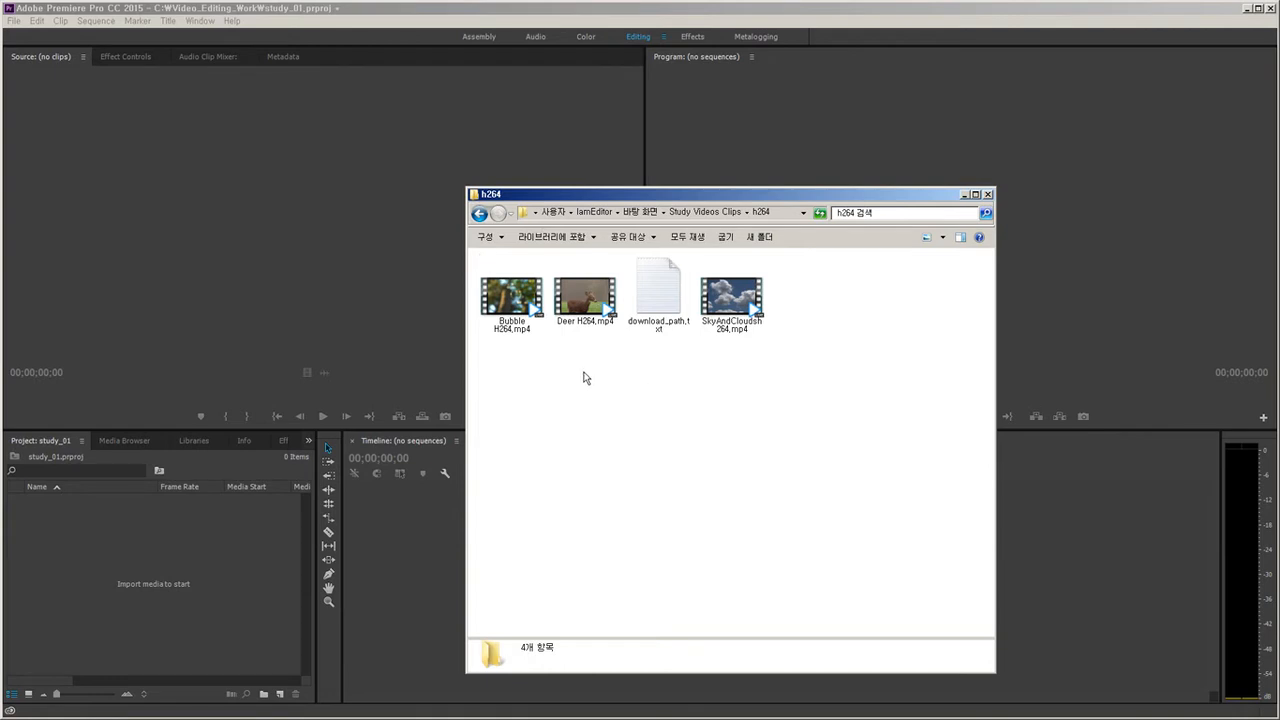
left_click_drag(587, 378, 543, 313)
key("ctrl+a")
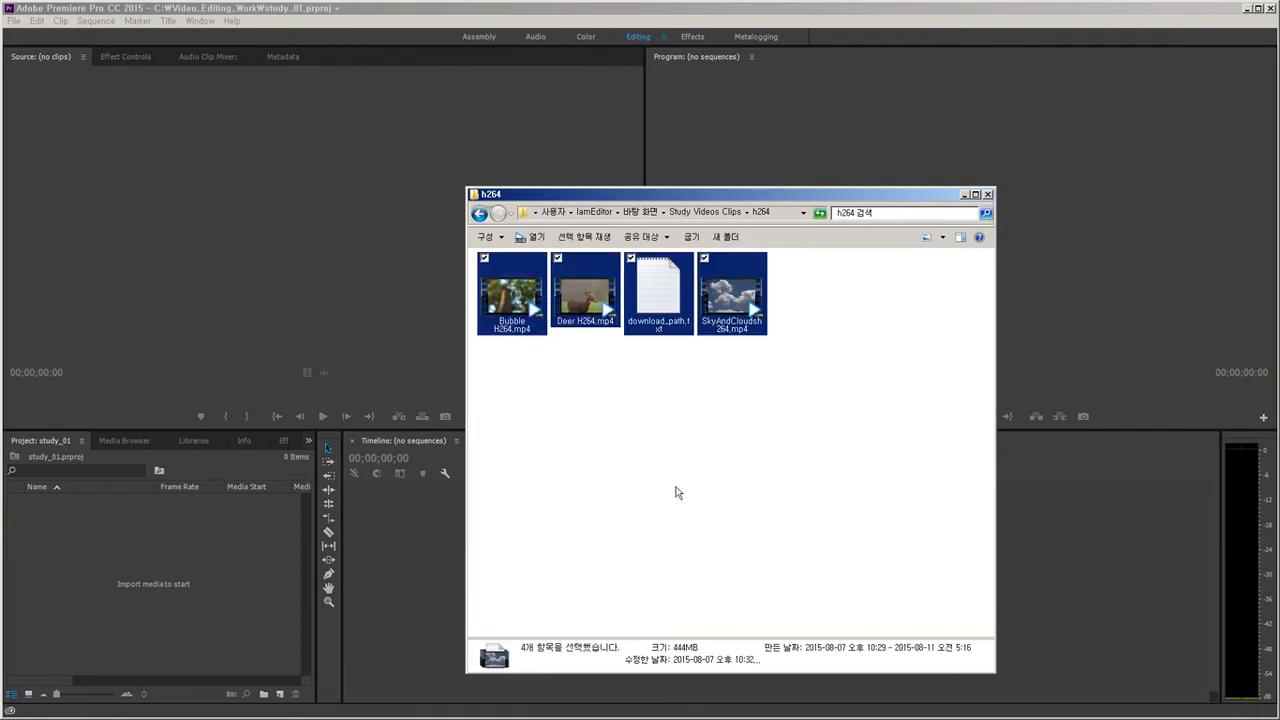
left_click(718, 348)
left_click(733, 310)
left_click(575, 293, "ctrl")
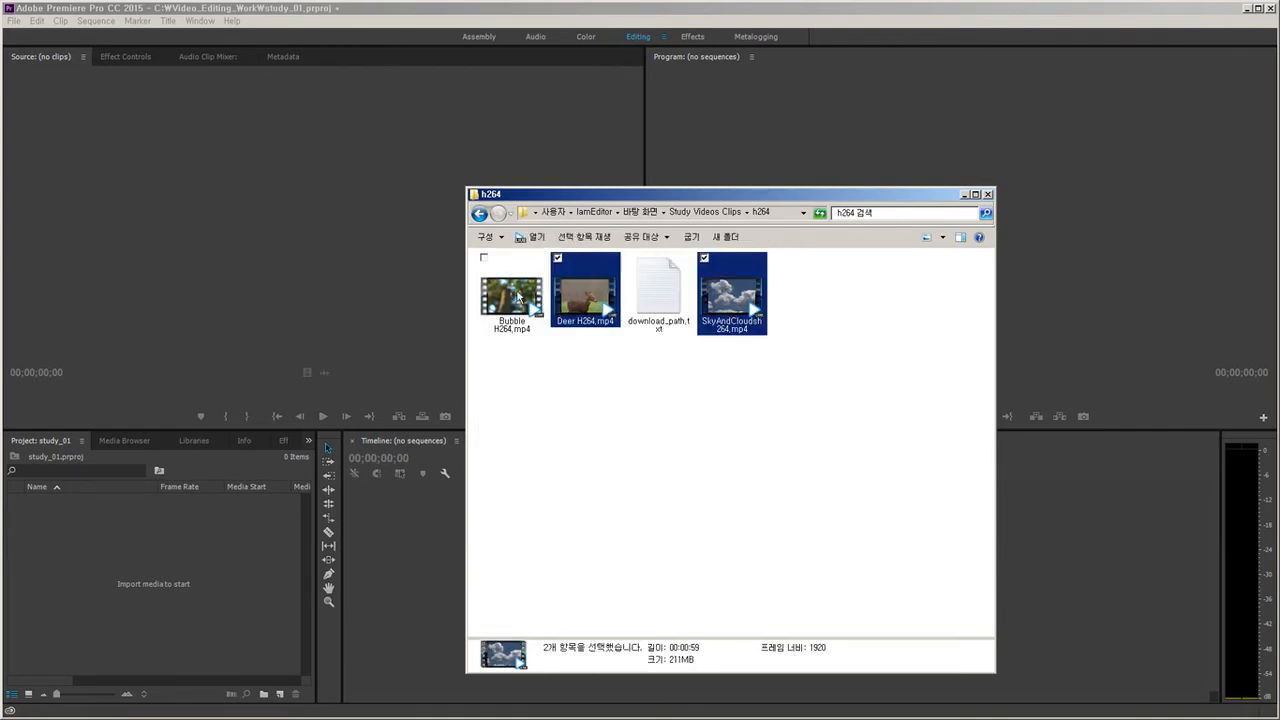
left_click(533, 312, "ctrl")
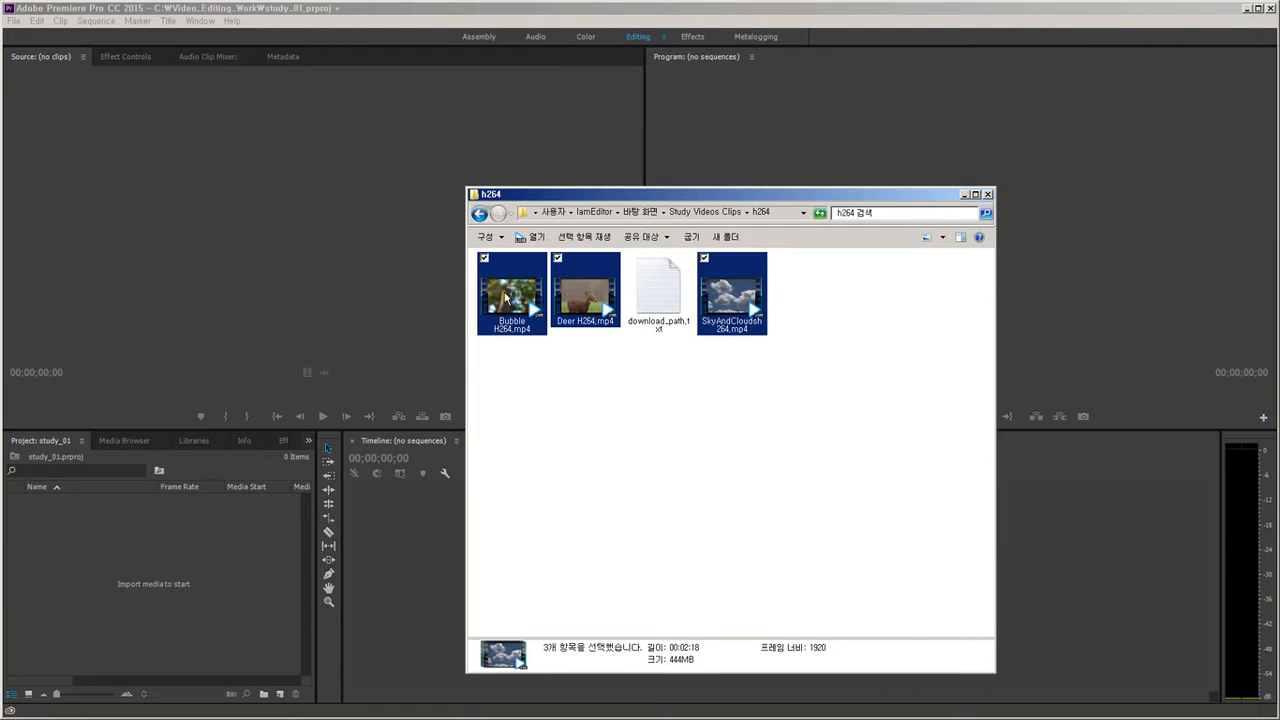
left_click_drag(503, 293, 317, 124)
left_click_drag(256, 304, 131, 632)
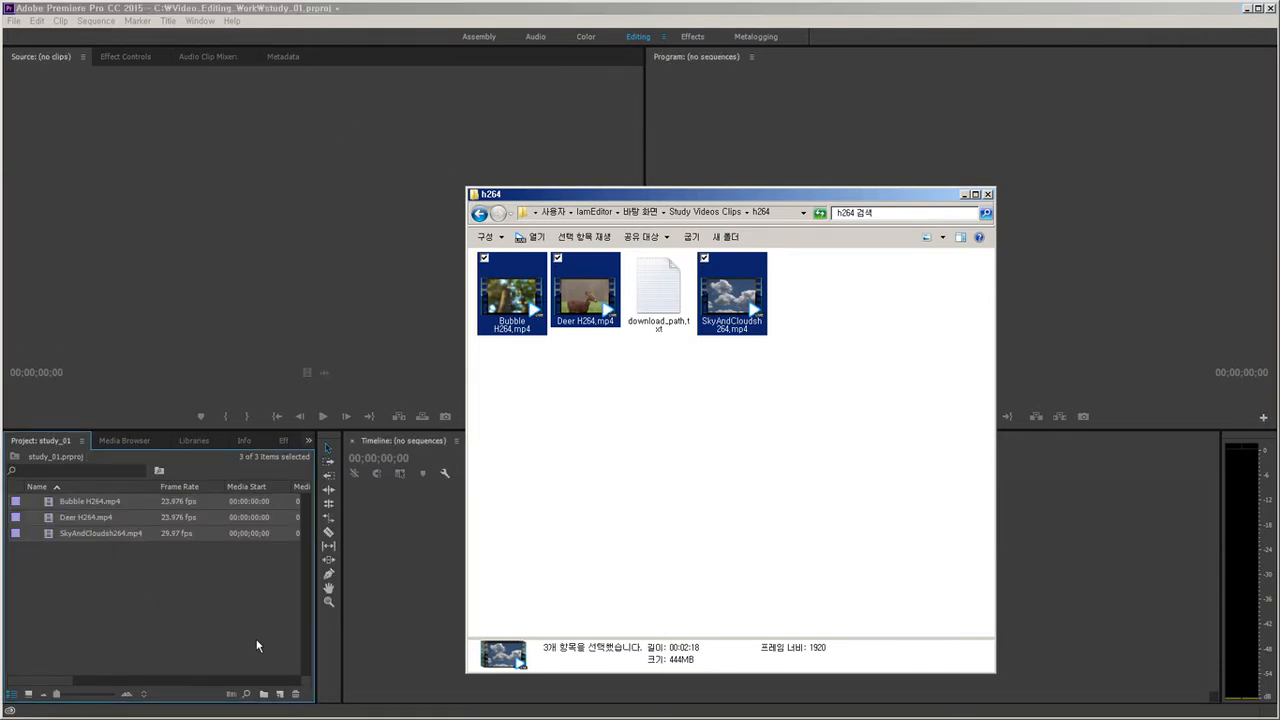
Import Vespers.mp3 from the music folder in Windows Explorer into the project.
left_click(697, 214)
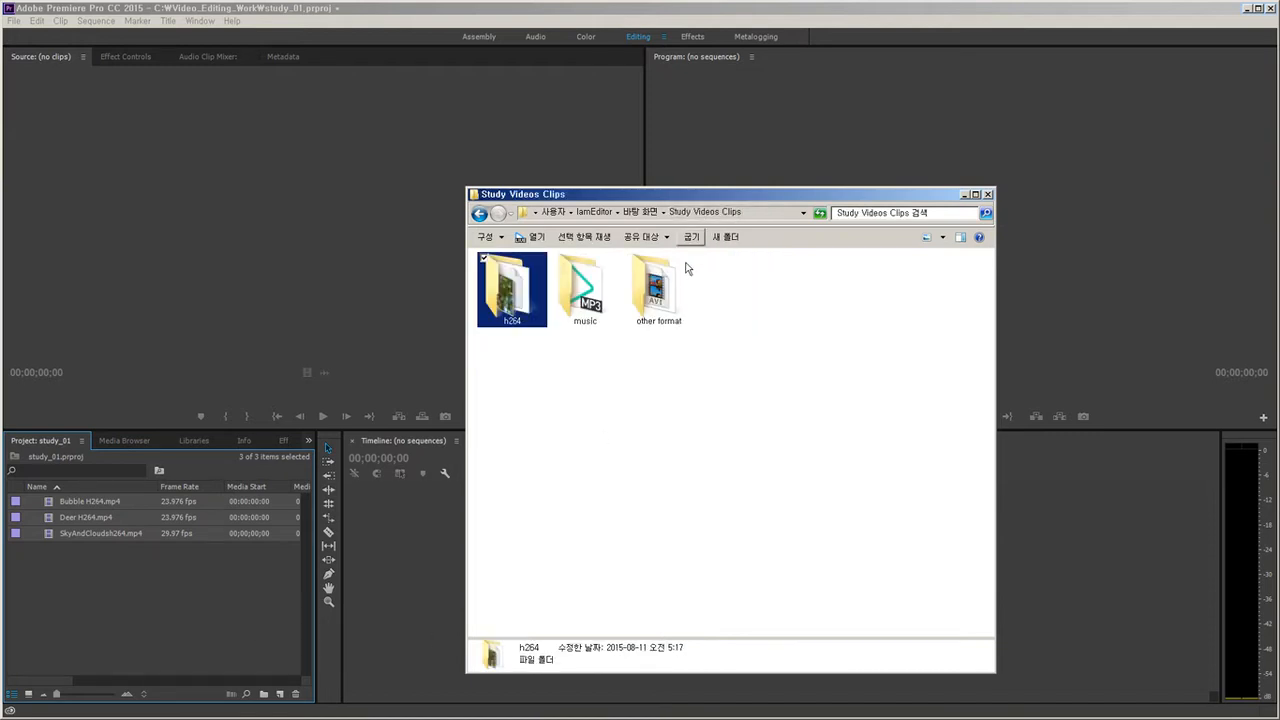
double_click(598, 320)
left_click(536, 278)
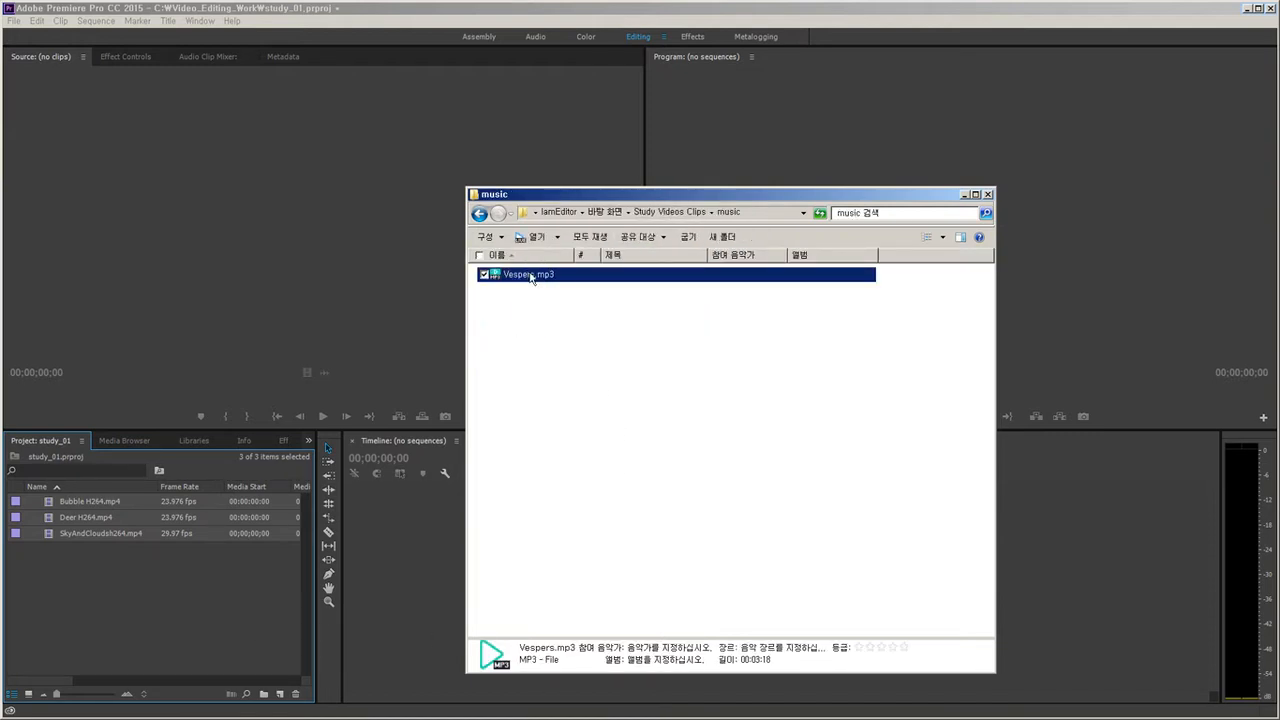
left_click_drag(537, 285, 198, 635)
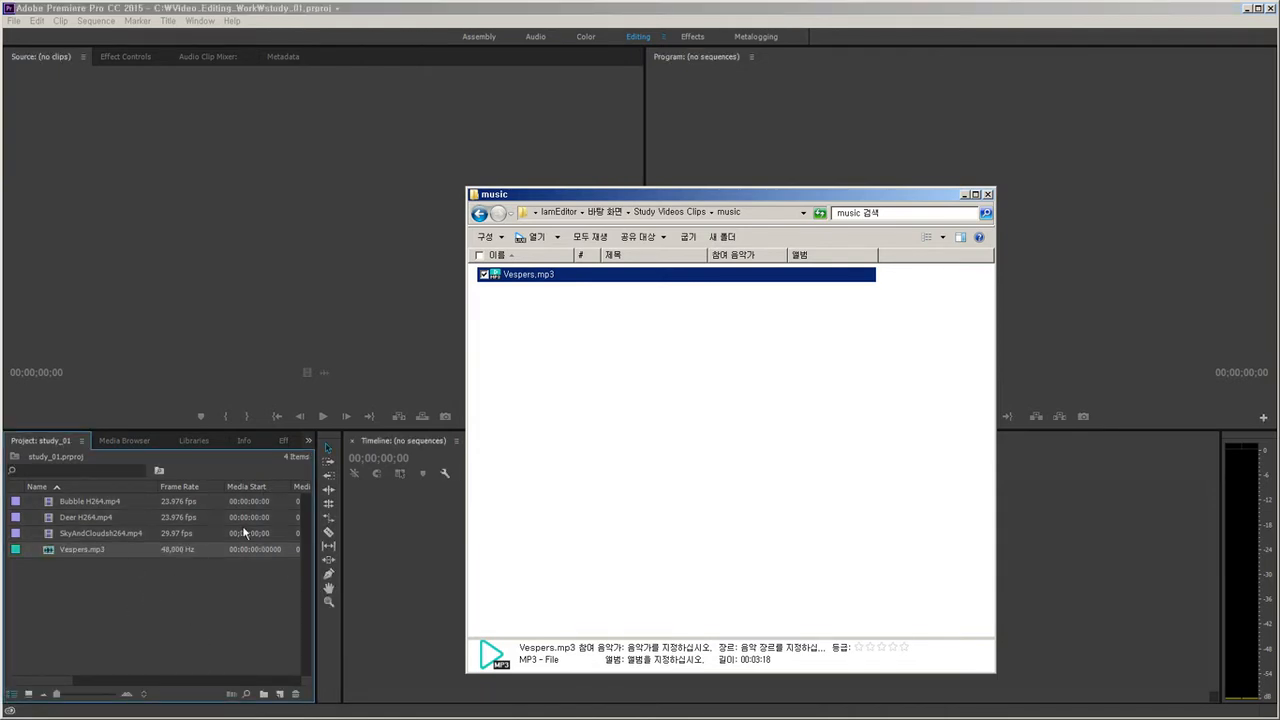
left_click(184, 622)
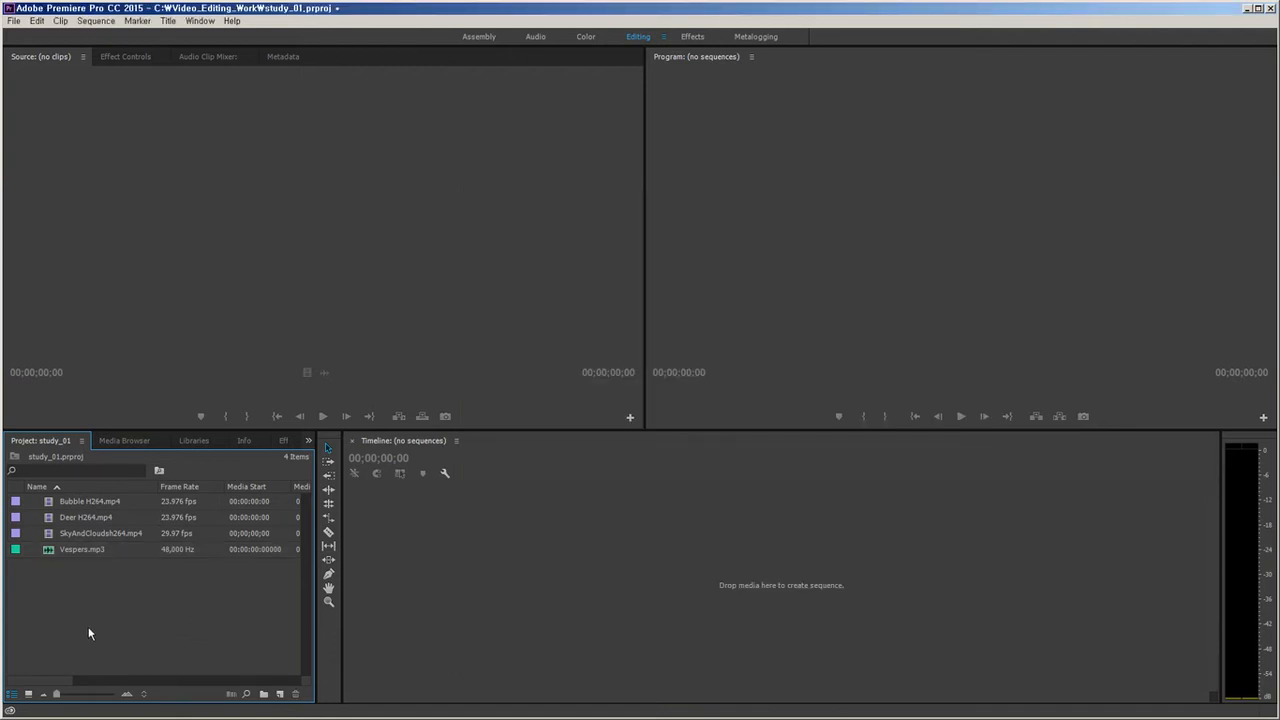
Remove the three video clips and Vespers.mp3 from the project.
left_click_drag(88, 626, 80, 495)
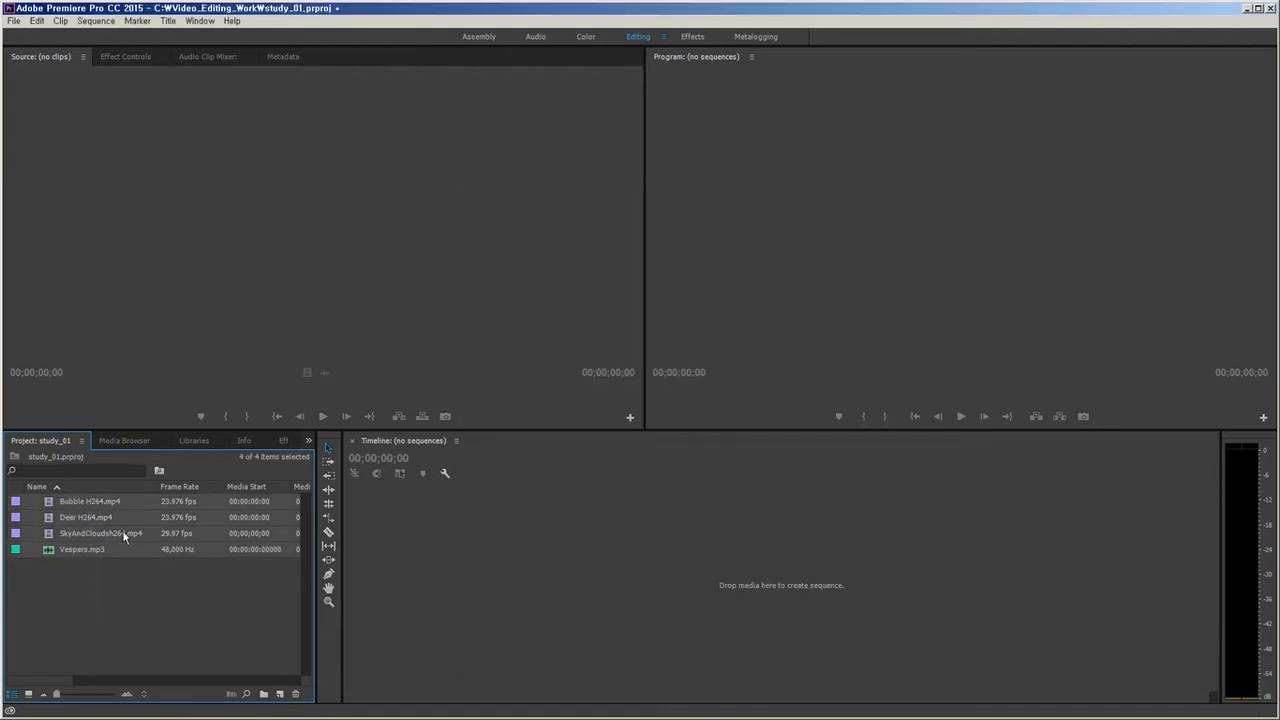
left_click(297, 695)
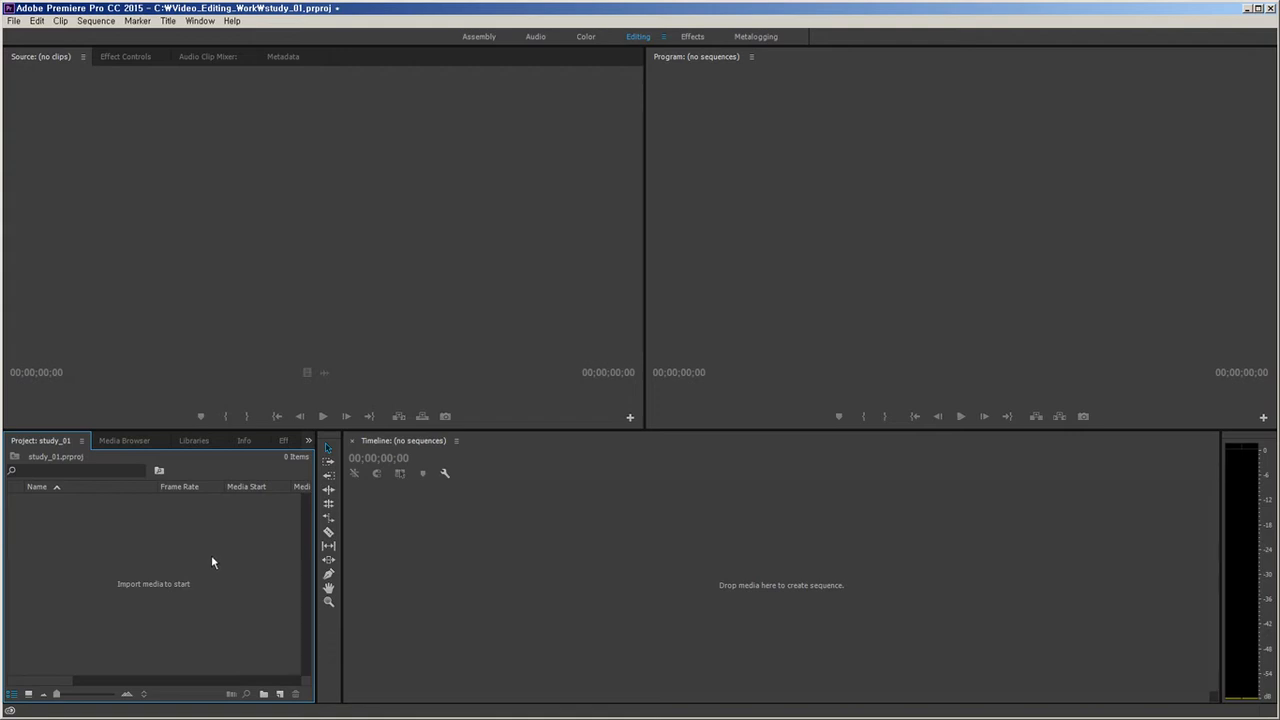
Browse in the Media Browser from drive C: through the IamEditor user's desktop to the h264 folder of Study Videos Clips.
left_click(127, 439)
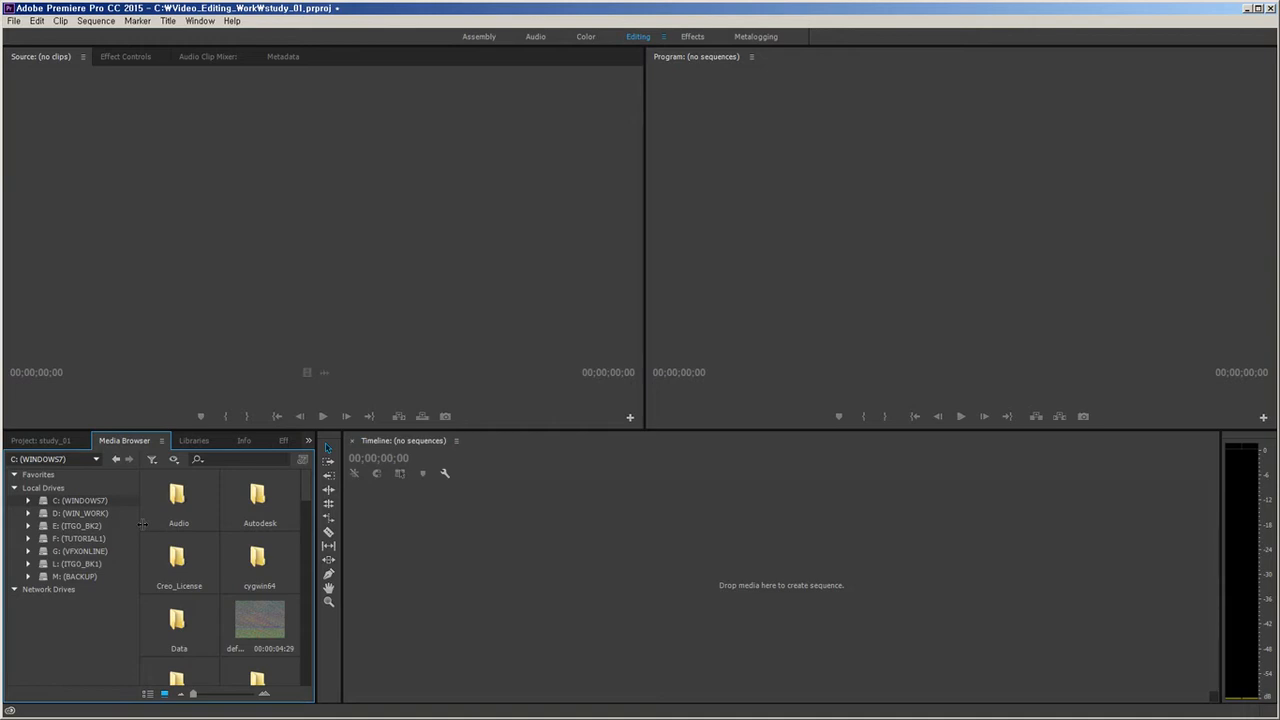
left_click_drag(304, 499, 298, 689)
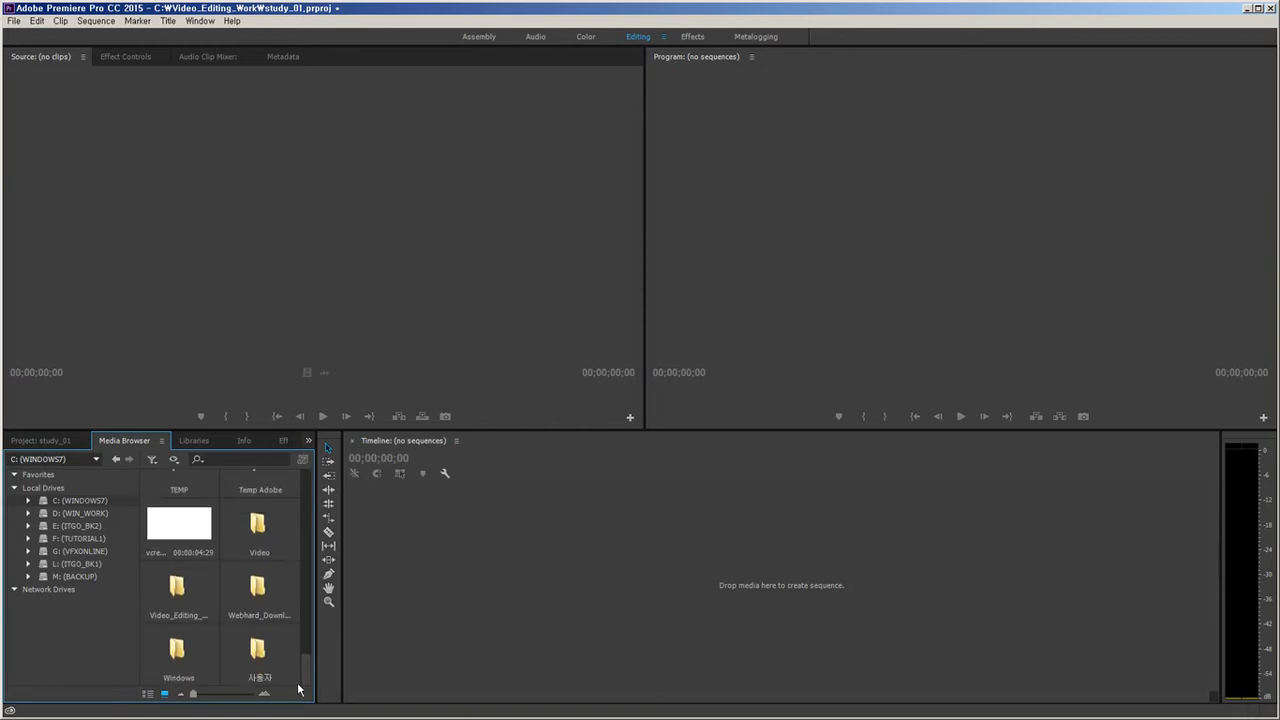
double_click(259, 648)
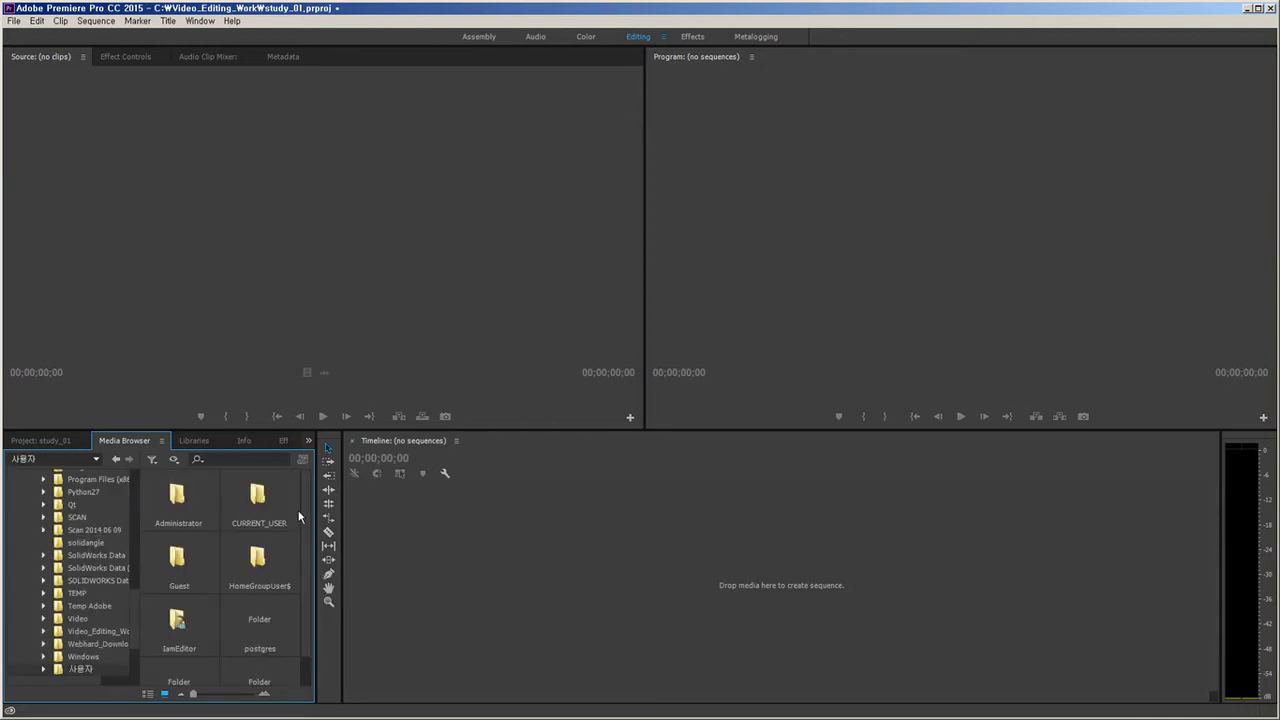
scroll(306, 530, "down", 1)
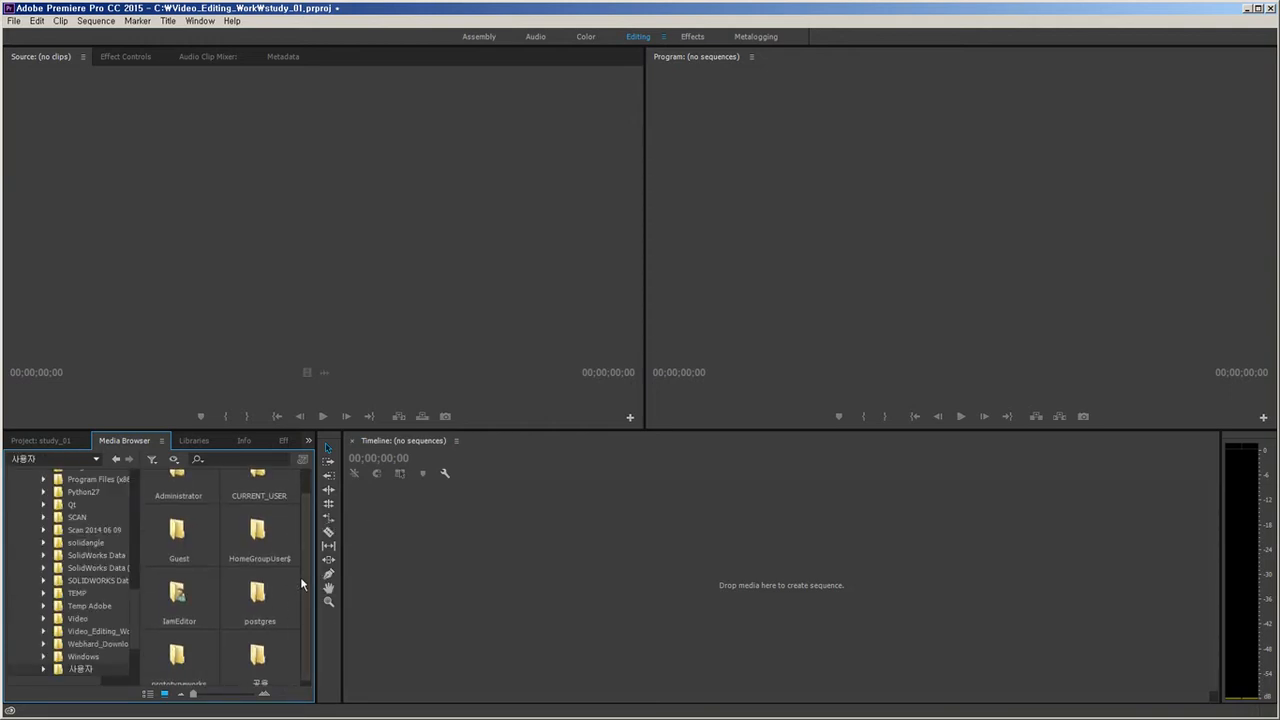
scroll(308, 568, "down", 1)
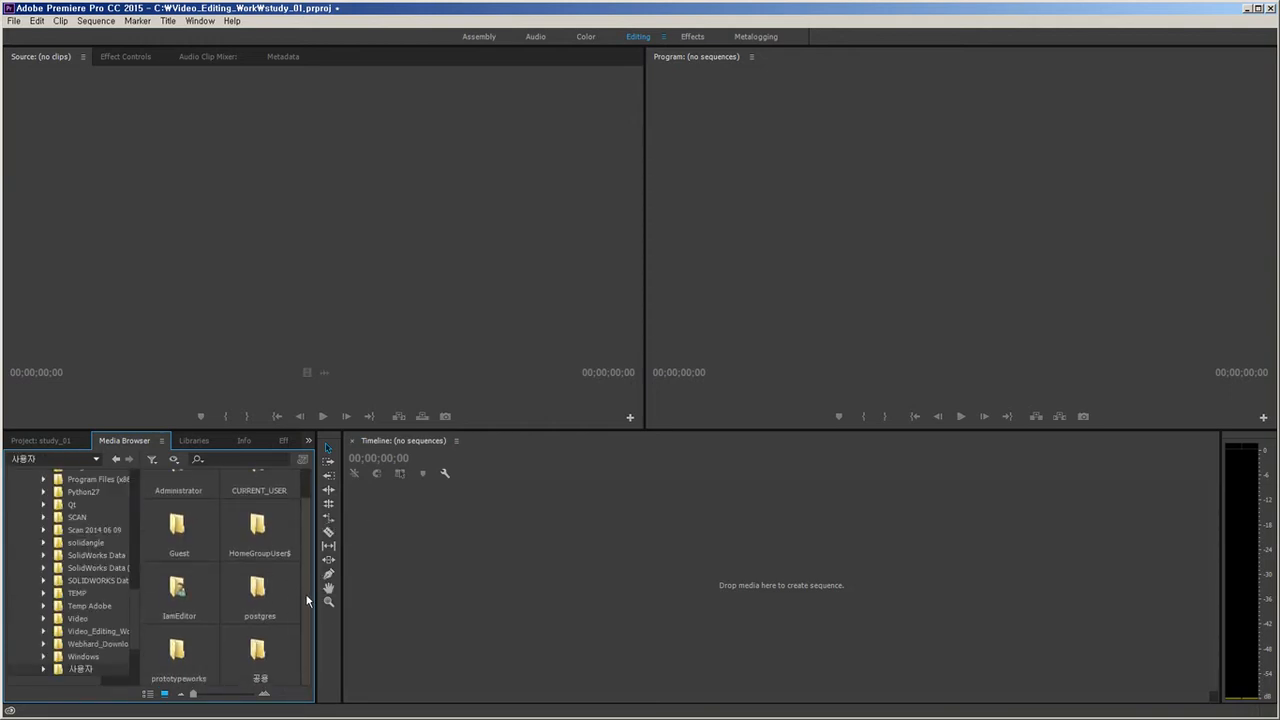
double_click(180, 592)
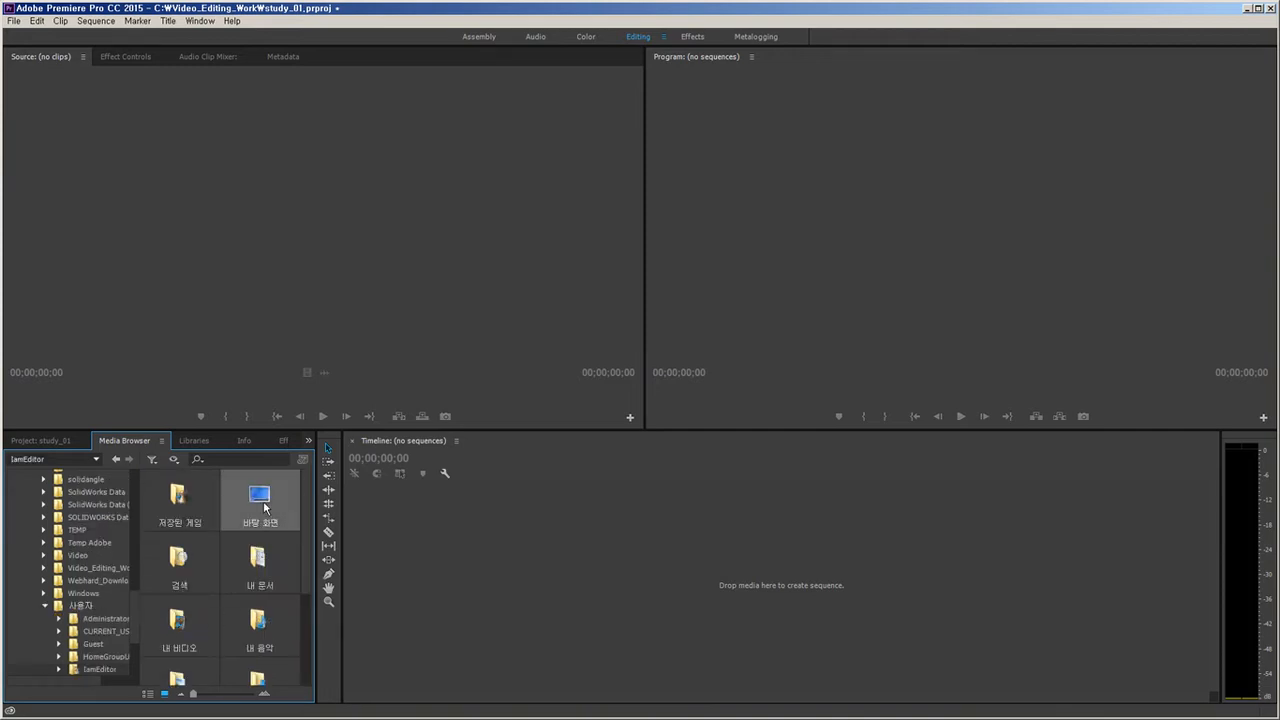
double_click(265, 508)
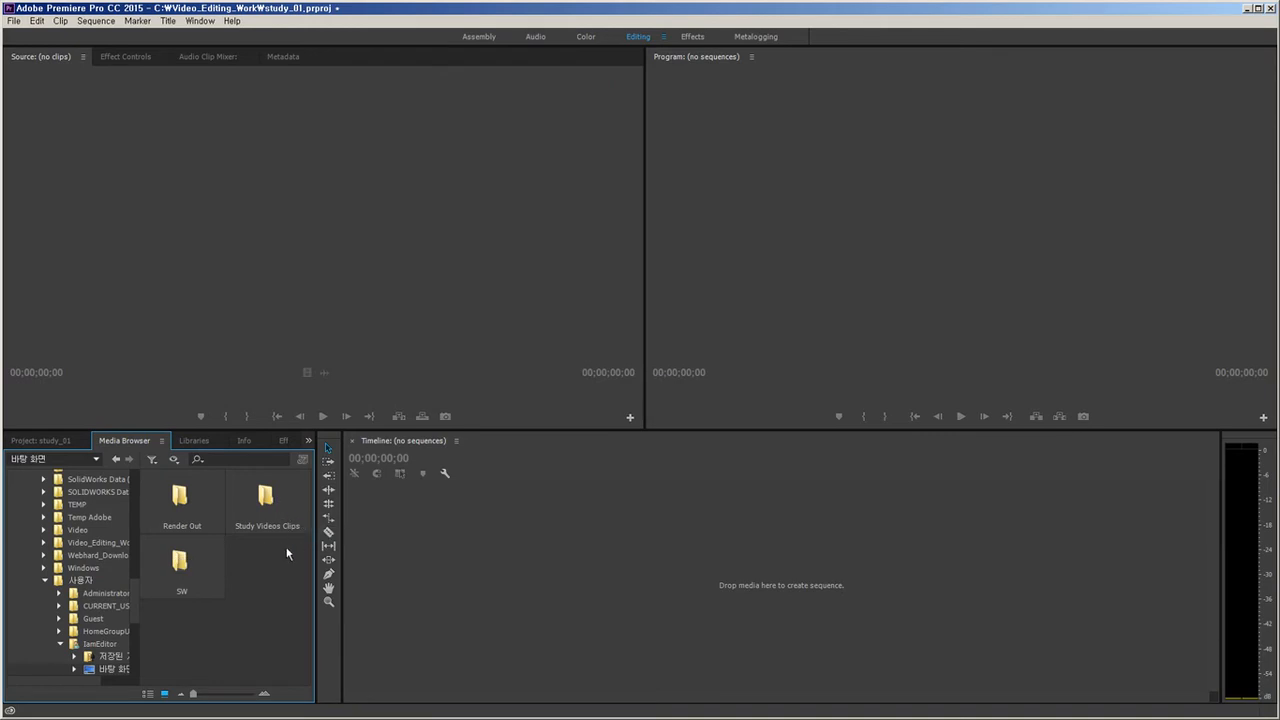
double_click(280, 495)
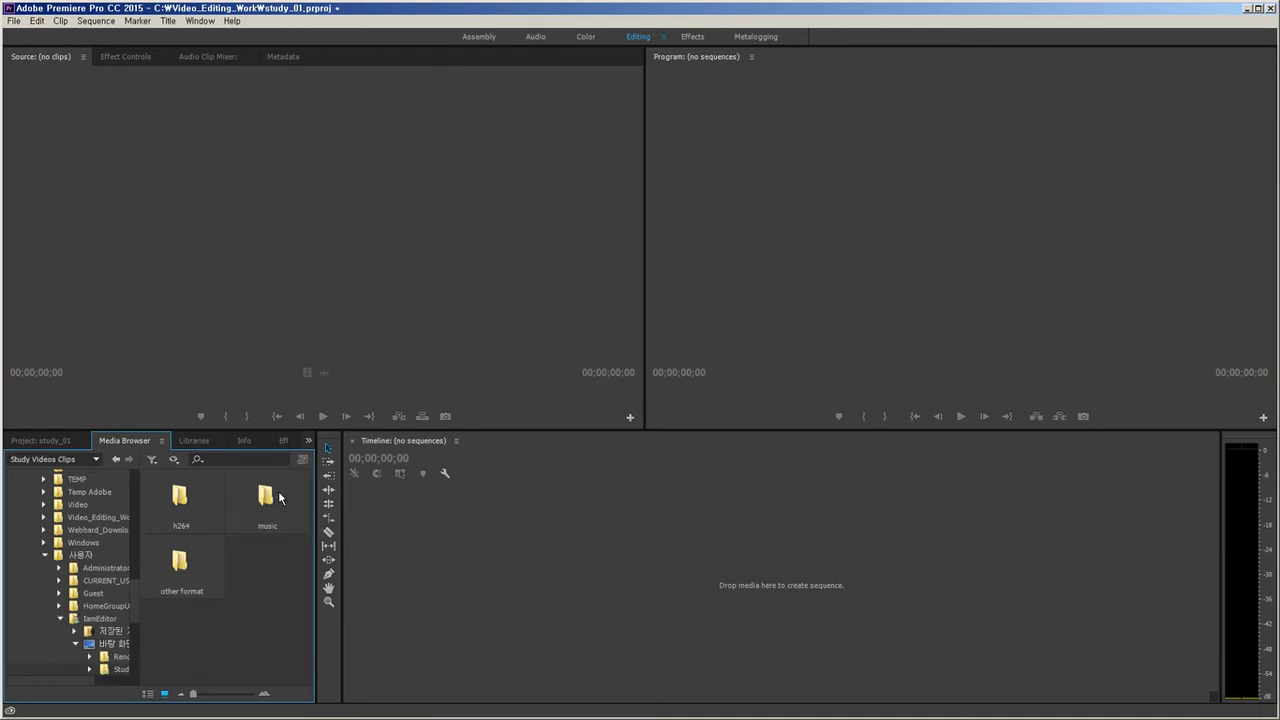
double_click(182, 497)
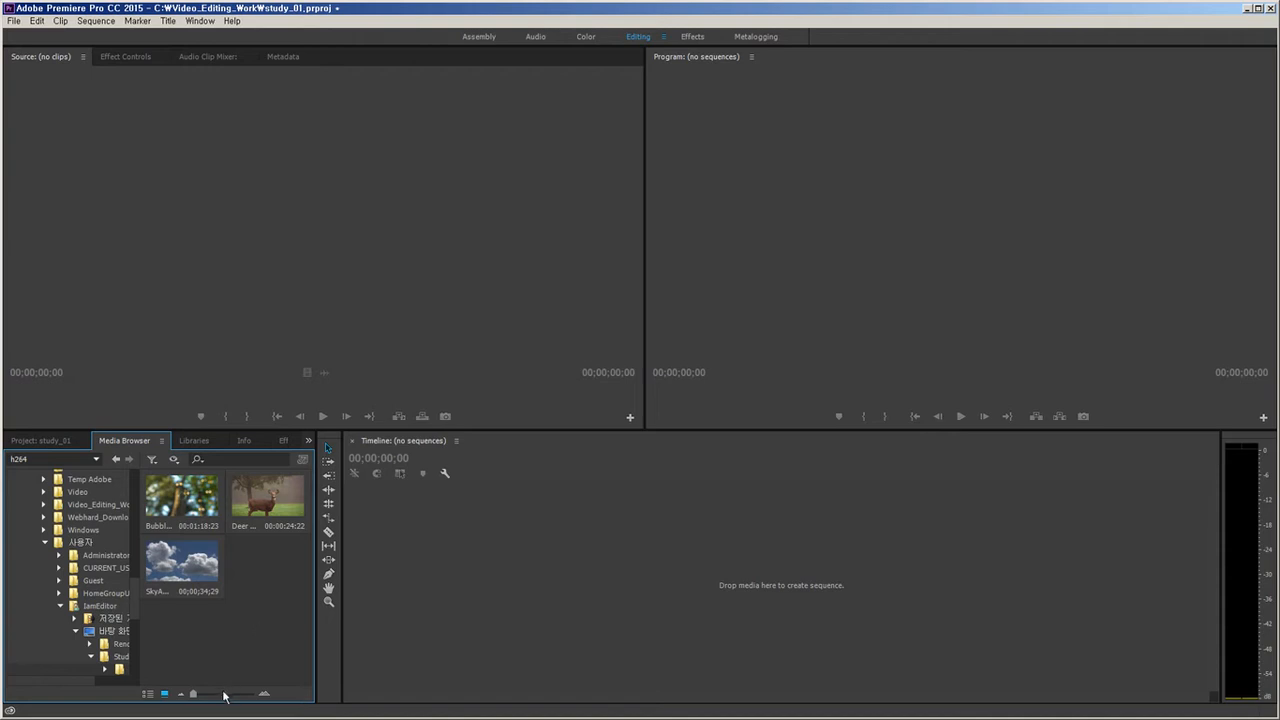
Show the h264 clips as larger thumbnails and enlarge the Media Browser area until all three fit.
left_click(149, 694)
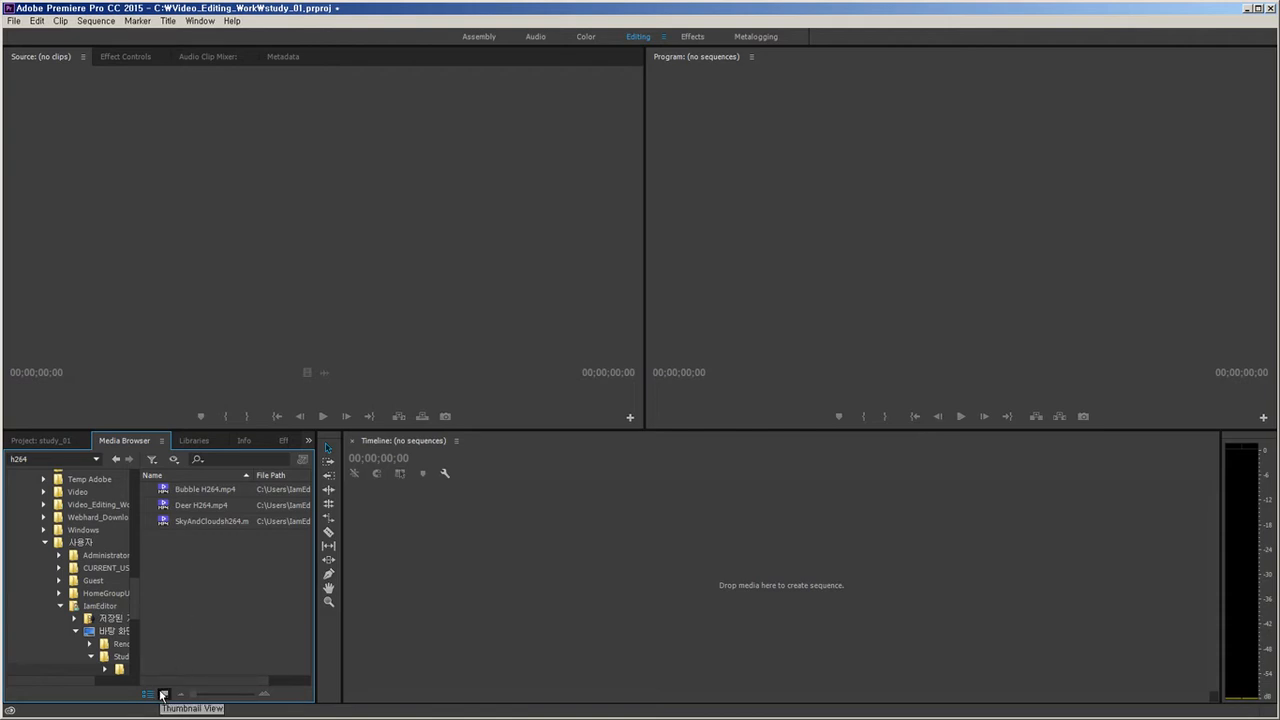
left_click(163, 694)
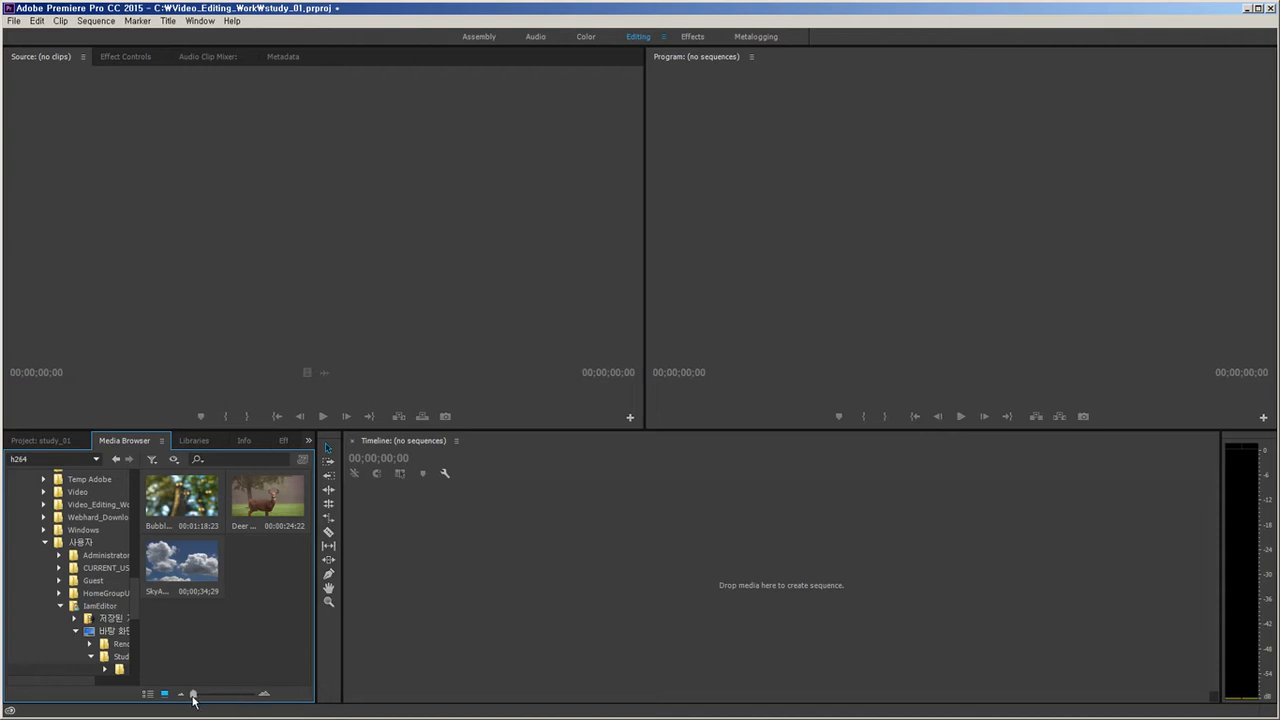
left_click_drag(196, 694, 234, 701)
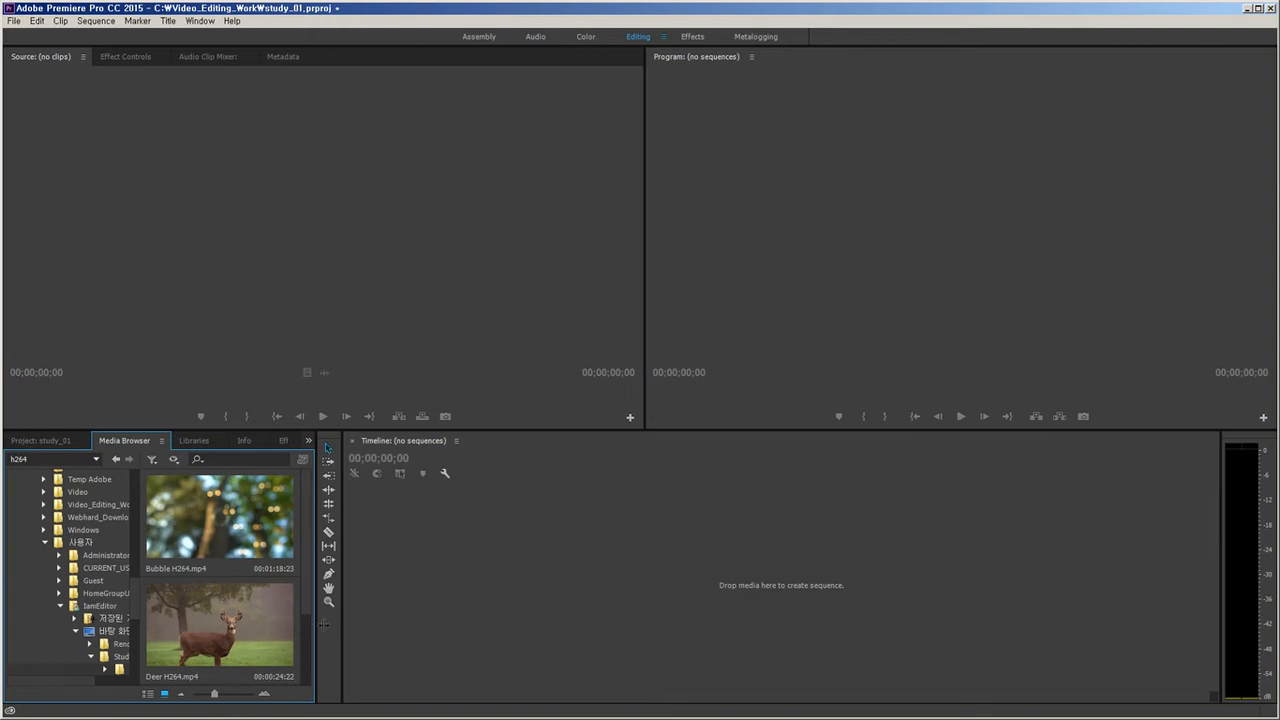
left_click_drag(318, 628, 543, 627)
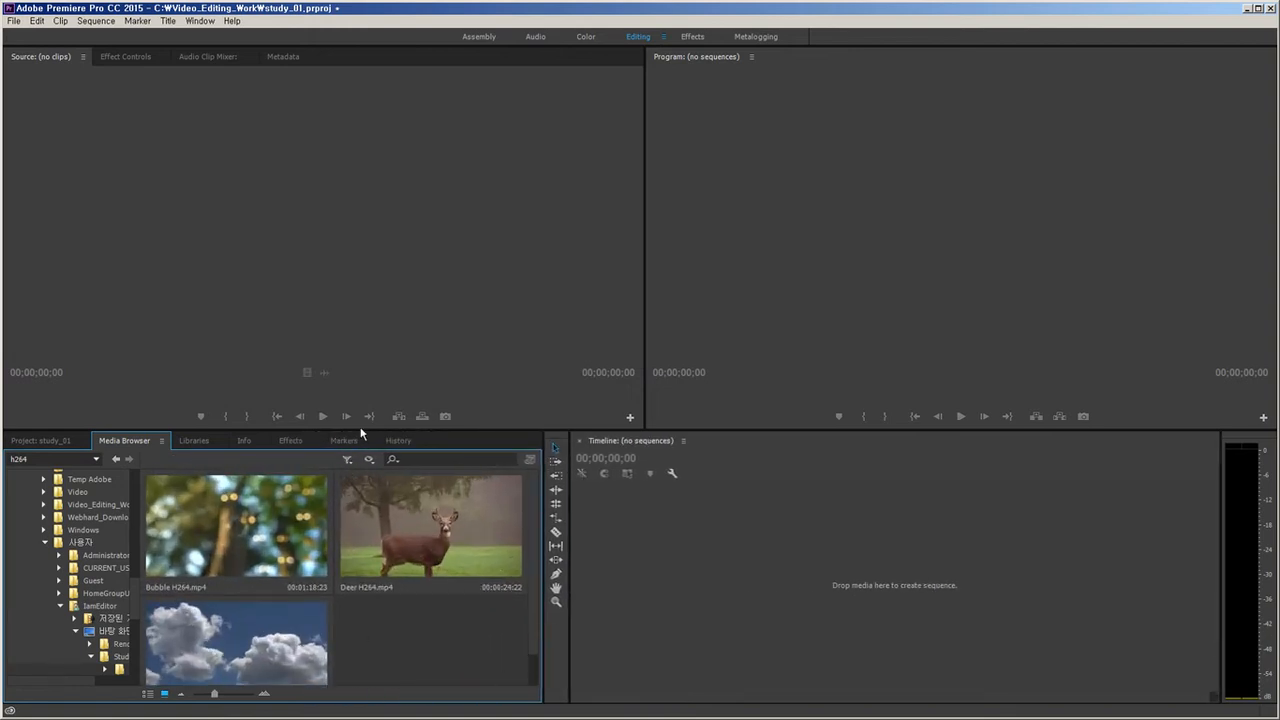
left_click_drag(360, 431, 360, 333)
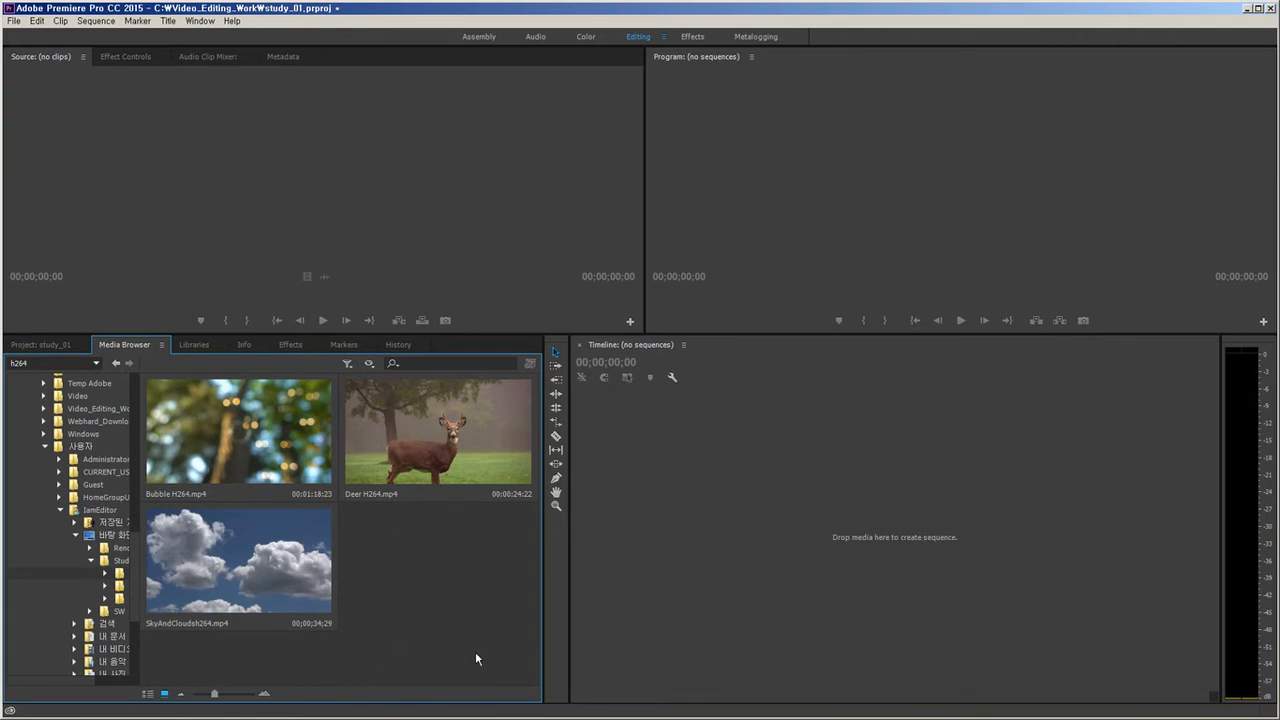
Import Deer H264.mp4 from the Media Browser and show the project's items in icon view.
left_click(455, 448)
left_click(434, 420)
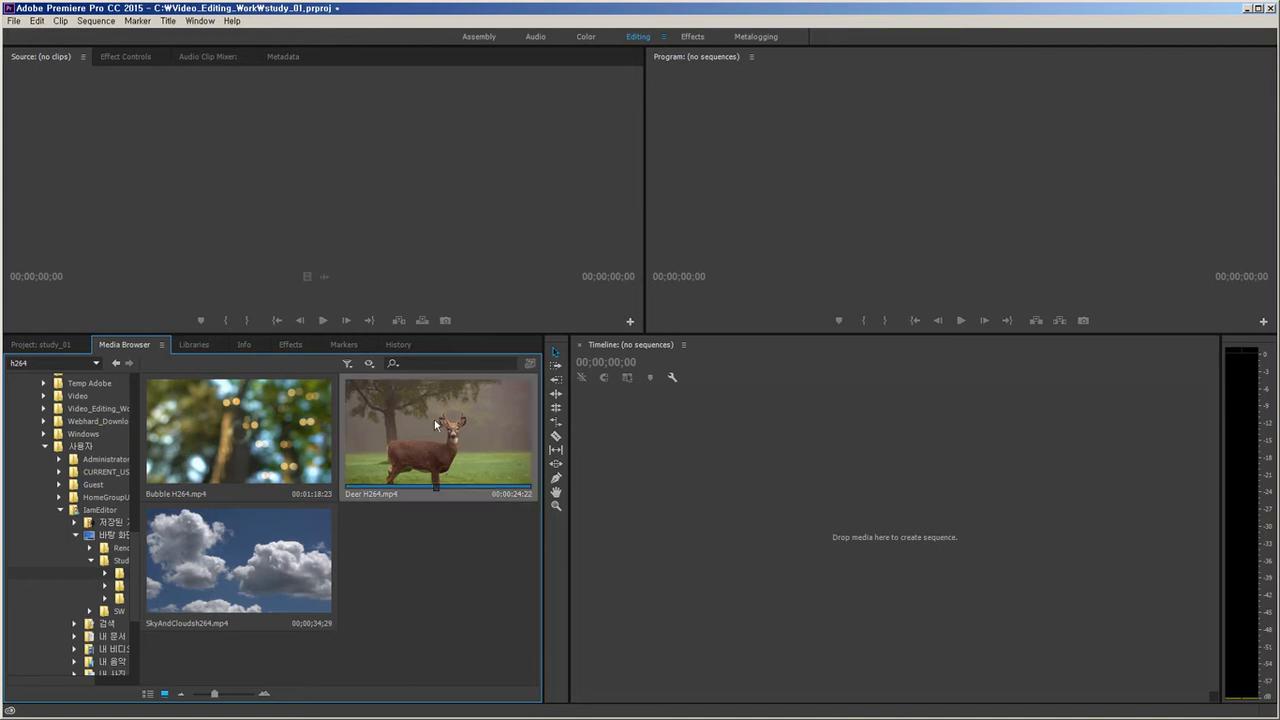
right_click(434, 425)
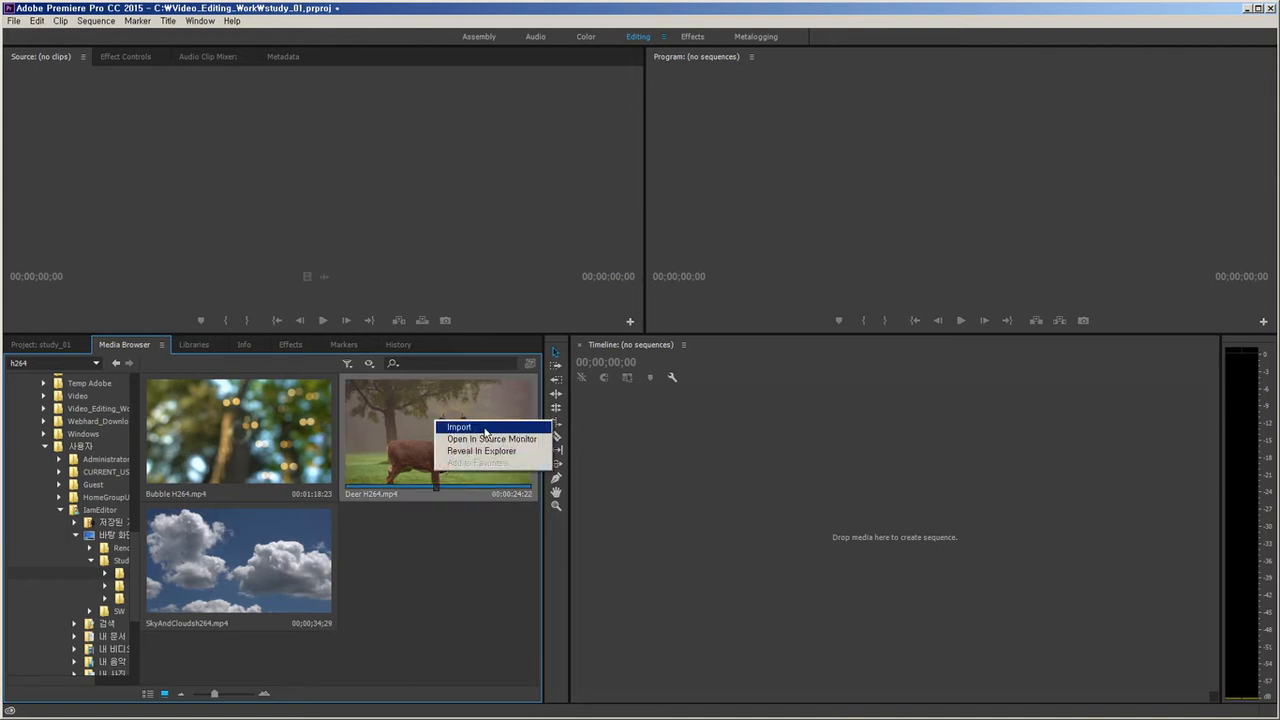
left_click(485, 430)
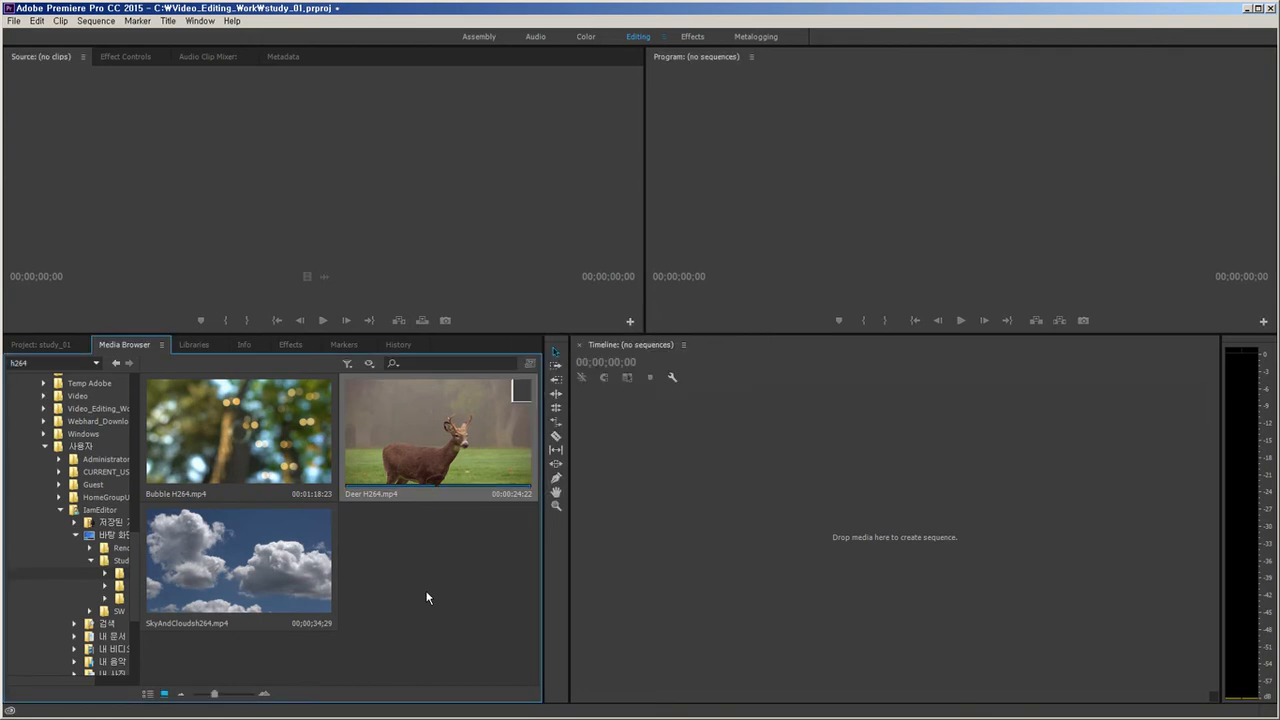
left_click(44, 344)
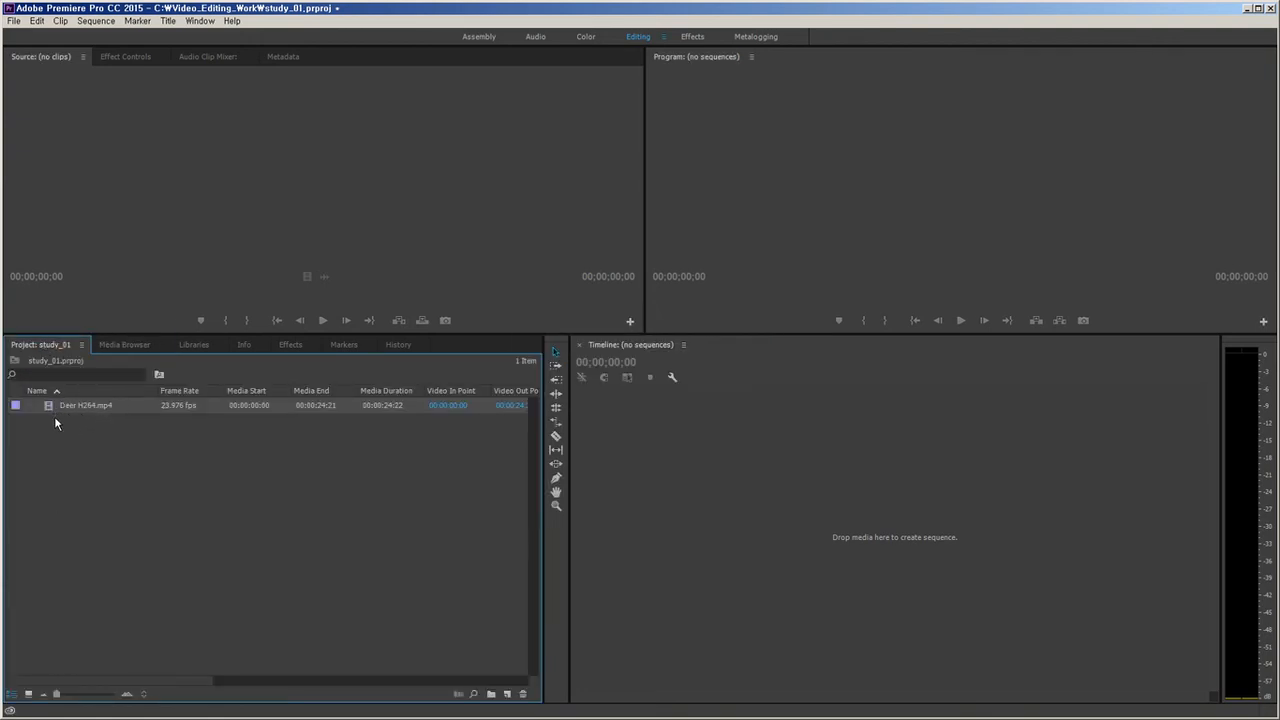
left_click(28, 694)
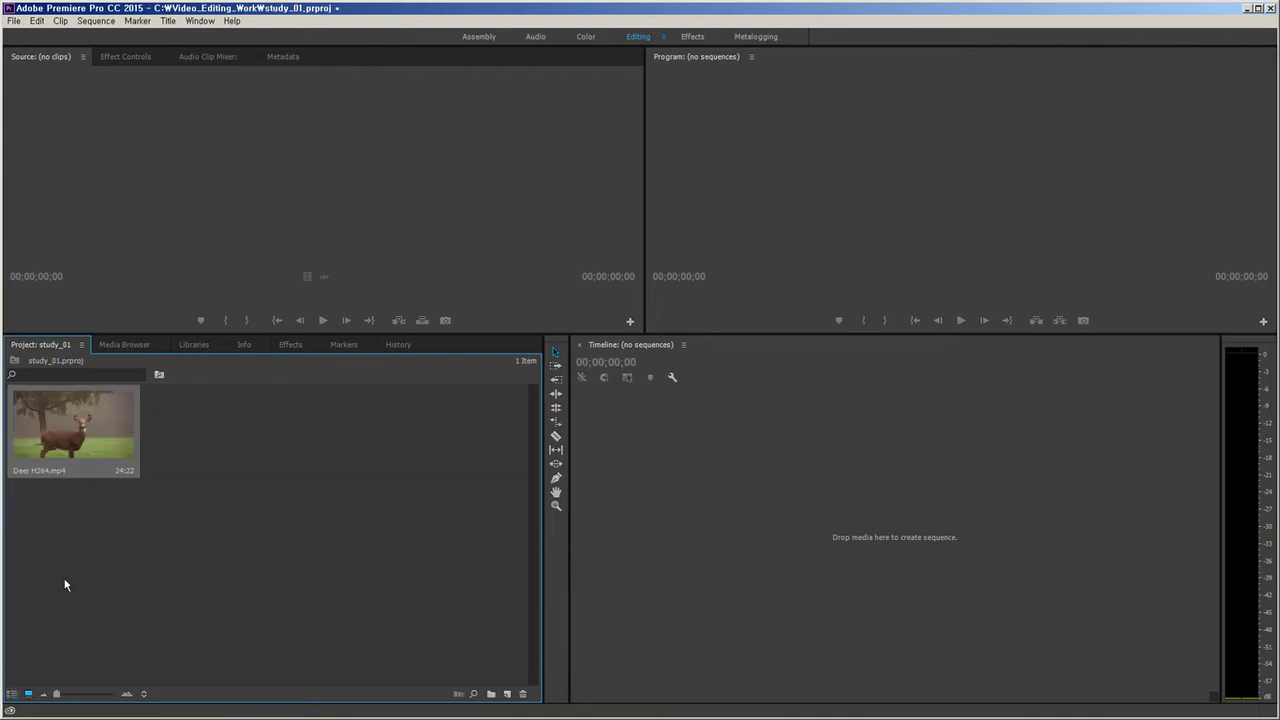
Import all three h264 clips together from the Media Browser into the study_01 project.
left_click(124, 344)
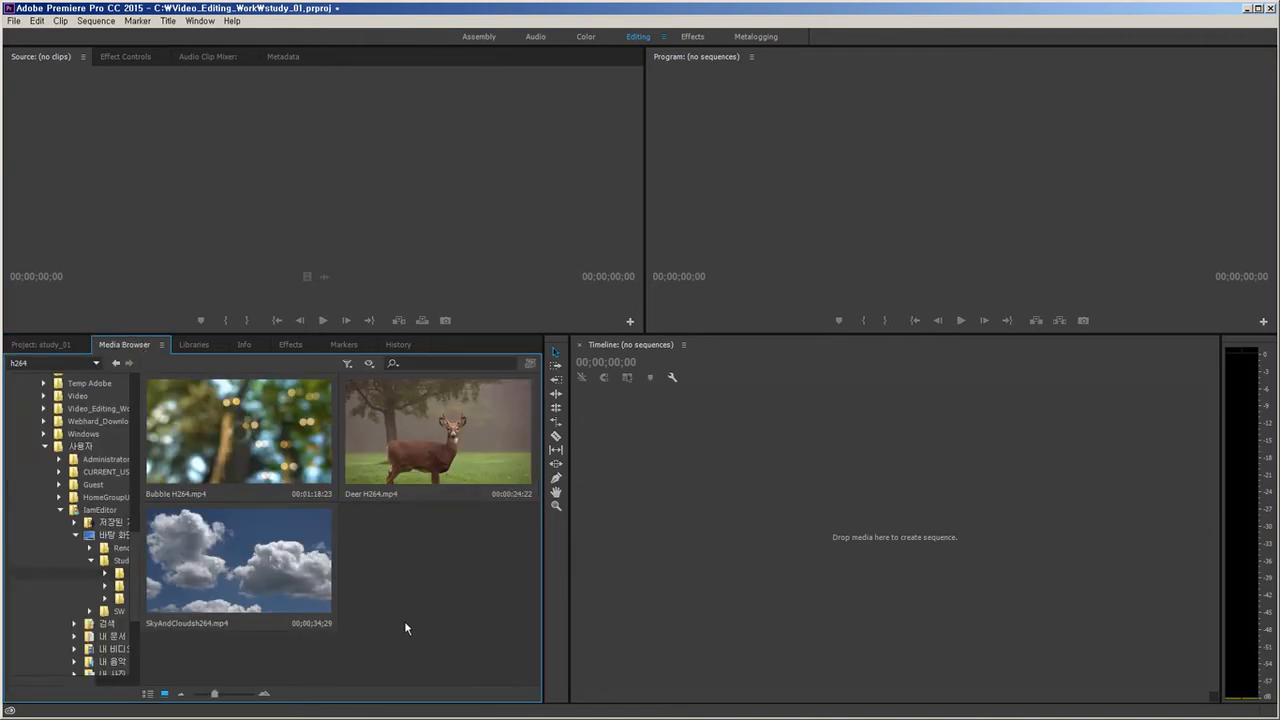
left_click_drag(485, 658, 262, 434)
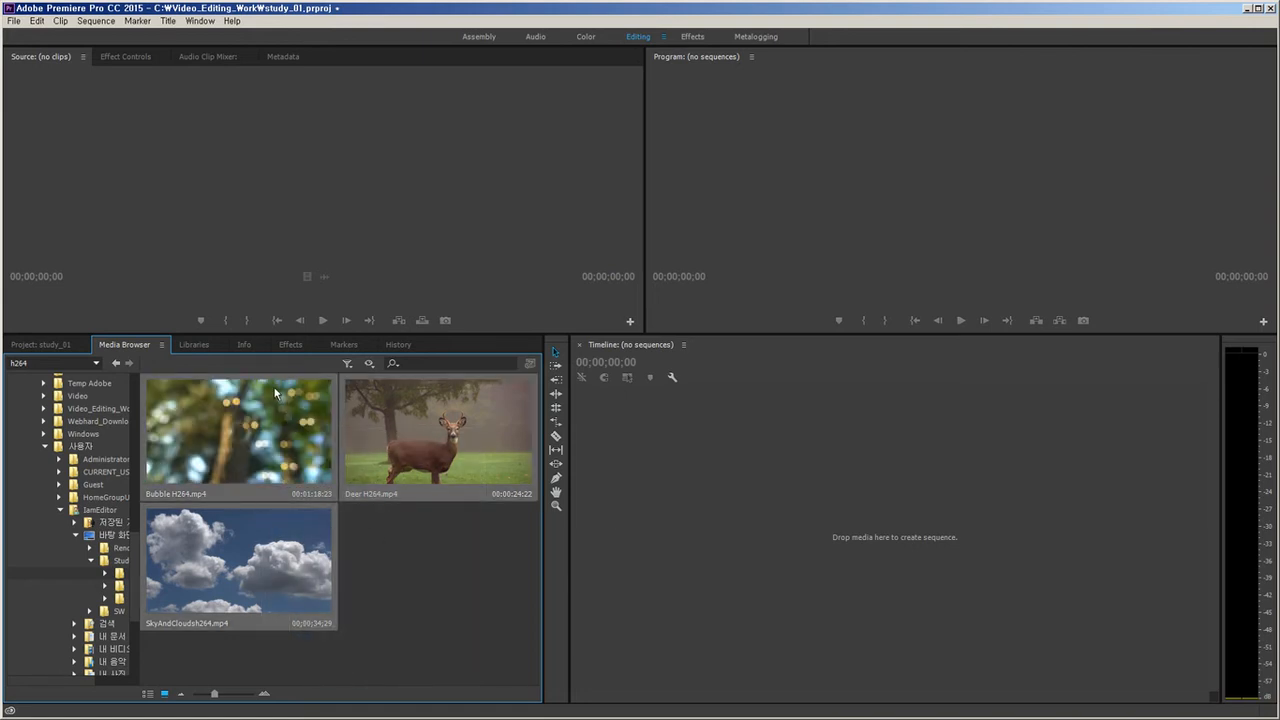
left_click(55, 346)
left_click_drag(76, 373, 186, 505)
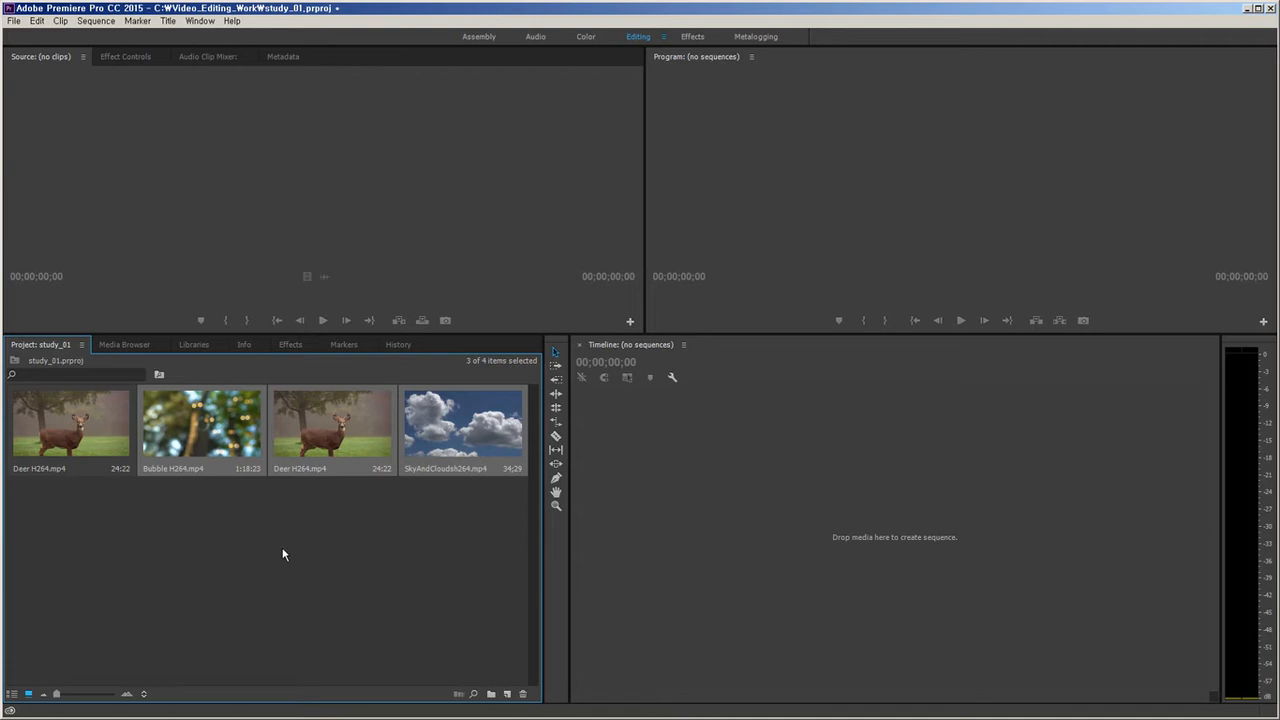
Delete all items from the project and import the three h264 clips together again from the Media Browser.
left_click_drag(451, 577, 8, 386)
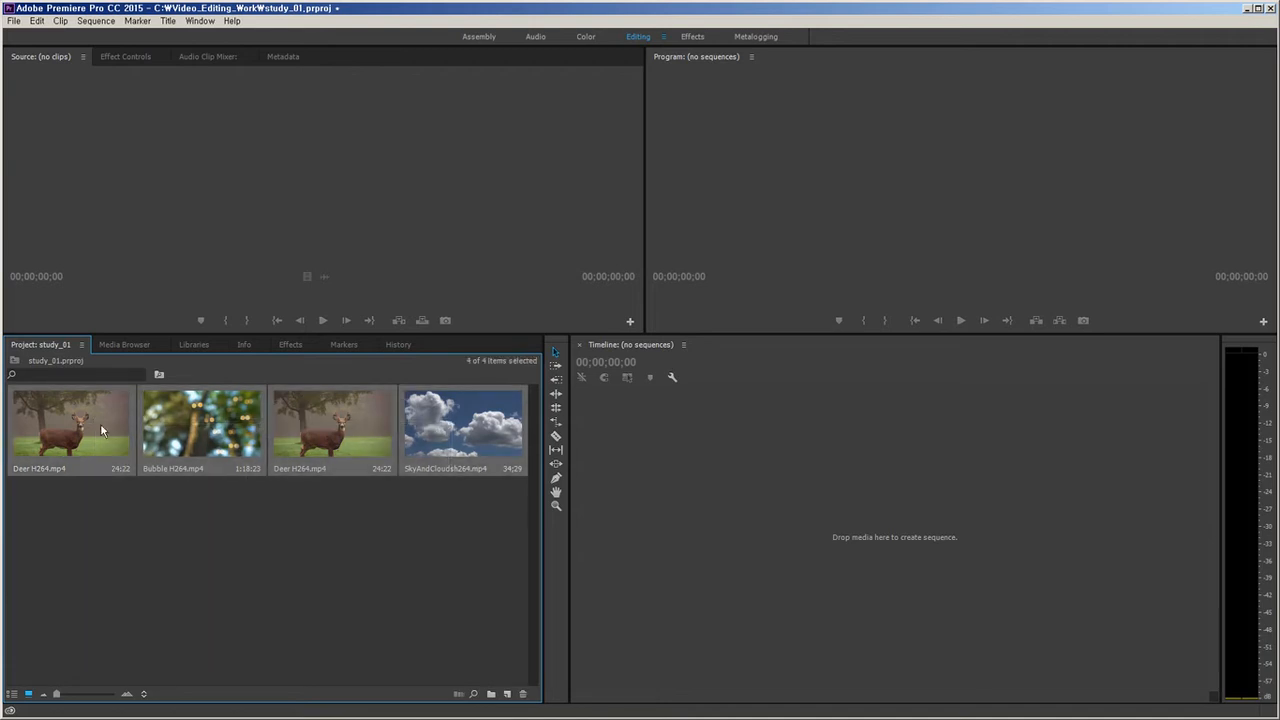
left_click(522, 693)
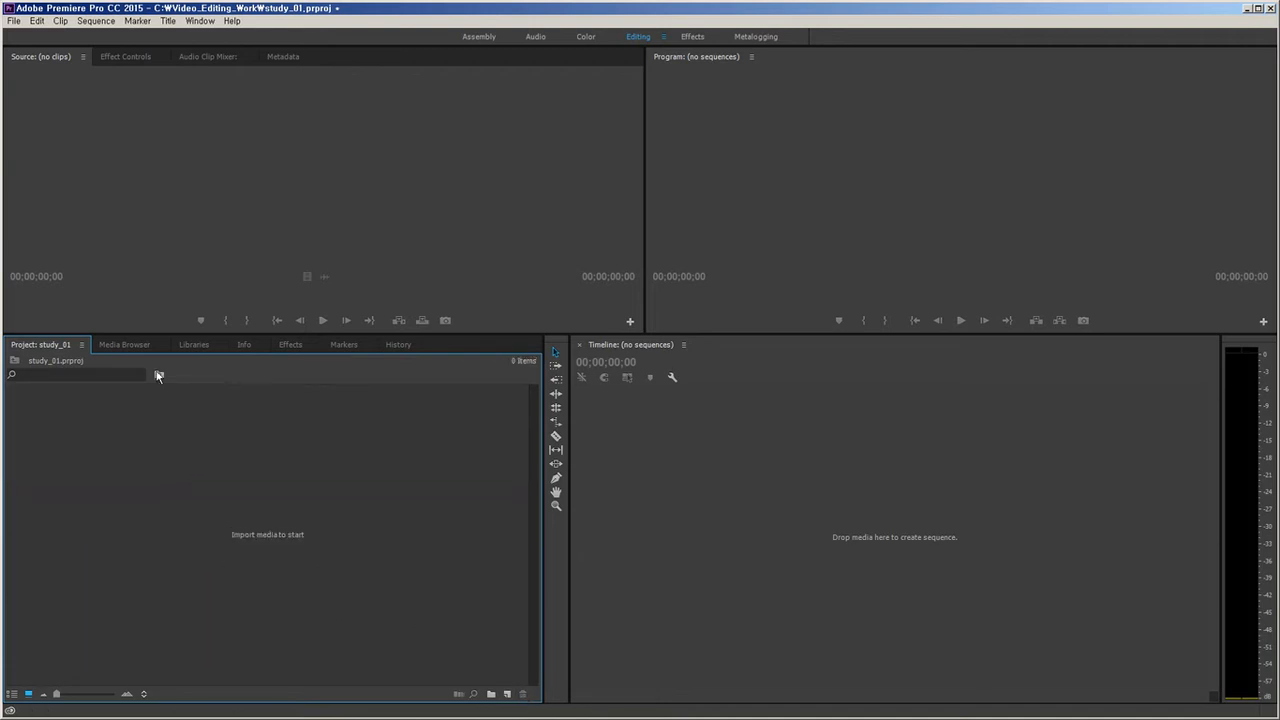
left_click(137, 346)
left_click_drag(480, 653, 254, 416)
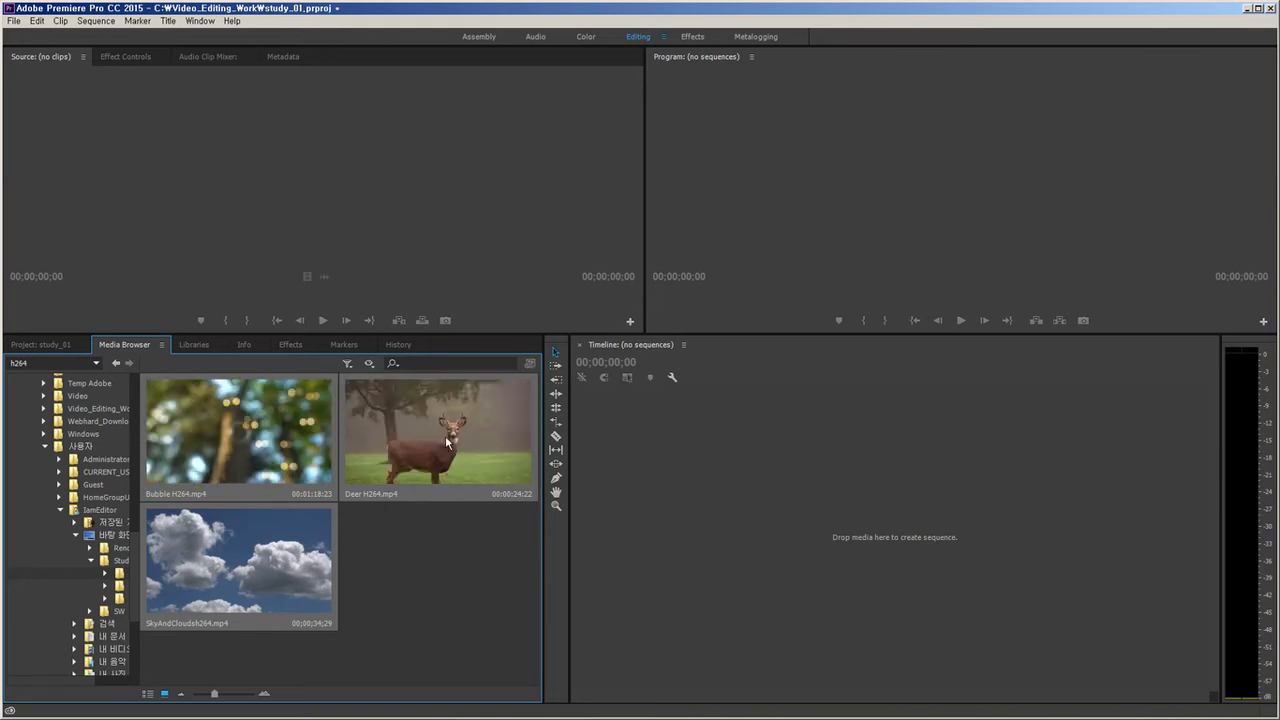
left_click(39, 346)
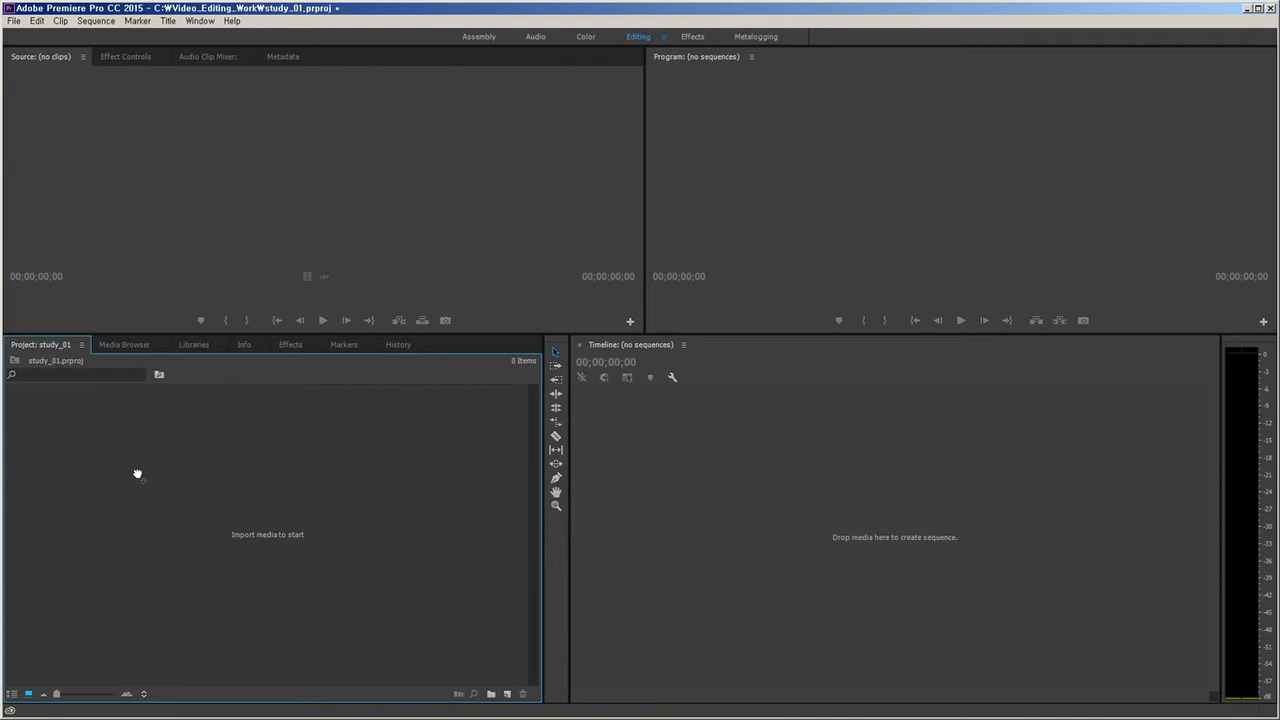
left_click_drag(137, 473, 137, 474)
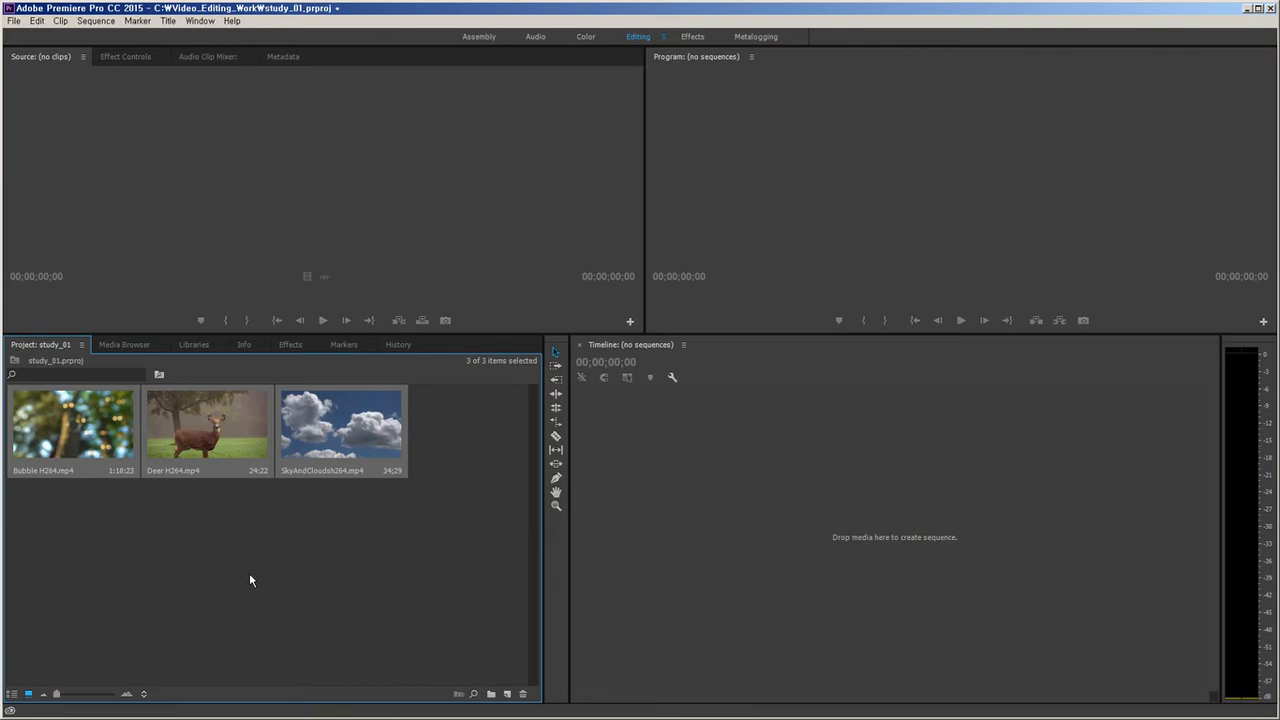
Import Vespers.mp3 into the project from the music folder of Study Videos Clips in the Media Browser.
left_click(133, 345)
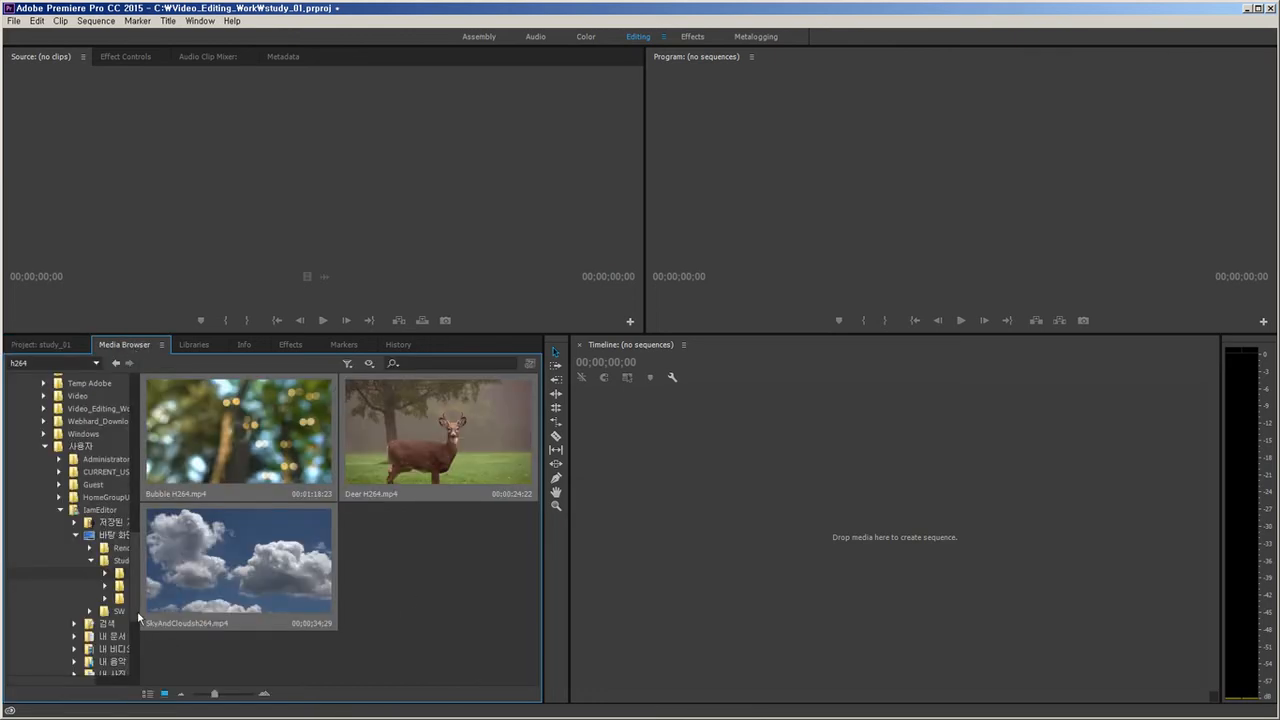
left_click_drag(140, 595, 205, 595)
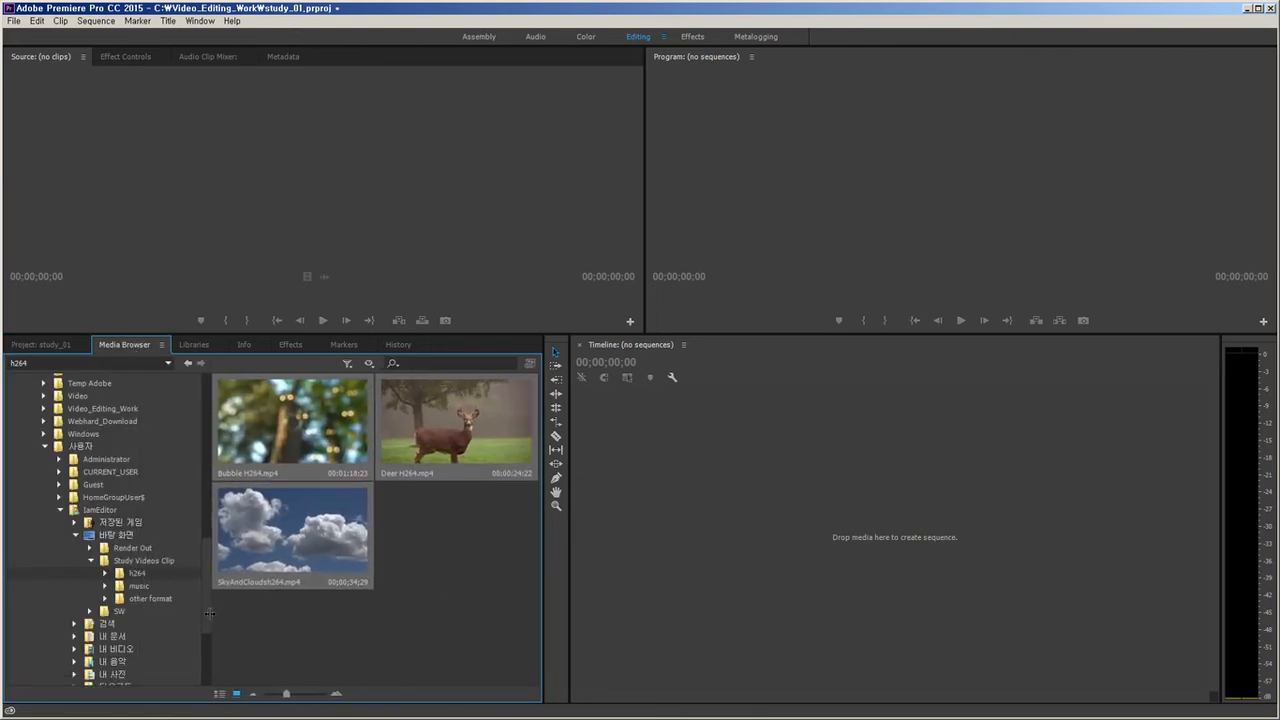
left_click(142, 588)
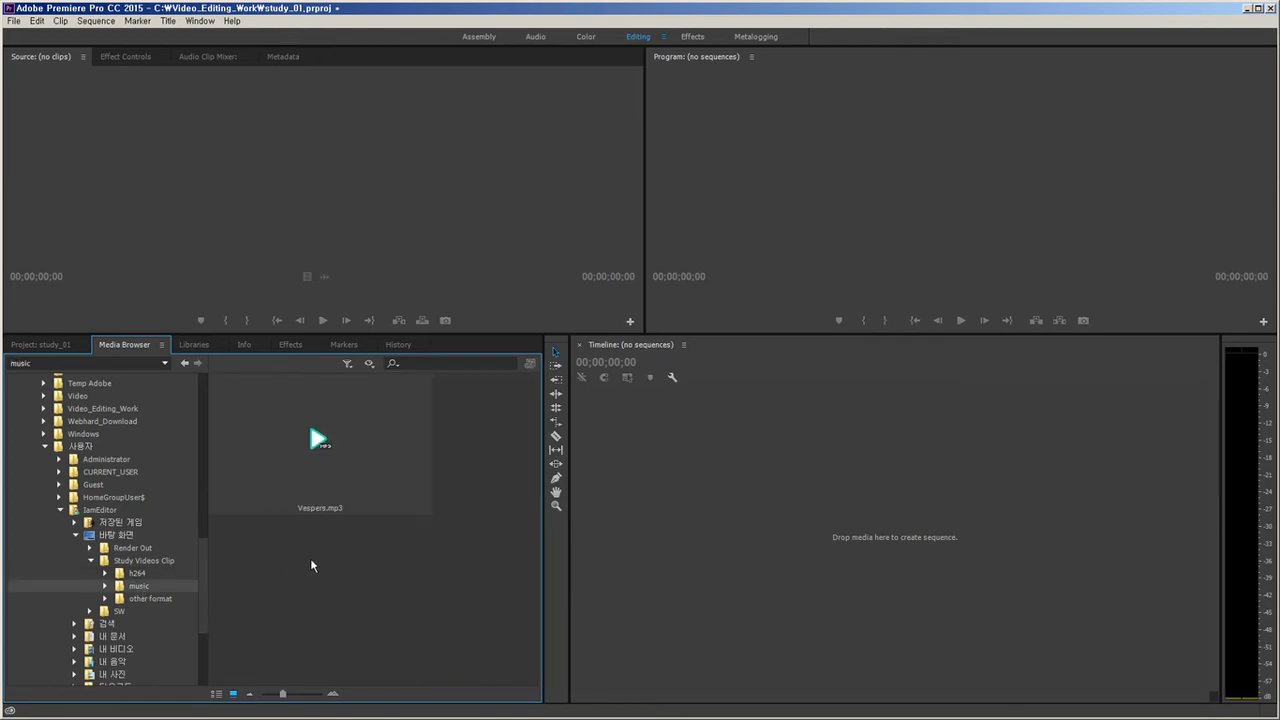
left_click(63, 345)
left_click_drag(63, 345, 189, 557)
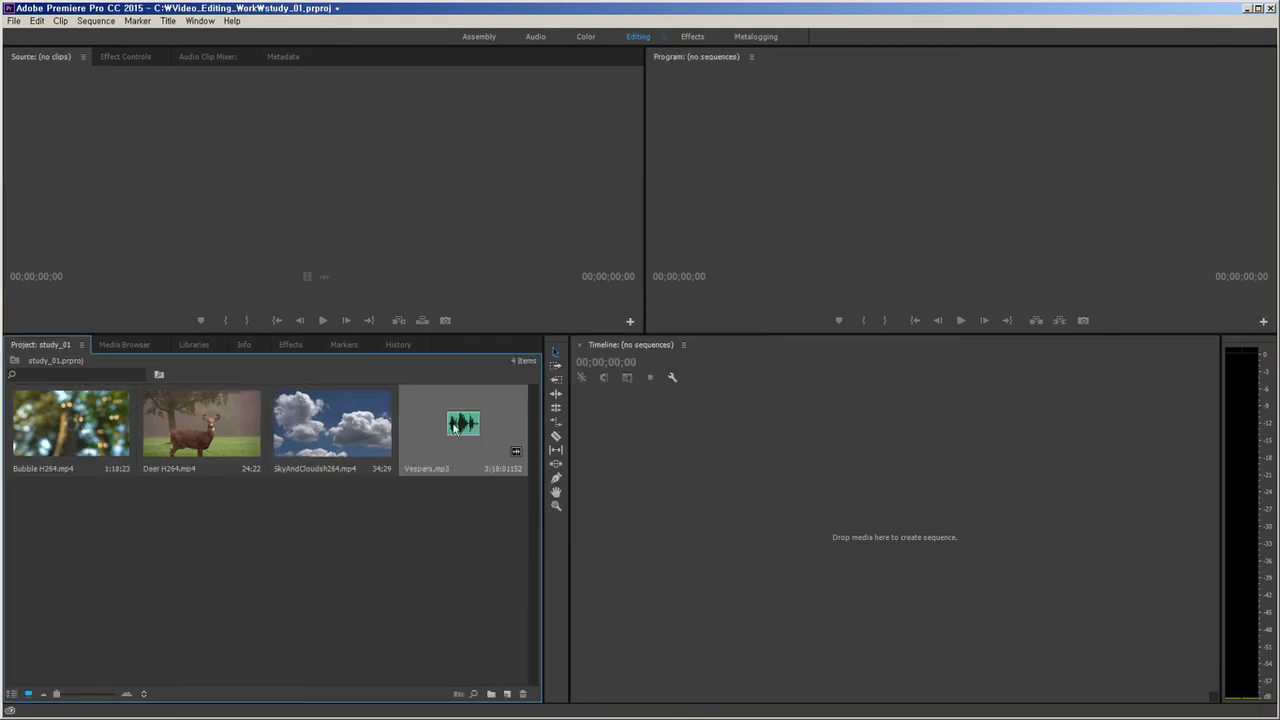
left_click(381, 538)
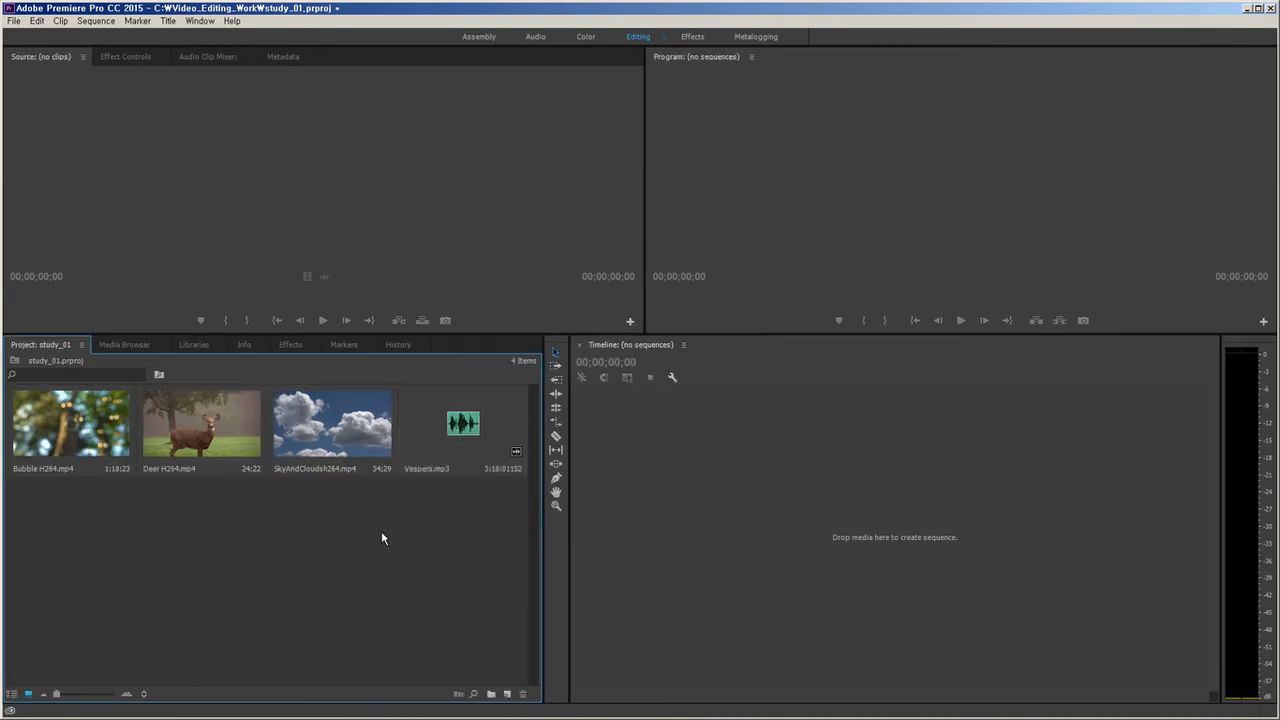
Review Vespers.mp3 in the Import dialog and in the Explorer music folder without importing it again.
double_click(334, 556)
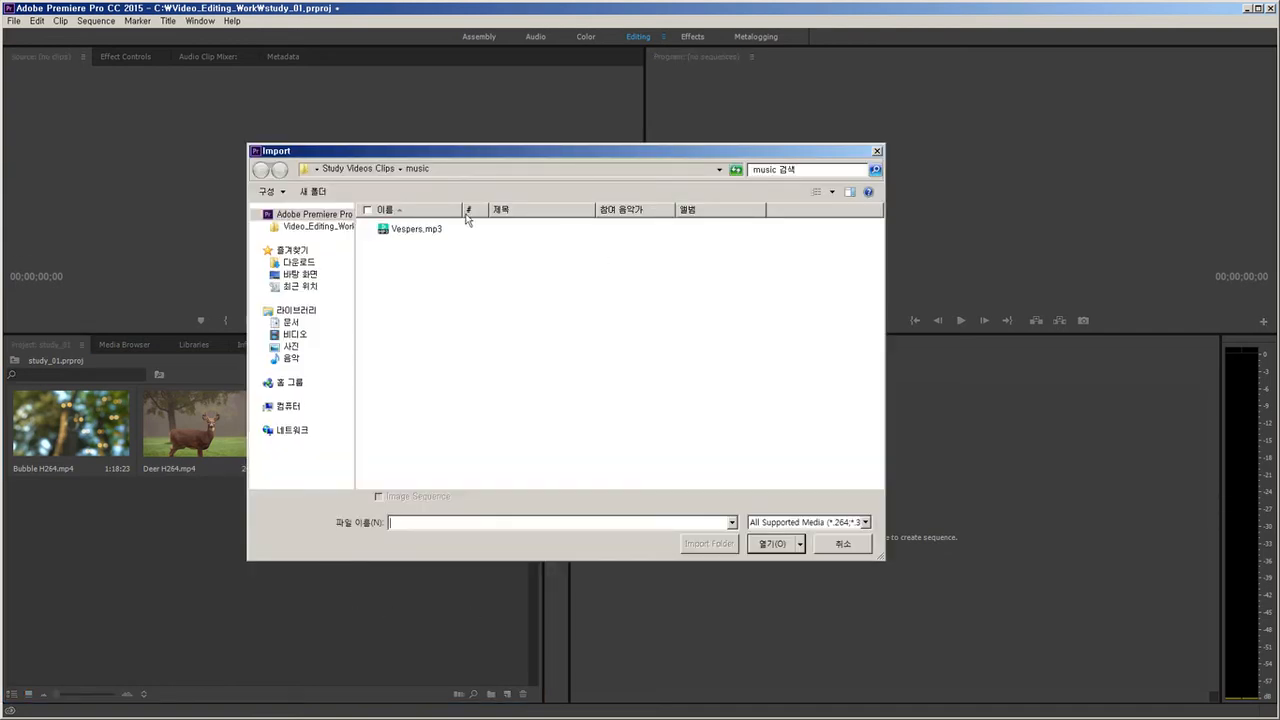
left_click(841, 546)
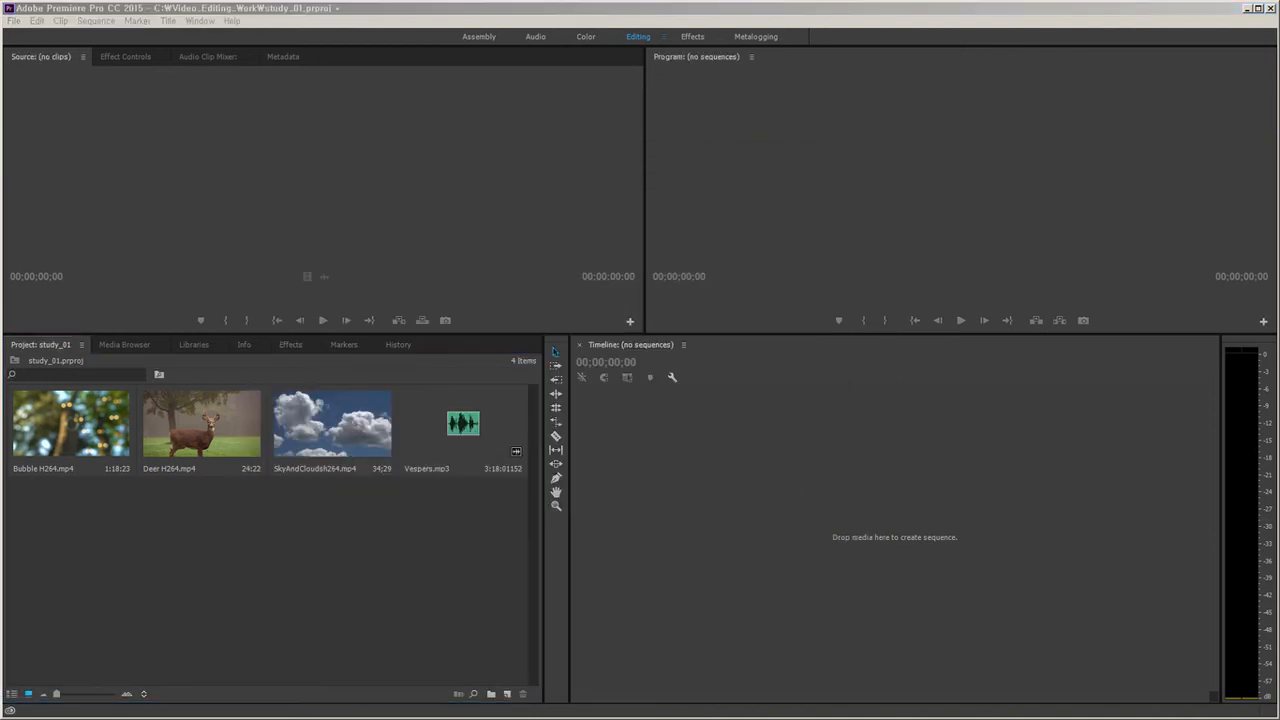
left_click(150, 718)
left_click(749, 333)
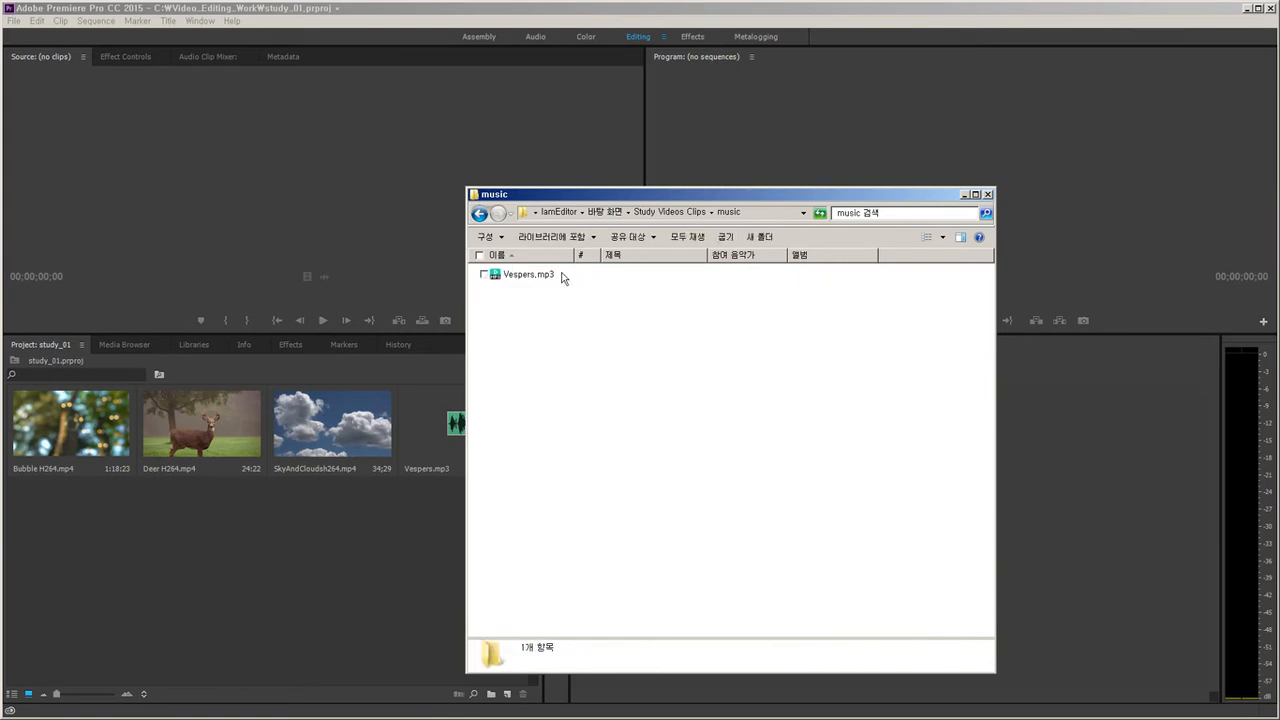
left_click_drag(528, 275, 734, 456)
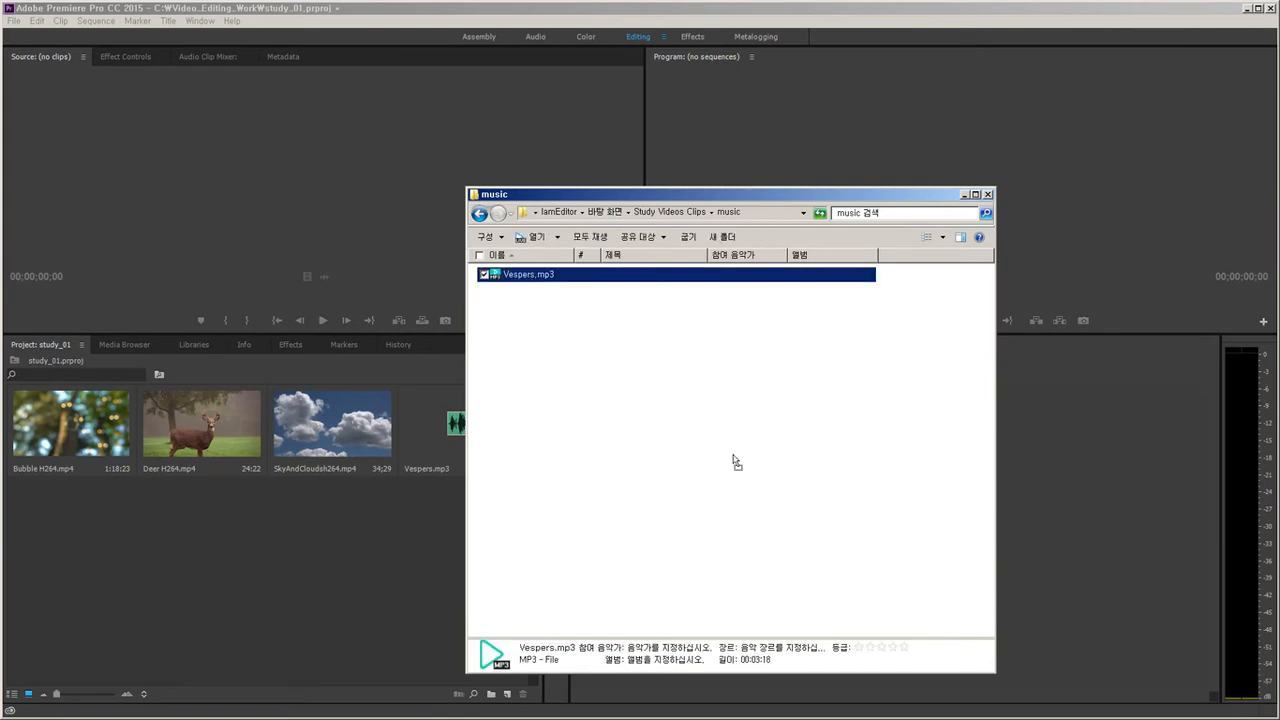
left_click(257, 520)
Review the three clips of the h264 folder in the Media Browser without importing them again.
left_click(144, 344)
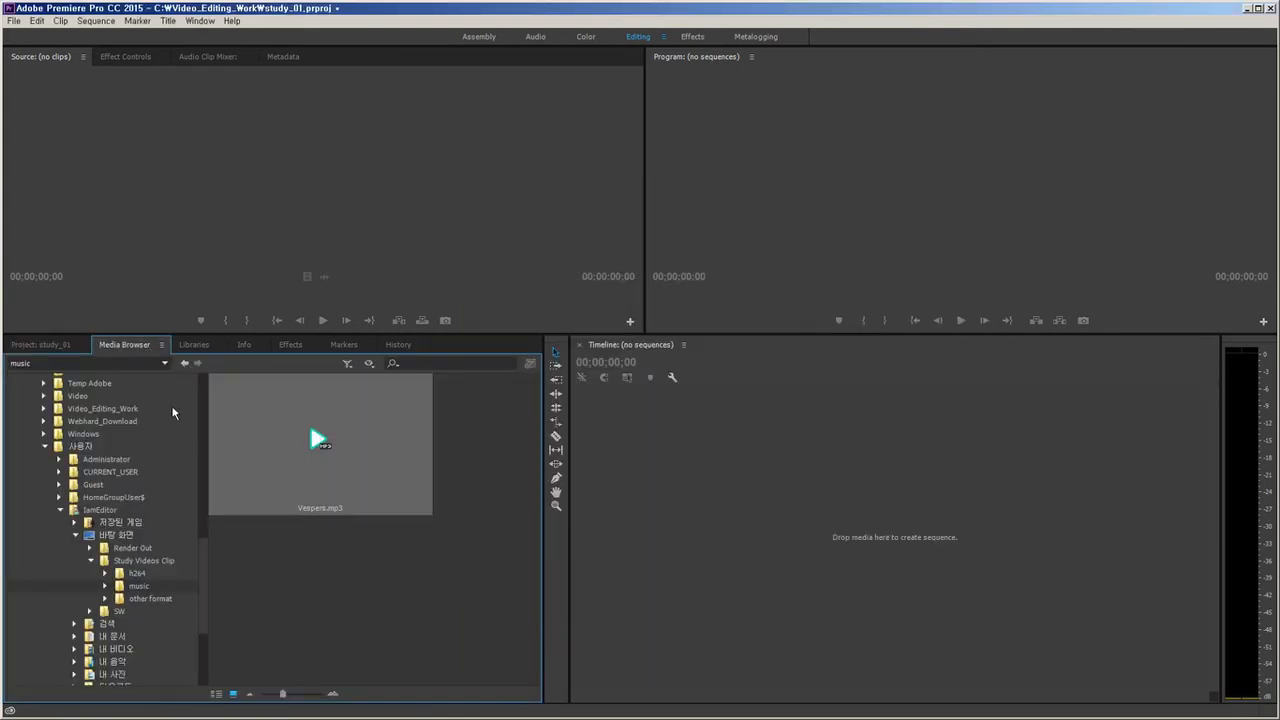
left_click(137, 573)
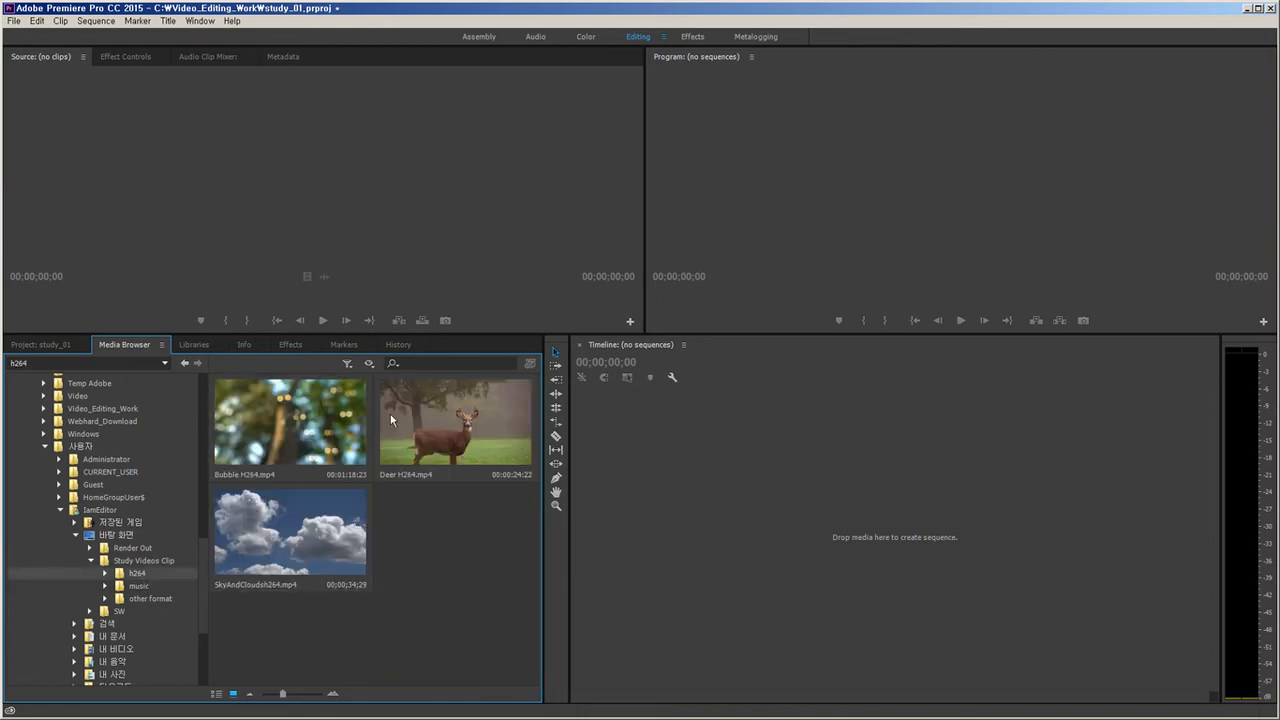
left_click_drag(484, 636, 296, 398)
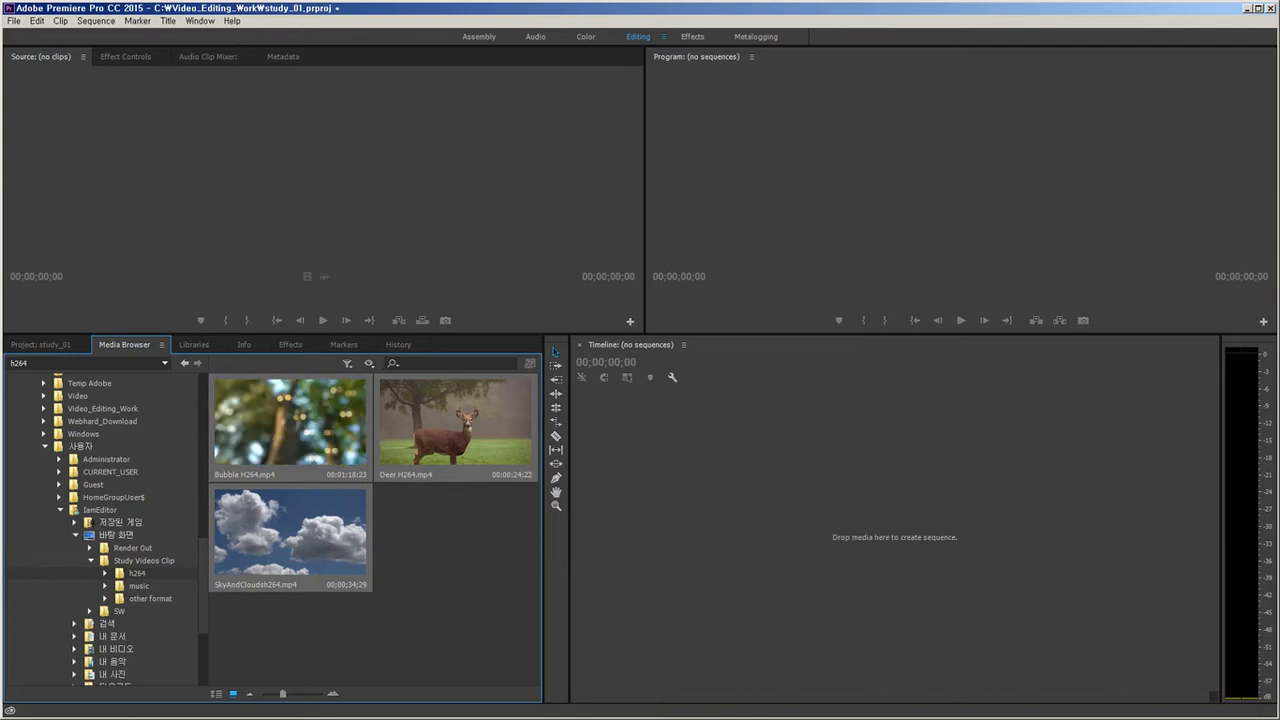
left_click(517, 565)
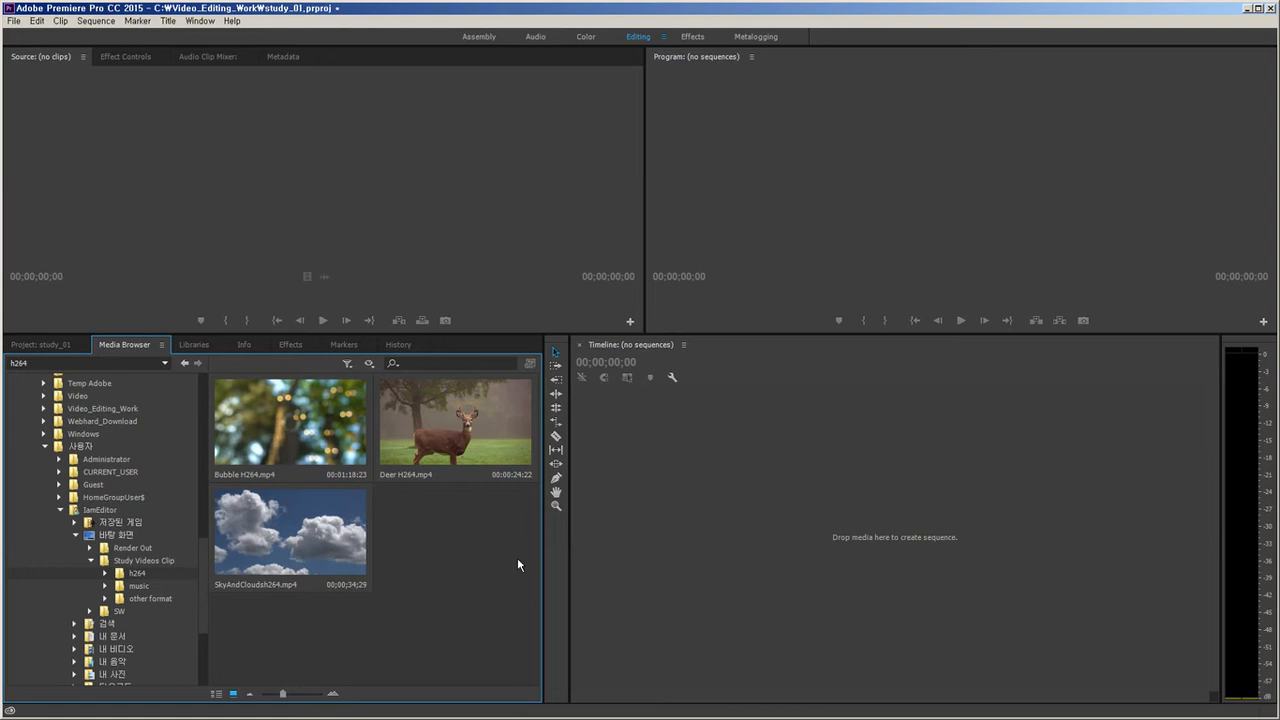
Compare the four project items with the study_01.prproj file in the Video_Editing_Work folder in Explorer.
left_click(55, 345)
left_click_drag(457, 522, 30, 430)
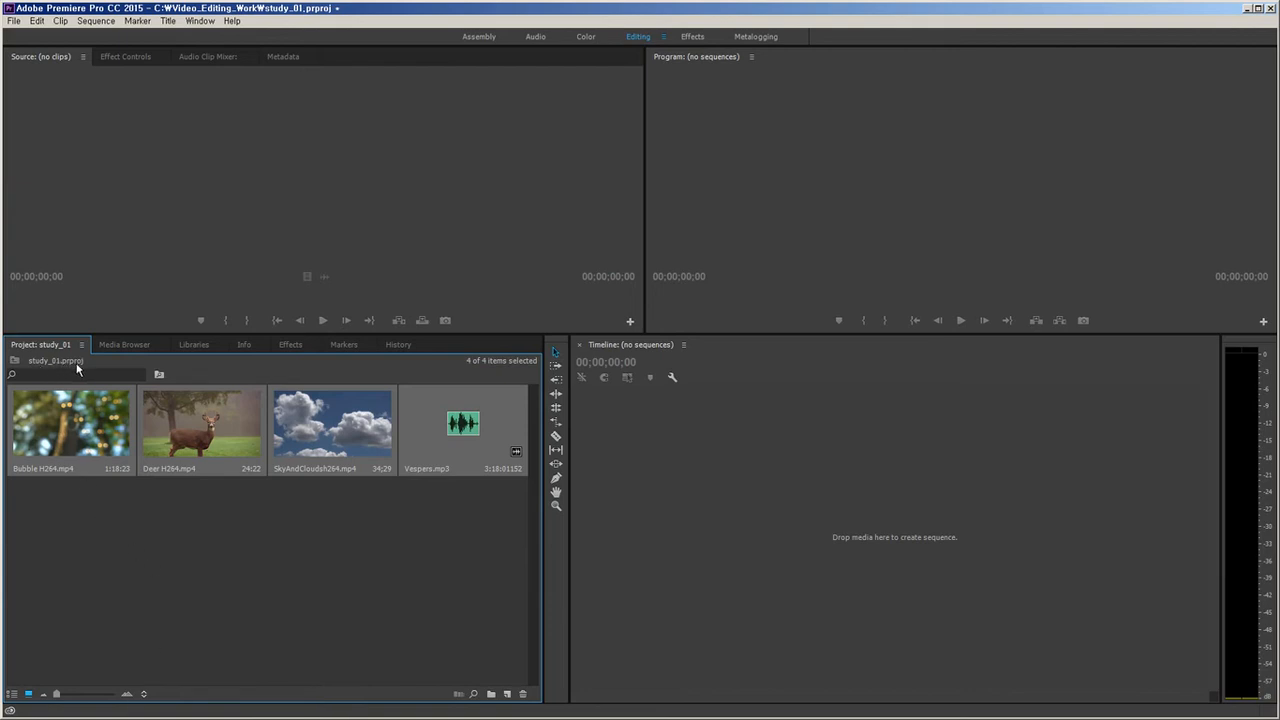
left_click(92, 718)
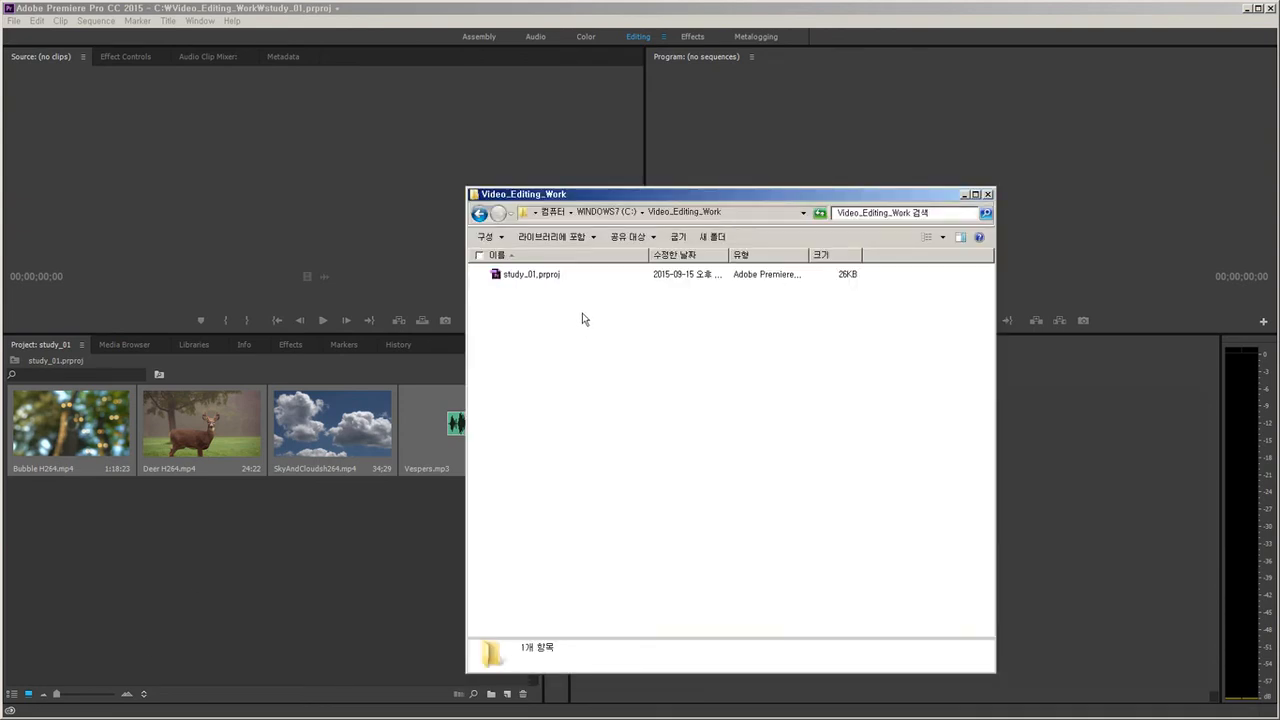
left_click_drag(570, 314, 543, 277)
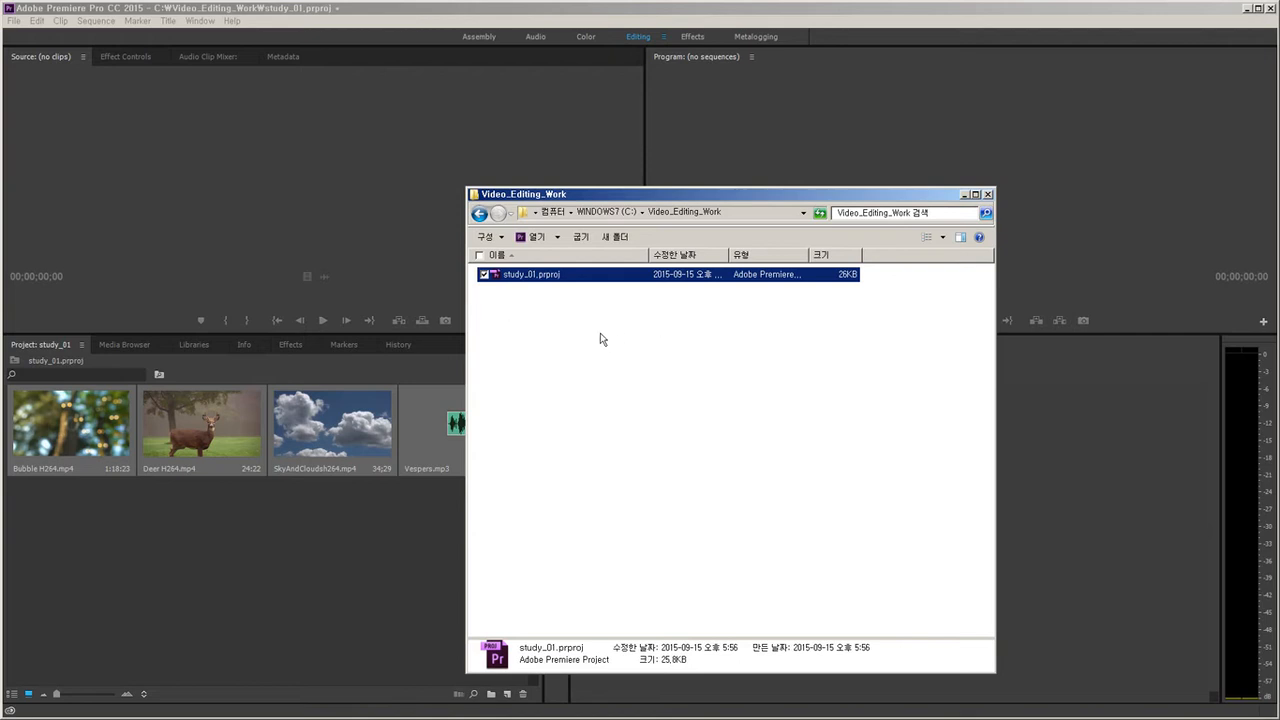
left_click(411, 552)
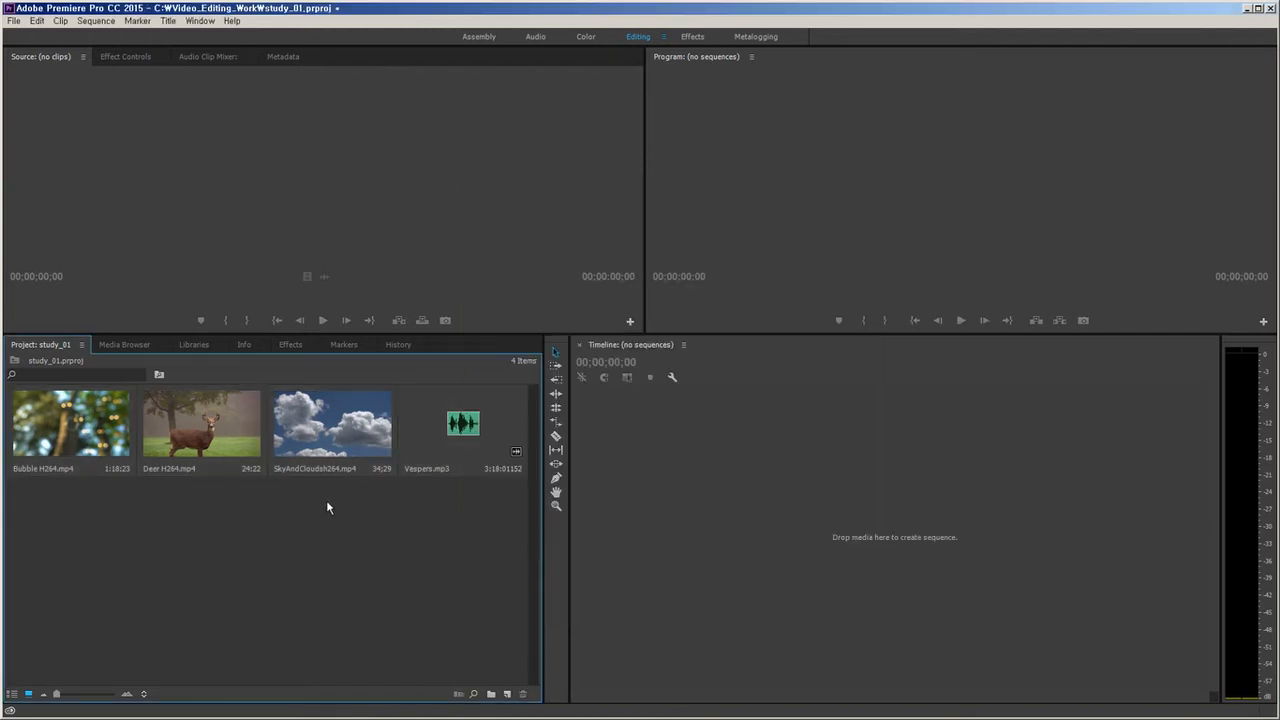
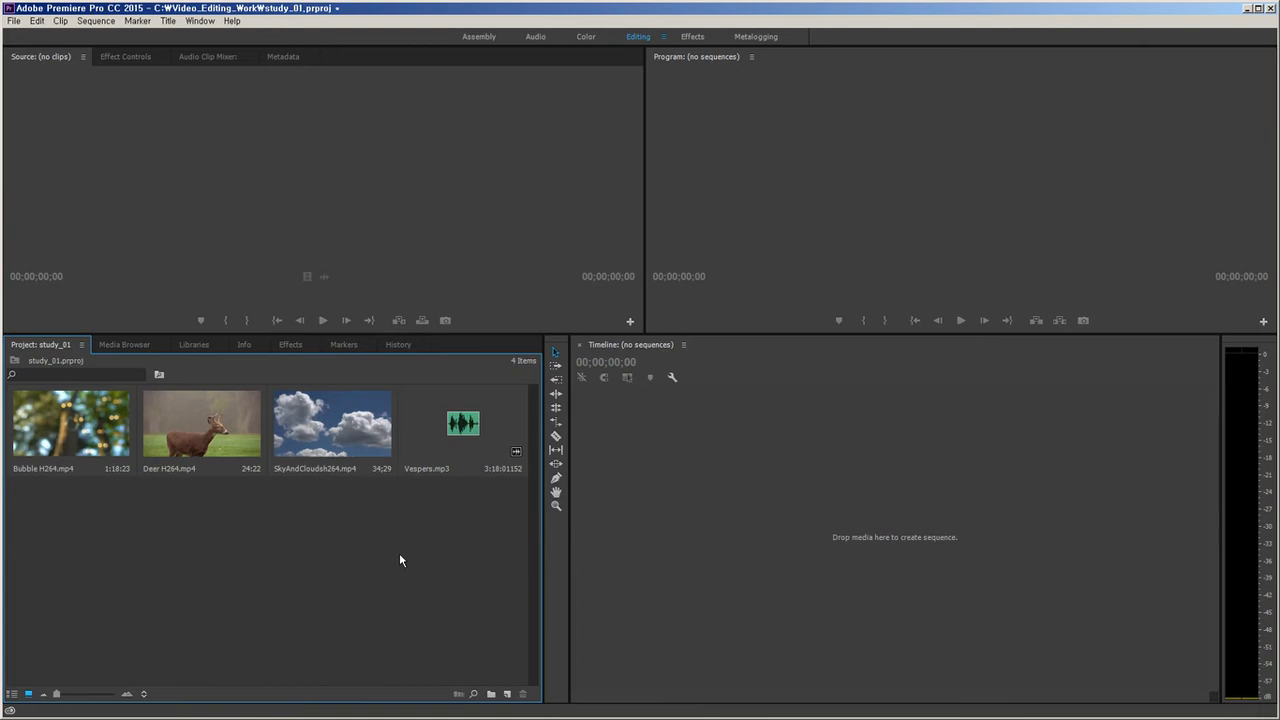
Examine the Project Manager options for collecting files and copying them to a new location, leaving them unapplied.
left_click(14, 20)
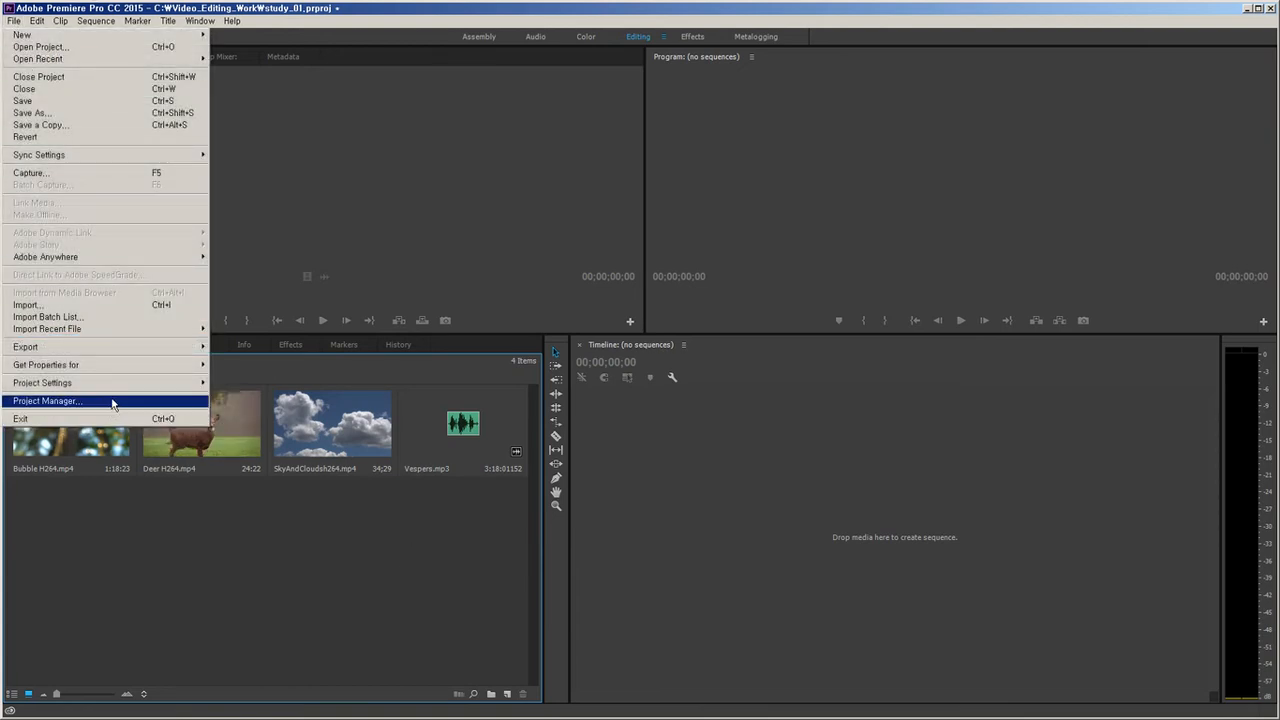
left_click(60, 401)
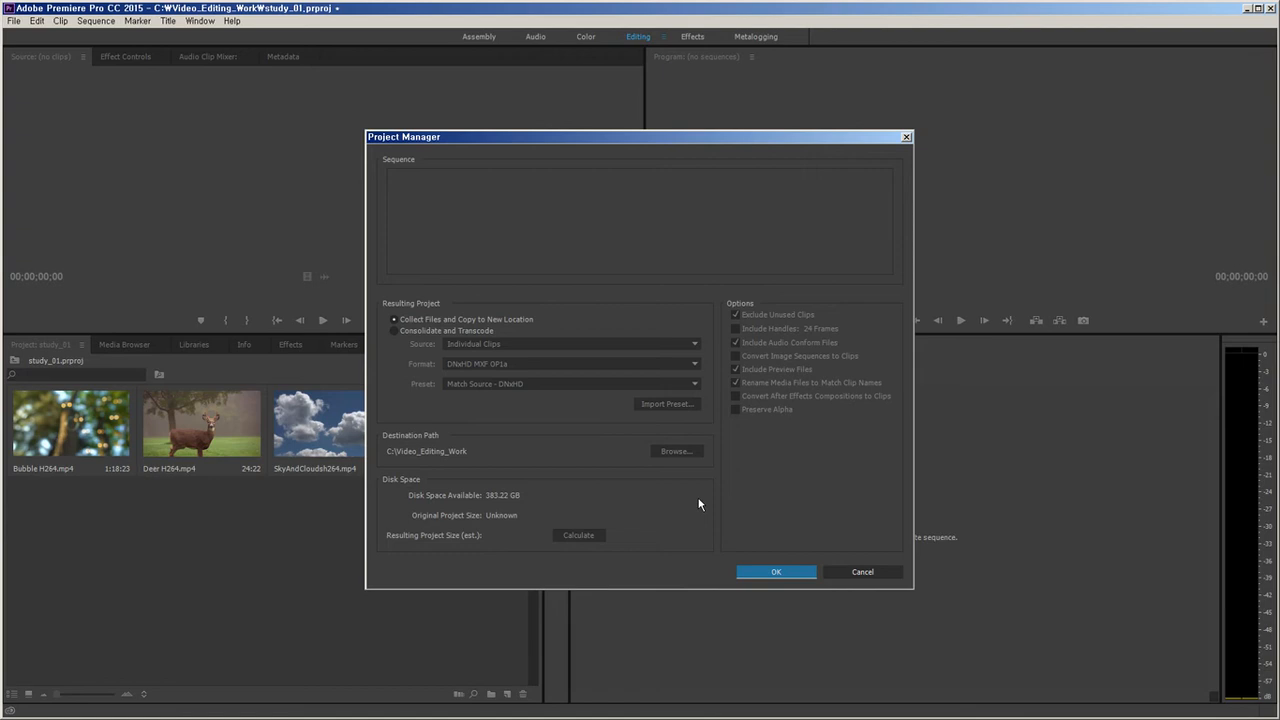
left_click(886, 574)
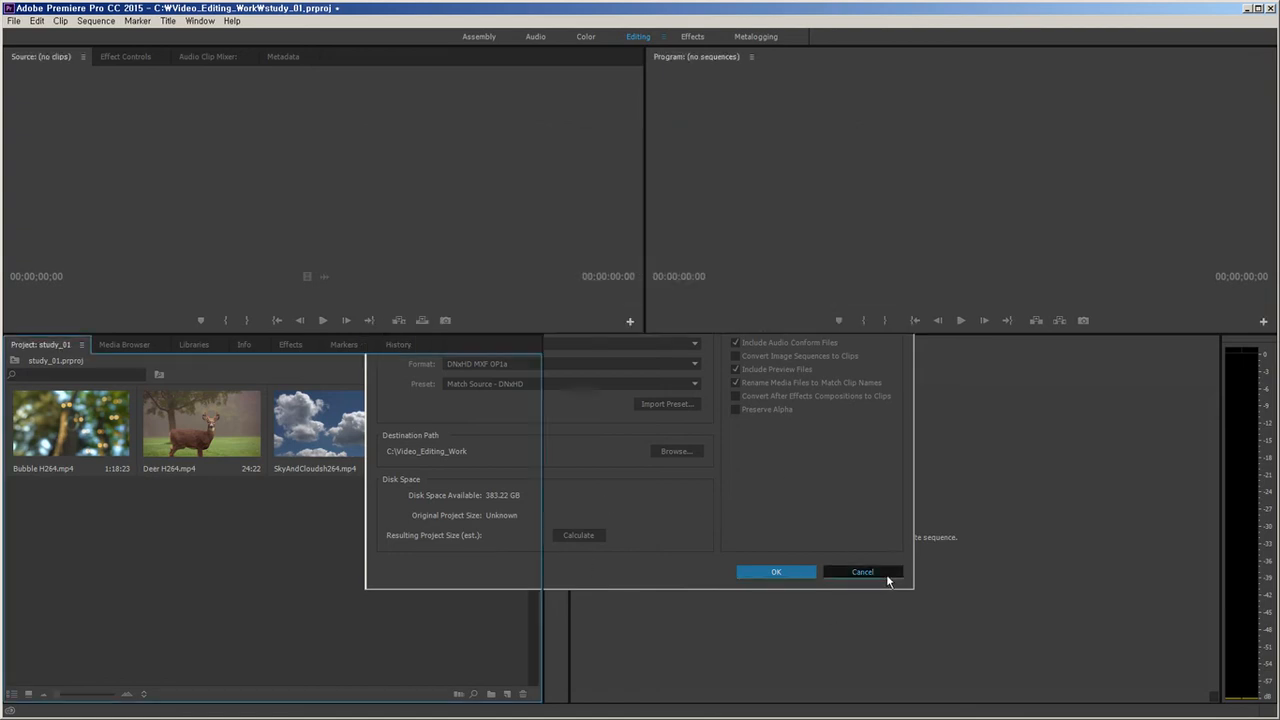
Select all four project items and check whether their media files are stored in the Video_Editing_Work folder.
left_click_drag(497, 577, 60, 420)
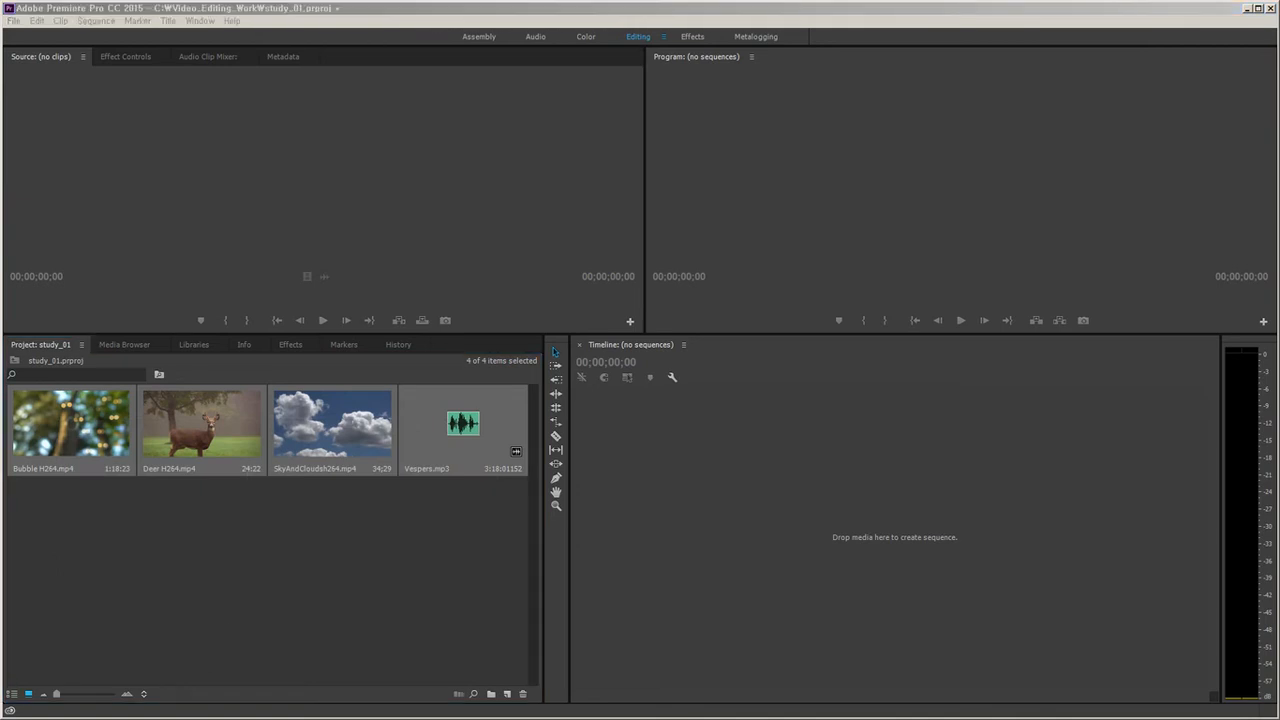
left_click(600, 376)
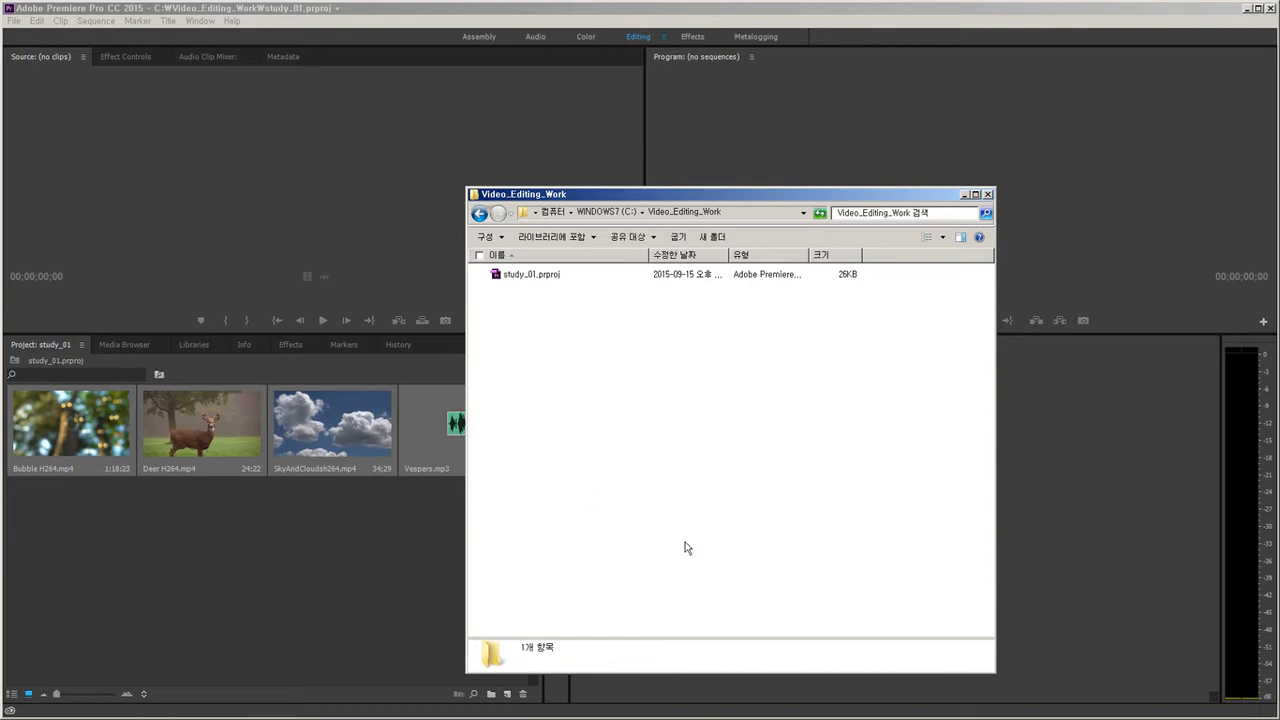
left_click(305, 609)
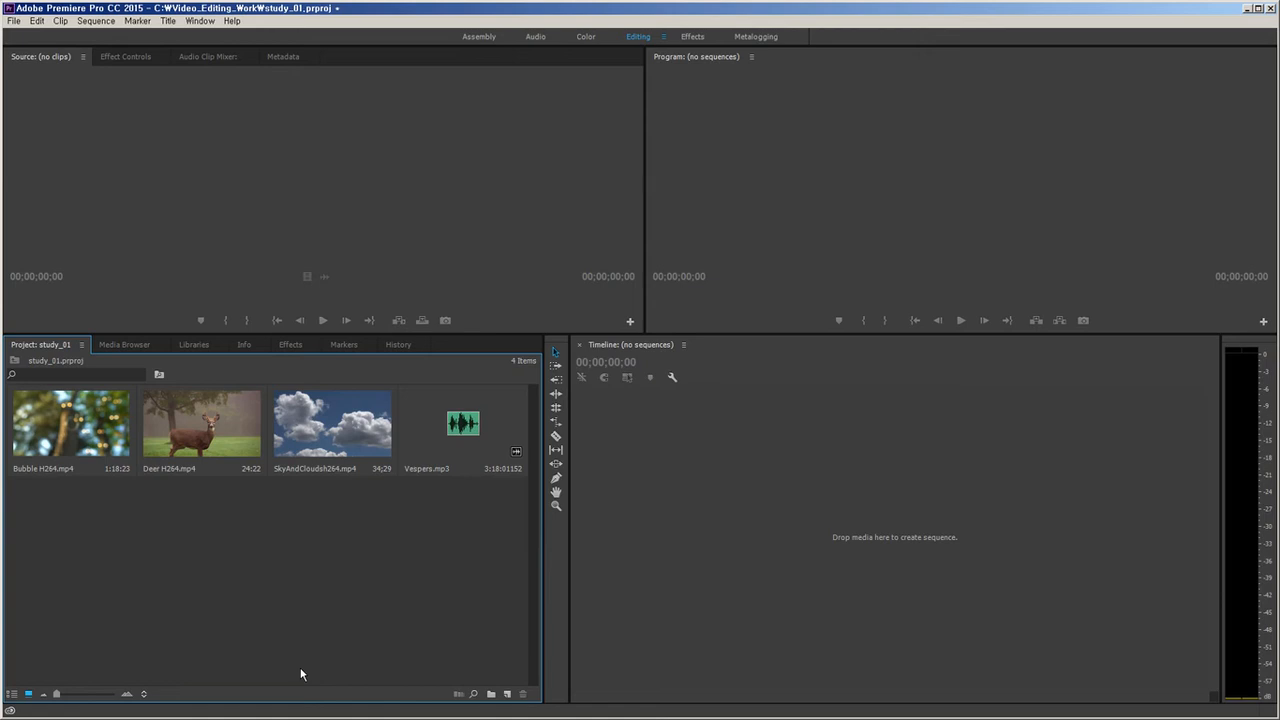
Examine the properties of SkyAndCloudsh264.mp4, highlighting its source file path.
left_click(332, 448)
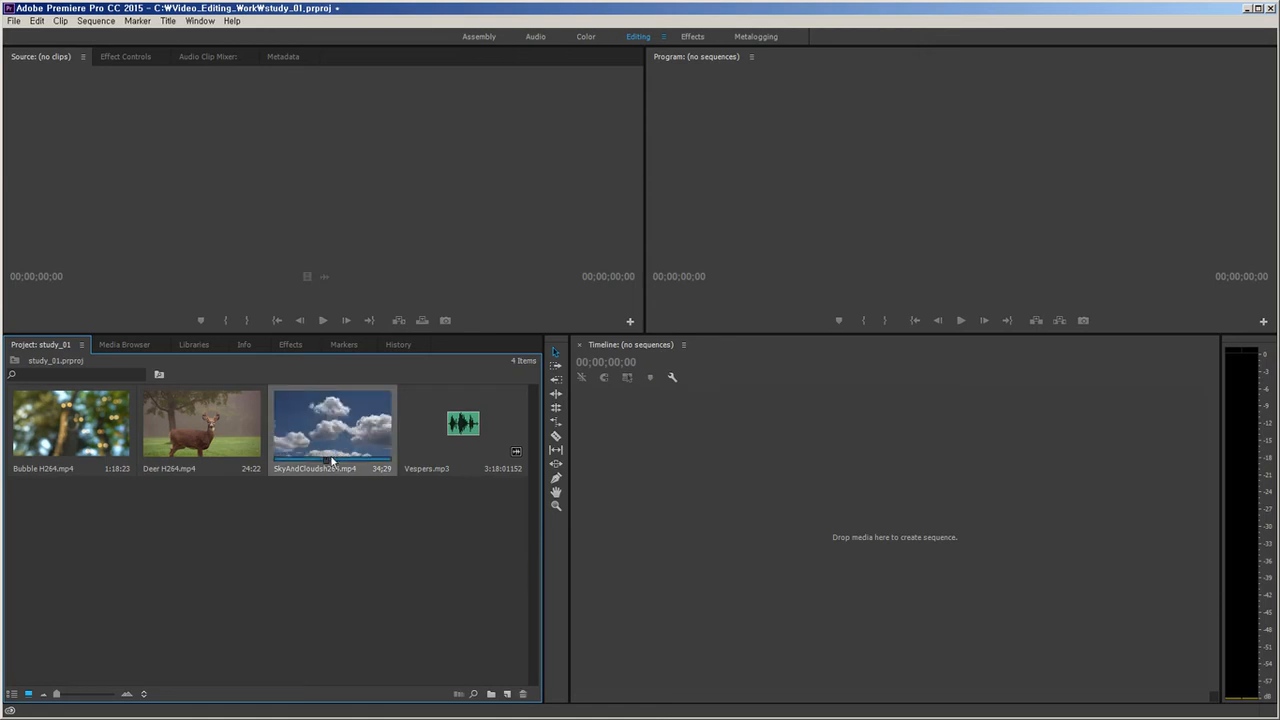
right_click(348, 427)
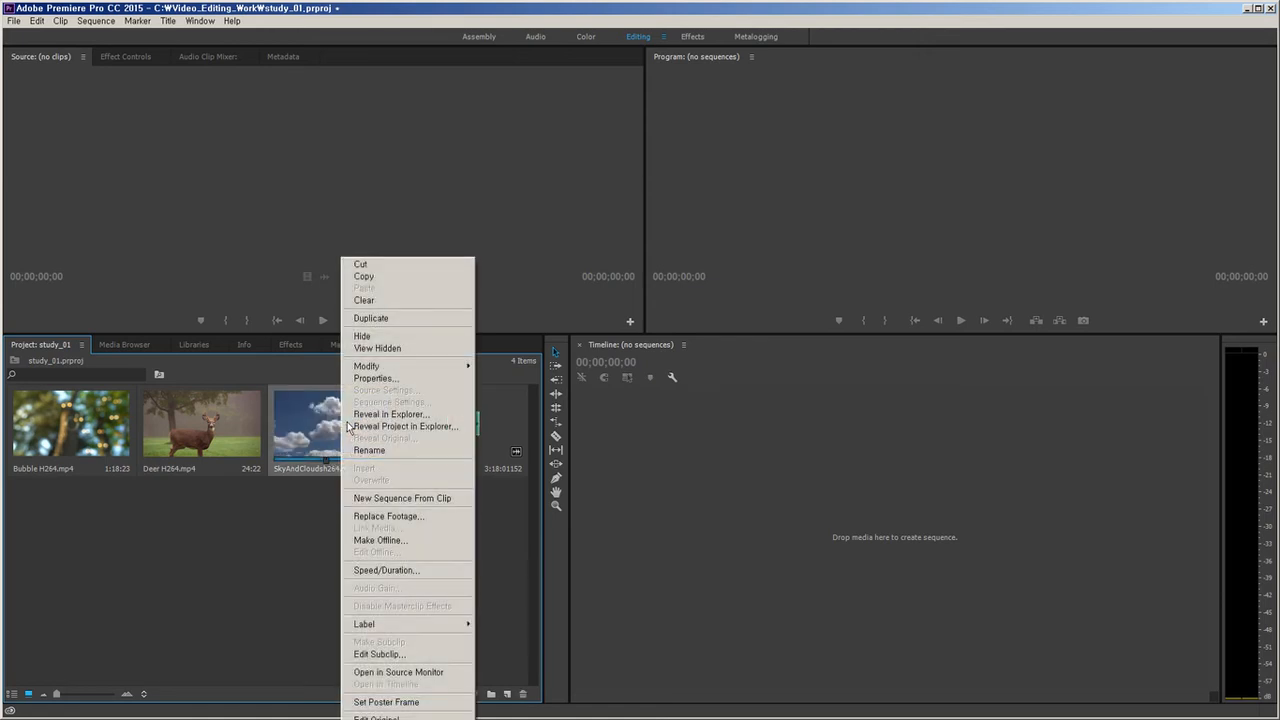
left_click(400, 381)
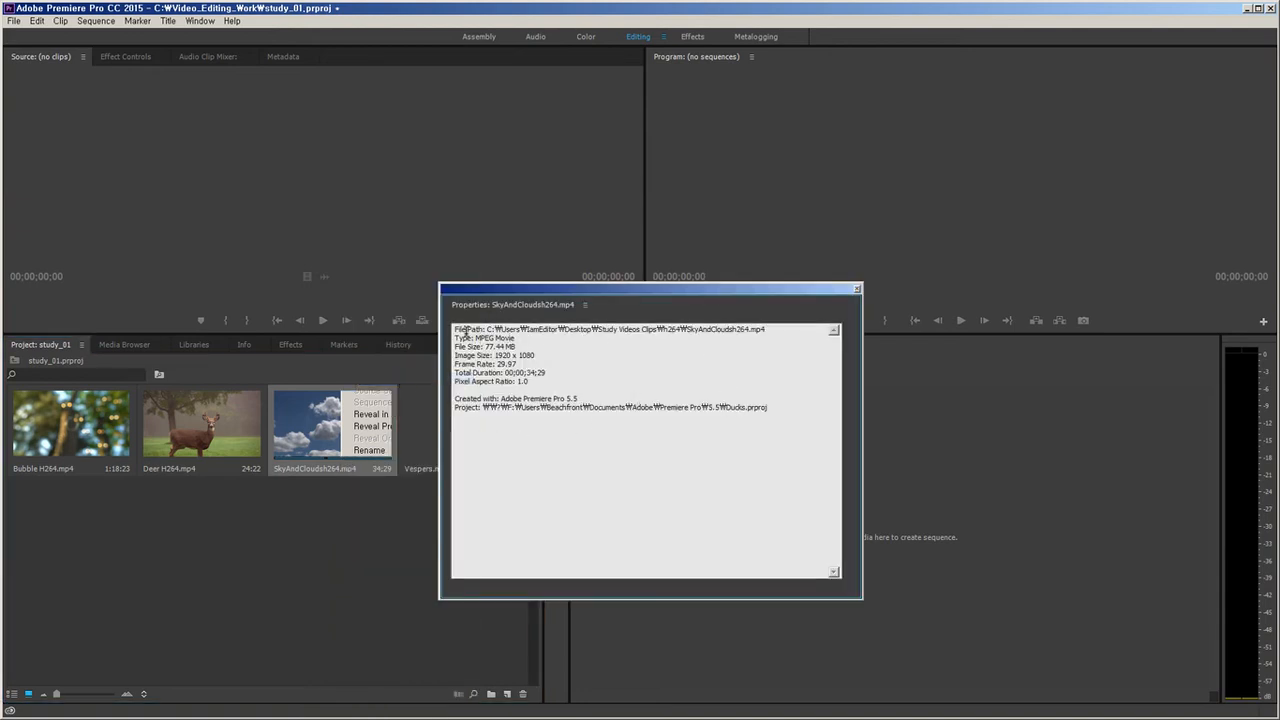
left_click_drag(488, 329, 772, 329)
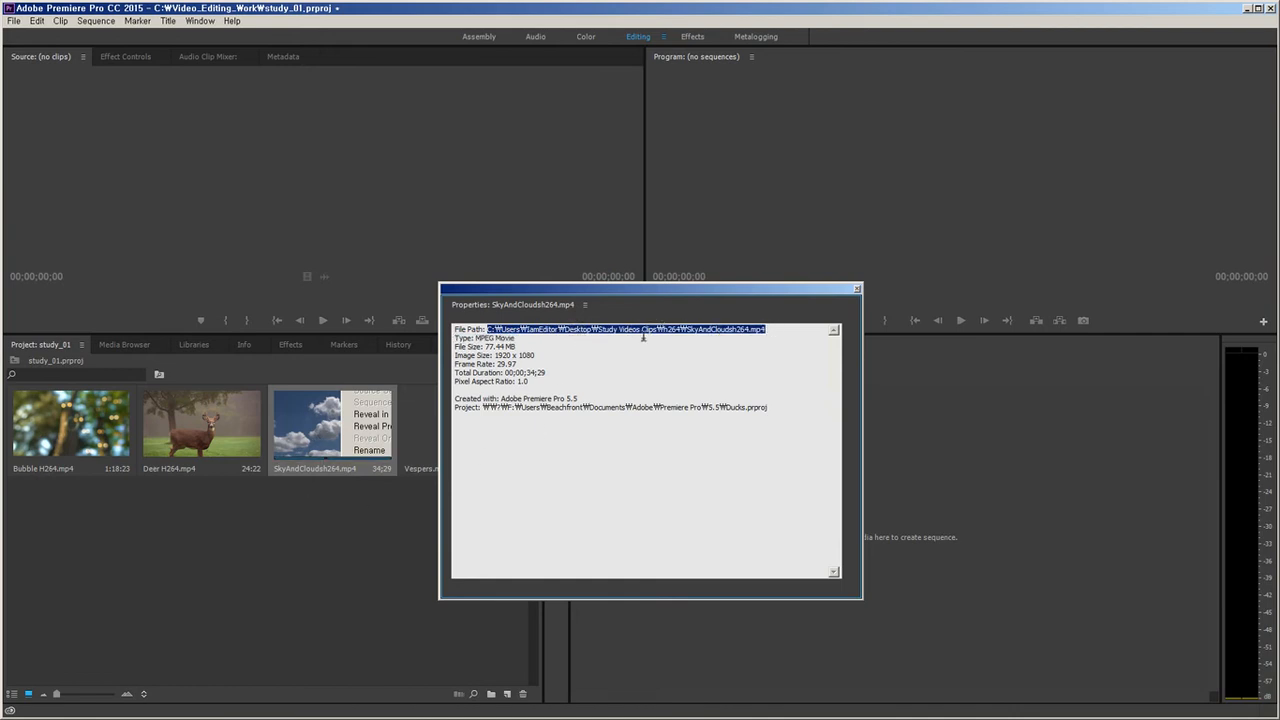
left_click(856, 289)
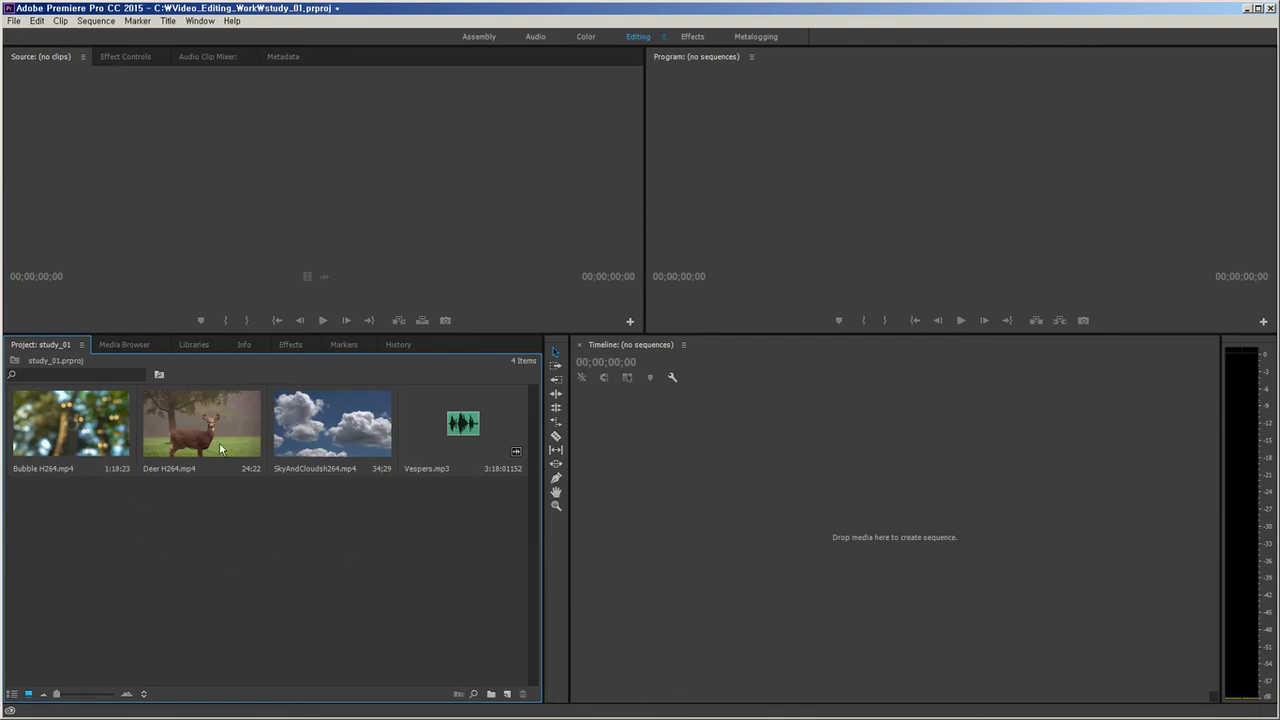
Show the project's items in list view.
left_click(12, 697)
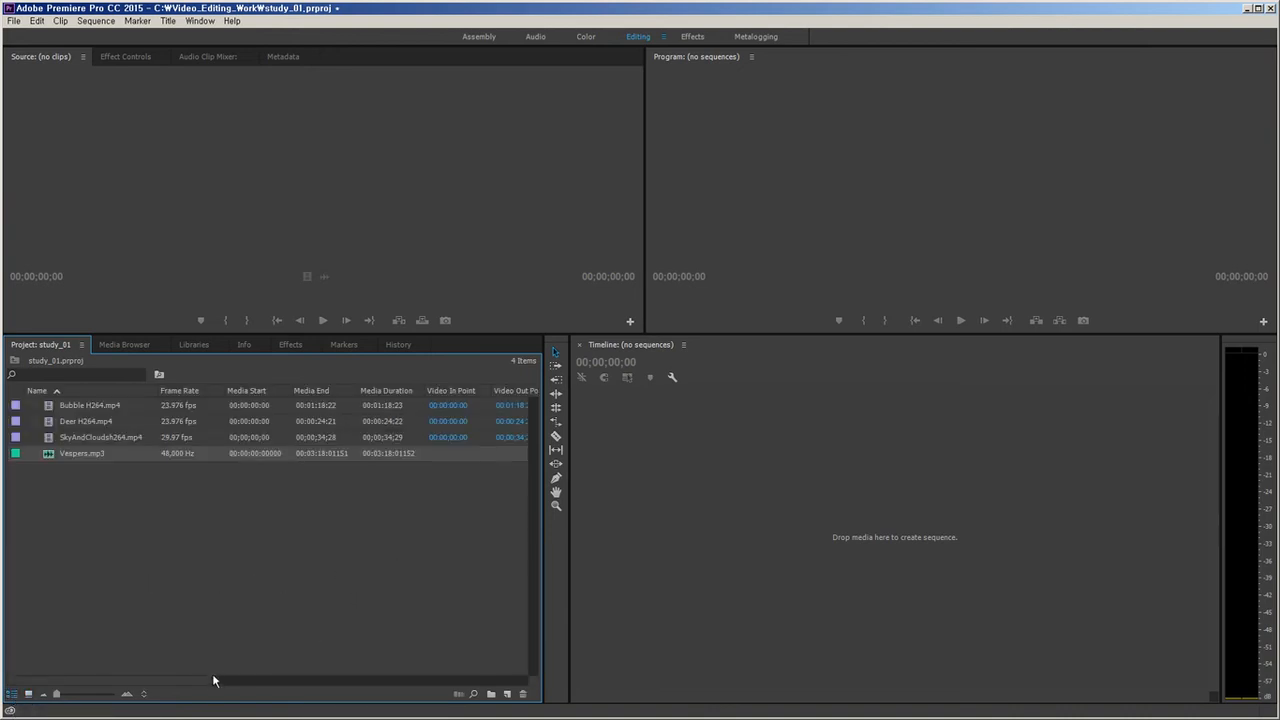
Search the metadata display options for "path" and add the File Path property as a column in the project list.
left_click_drag(200, 680, 520, 688)
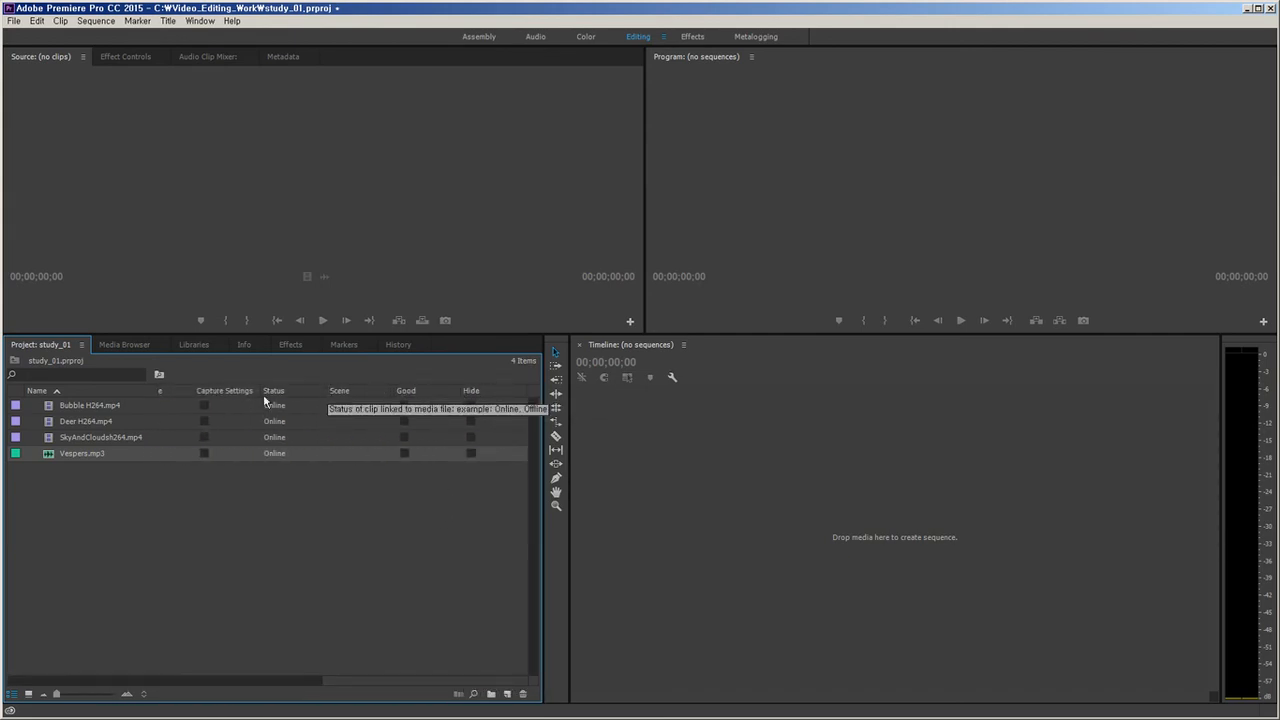
left_click_drag(360, 684, 491, 691)
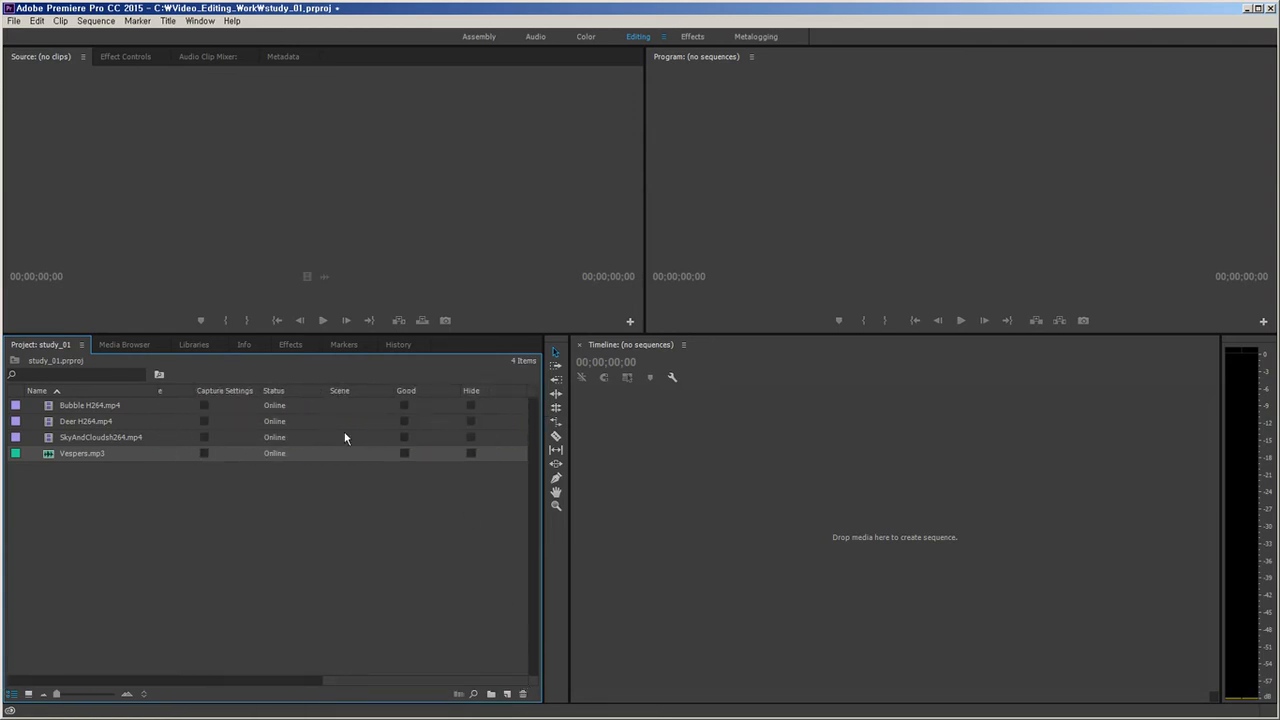
left_click_drag(338, 687, 22, 688)
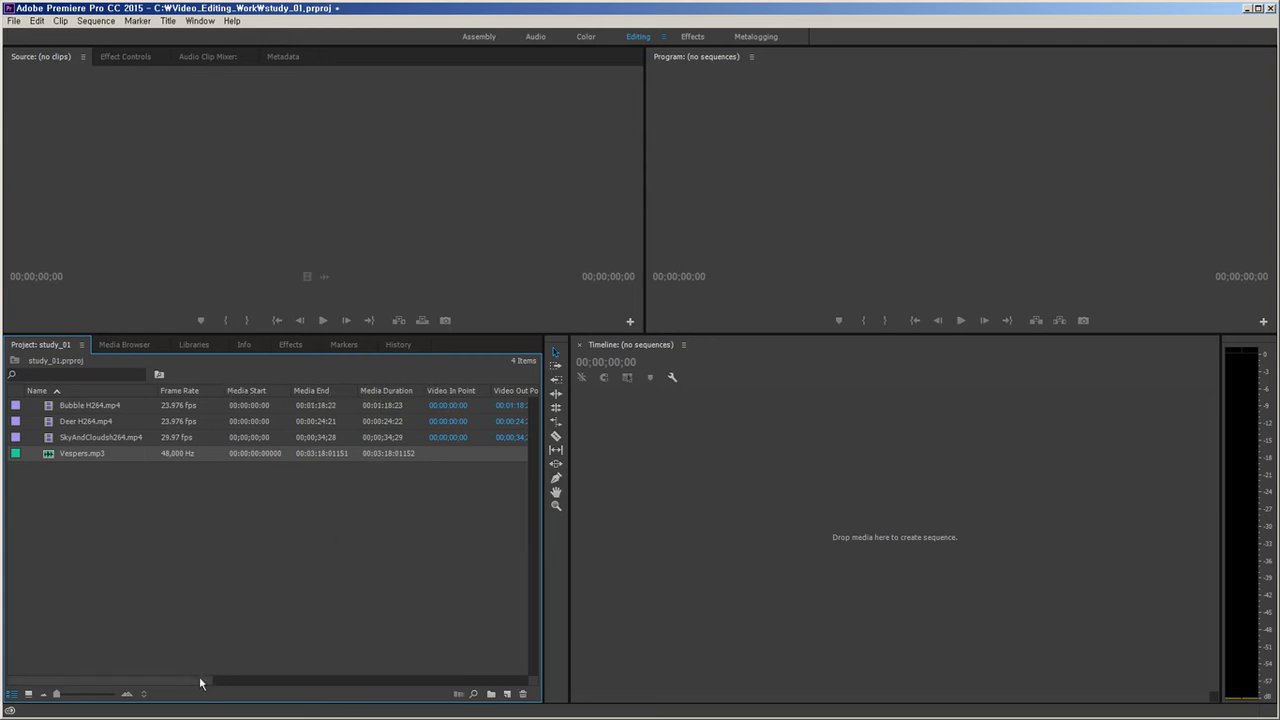
left_click_drag(200, 677, 481, 649)
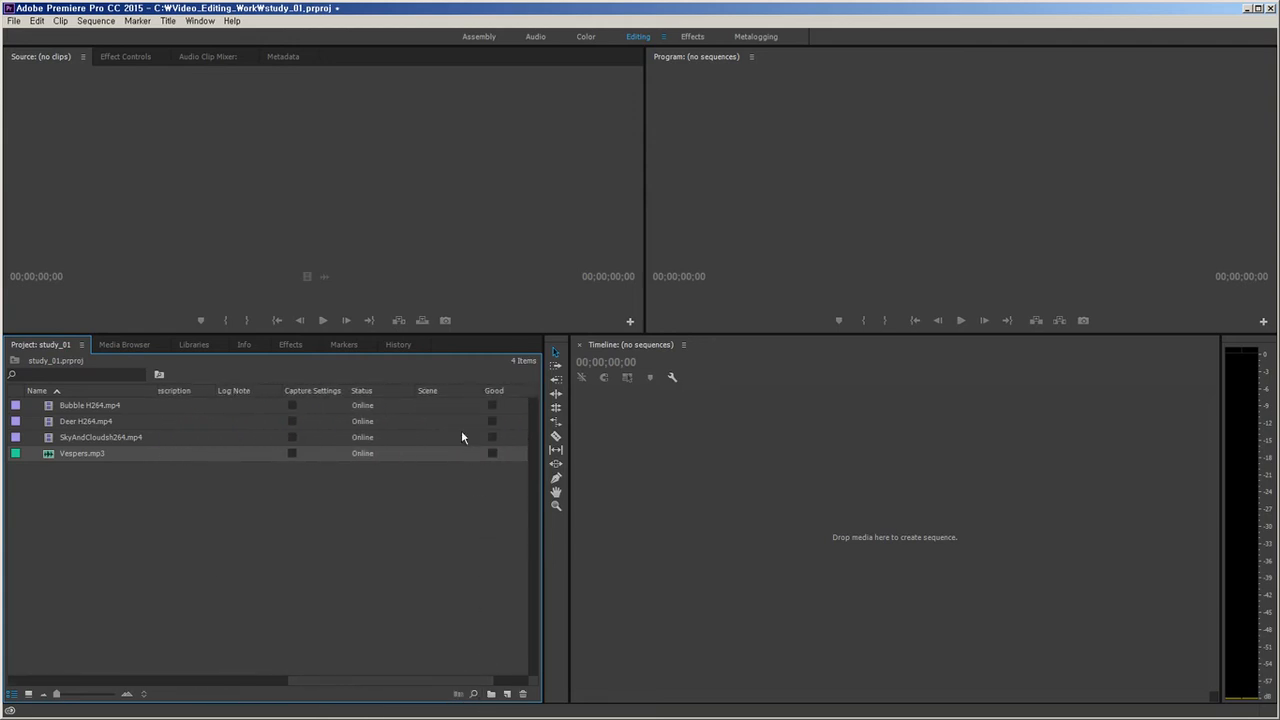
right_click(455, 389)
left_click(508, 404)
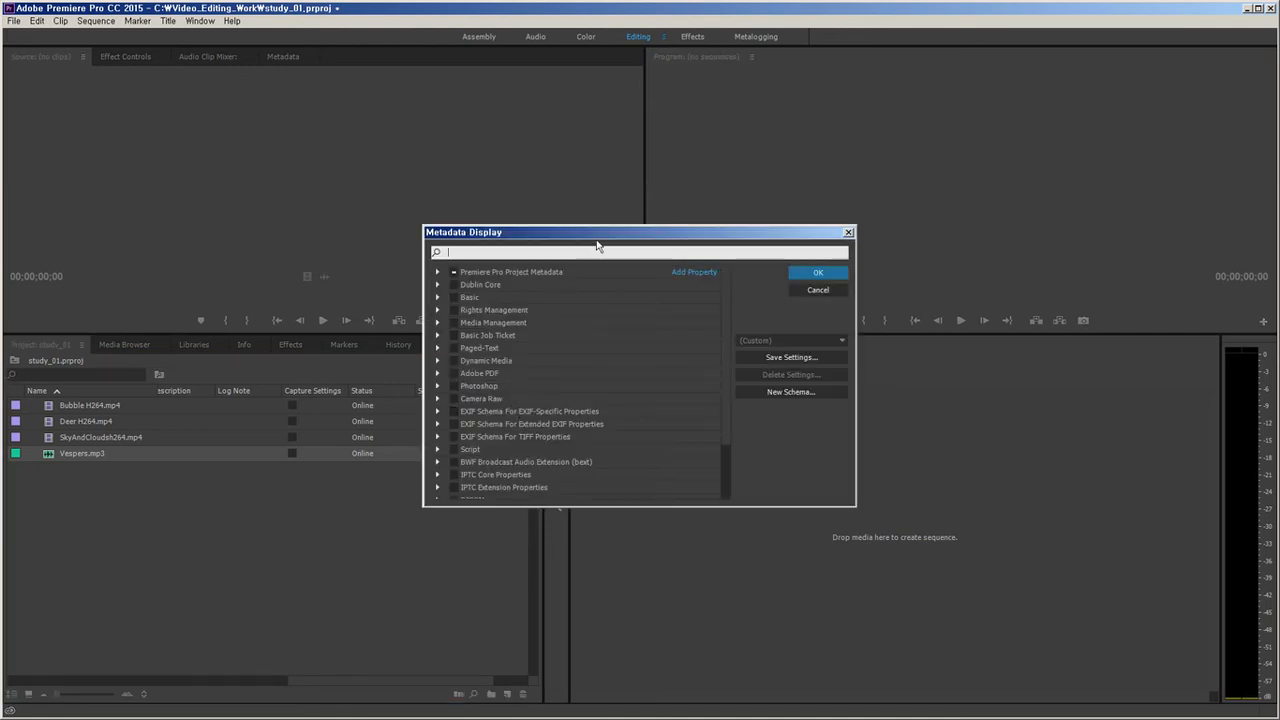
left_click_drag(600, 232, 660, 329)
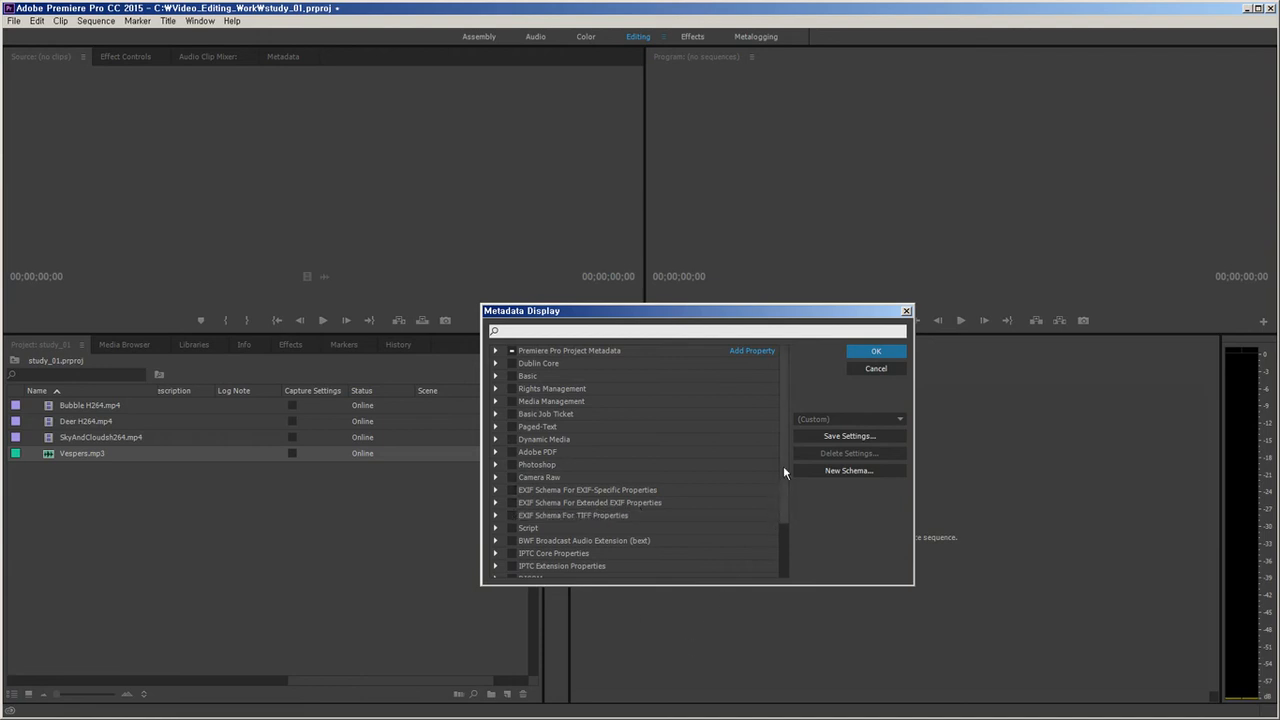
left_click_drag(782, 443, 751, 281)
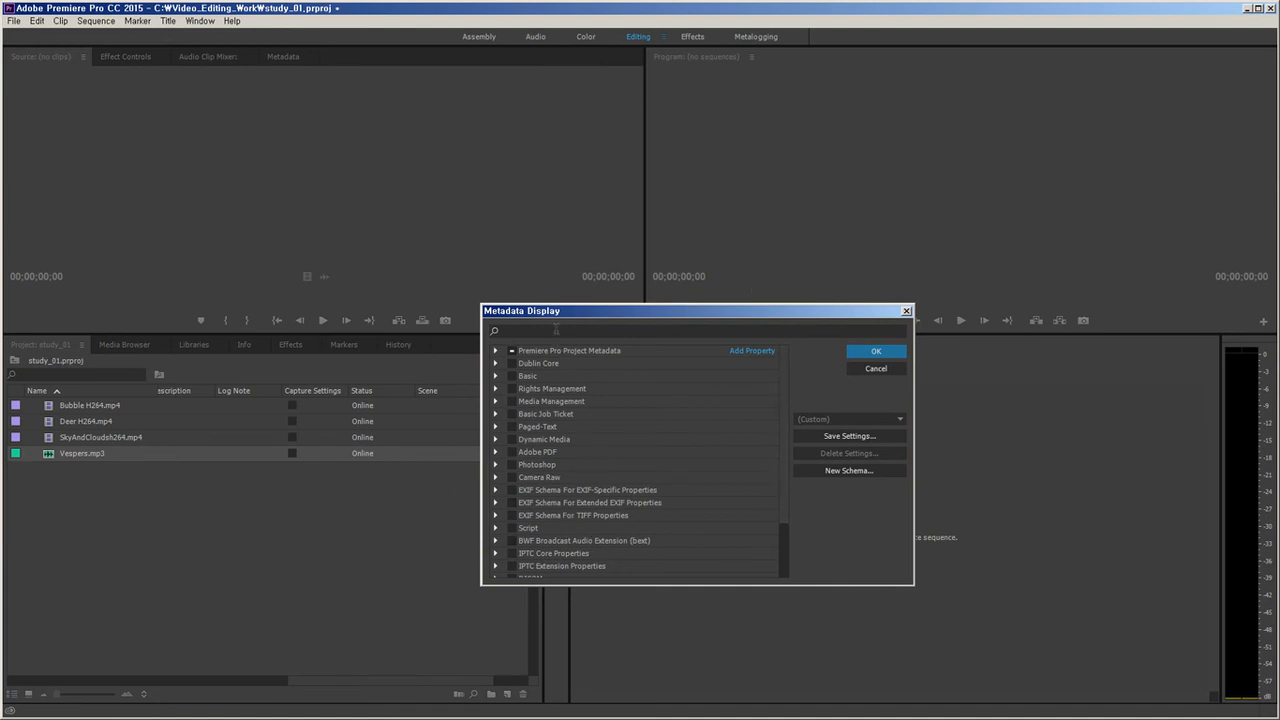
left_click(556, 331)
type("path")
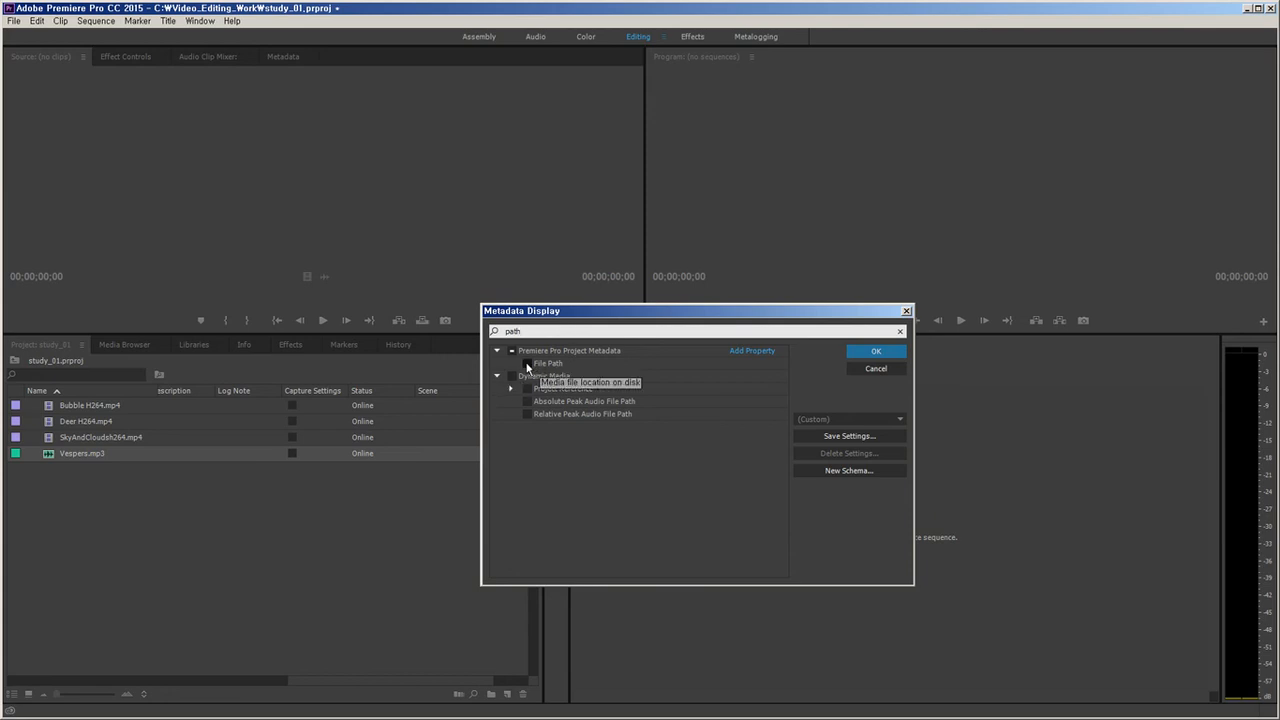
left_click(527, 364)
left_click(866, 351)
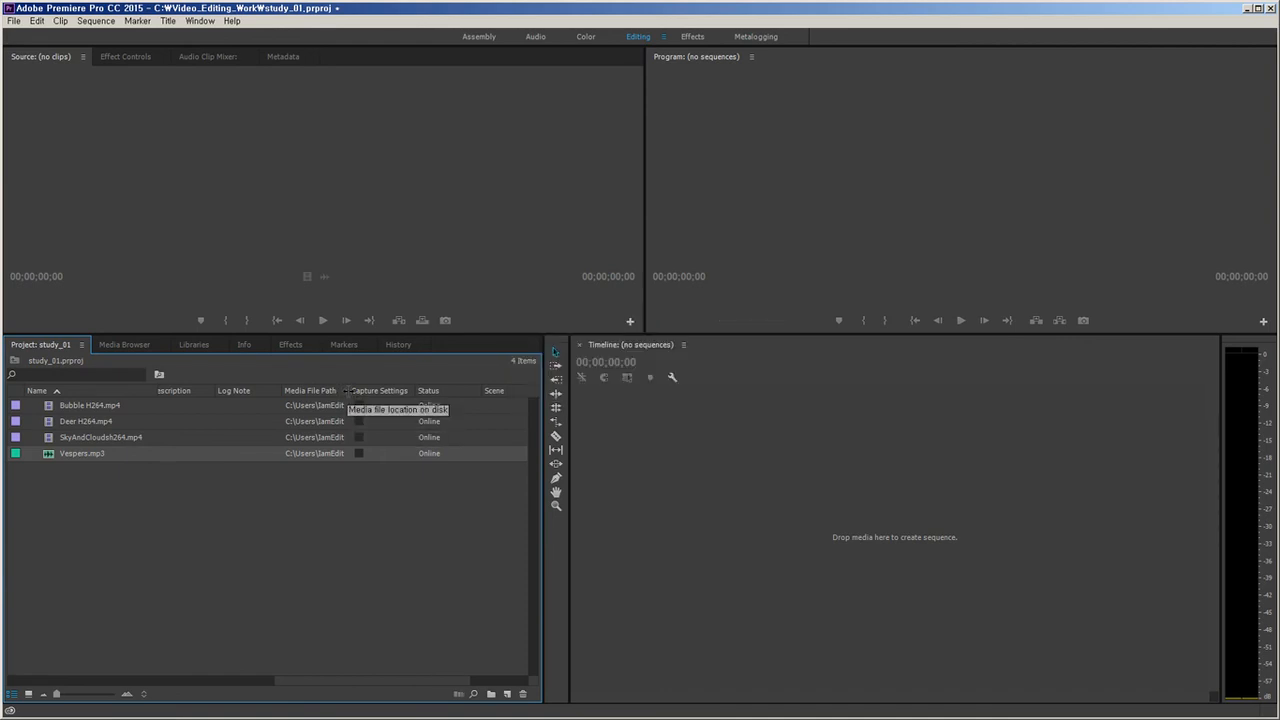
Widen the Media File Path column and narrow the Log Note column to show more of each clip's path.
left_click_drag(348, 390, 515, 392)
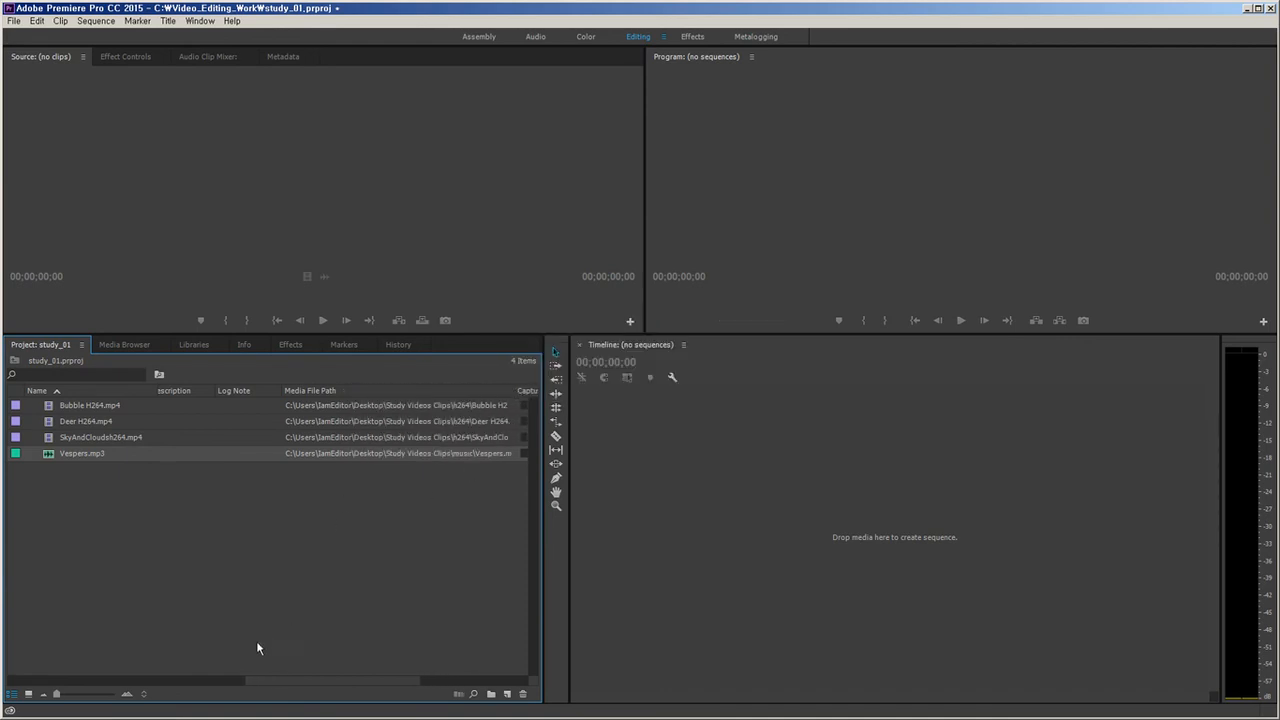
left_click_drag(282, 684, 293, 684)
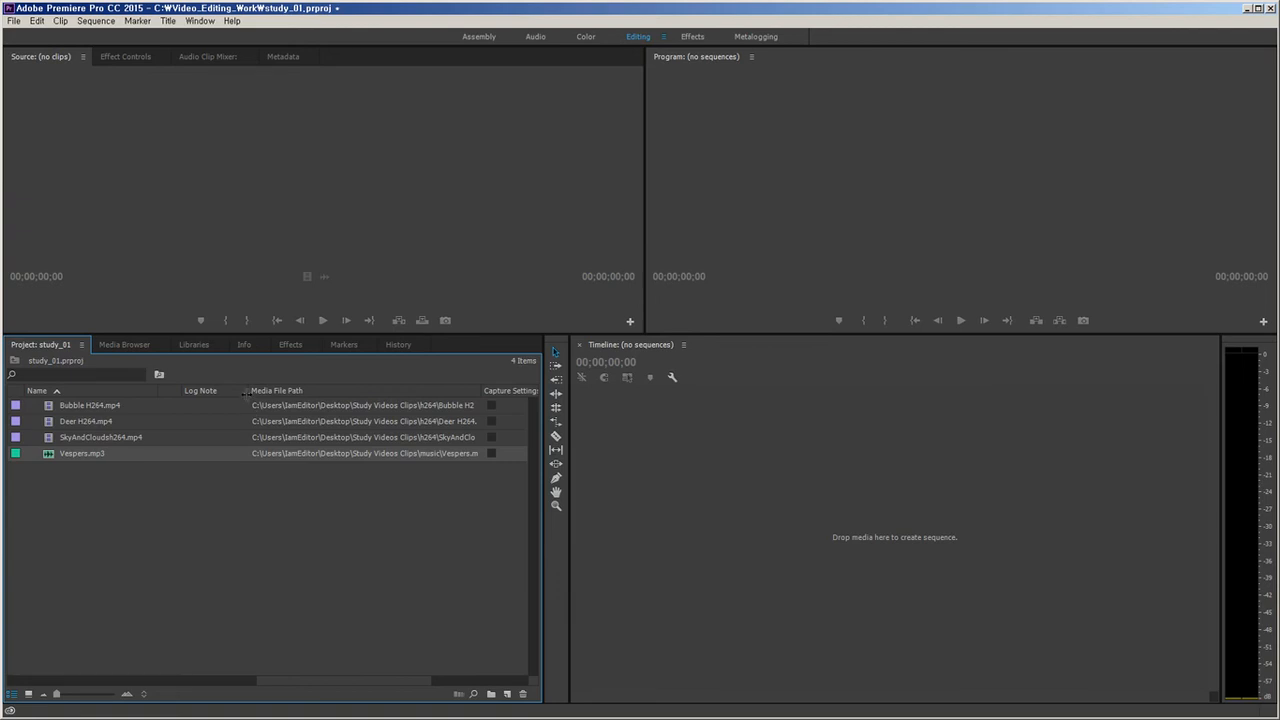
left_click_drag(251, 391, 213, 392)
left_click_drag(448, 391, 464, 391)
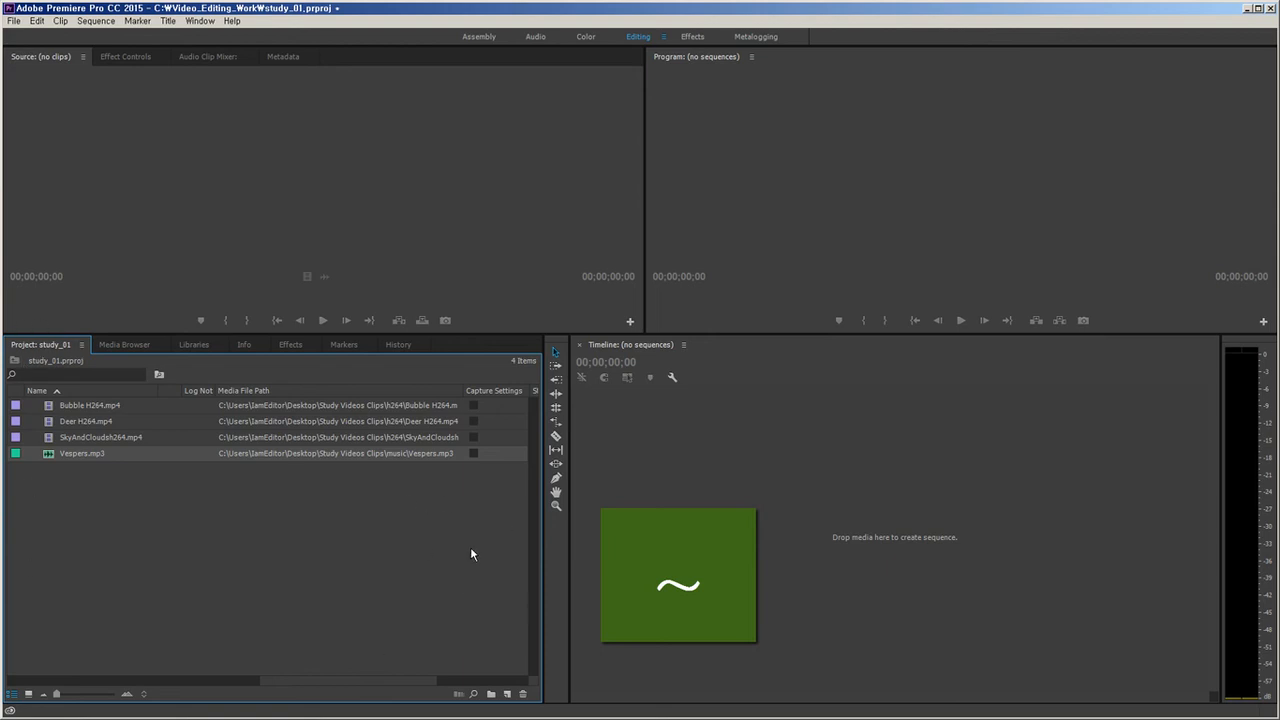
Maximize the Project panel and widen the Media File Path column until every clip's full path fits.
left_click(414, 597)
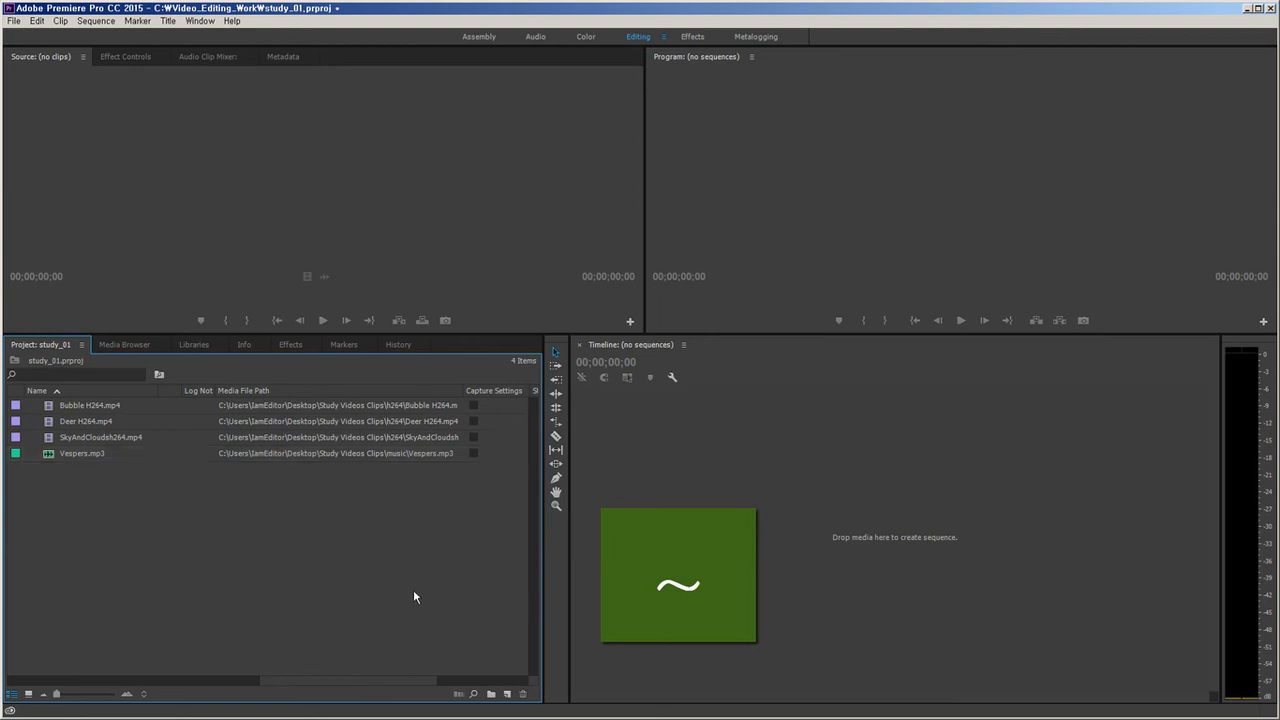
key("grave")
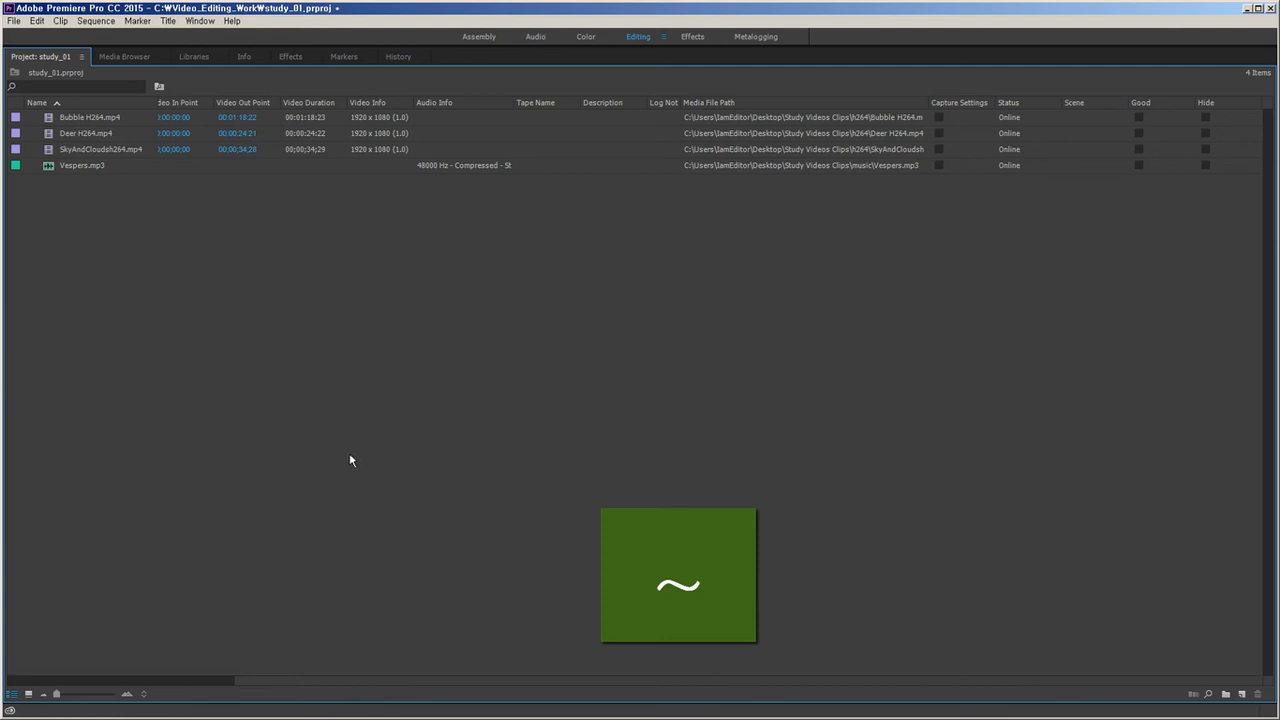
key("grave")
key("grave")
key("grave")
key("grave")
key("grave")
key("grave")
left_click_drag(931, 103, 1035, 103)
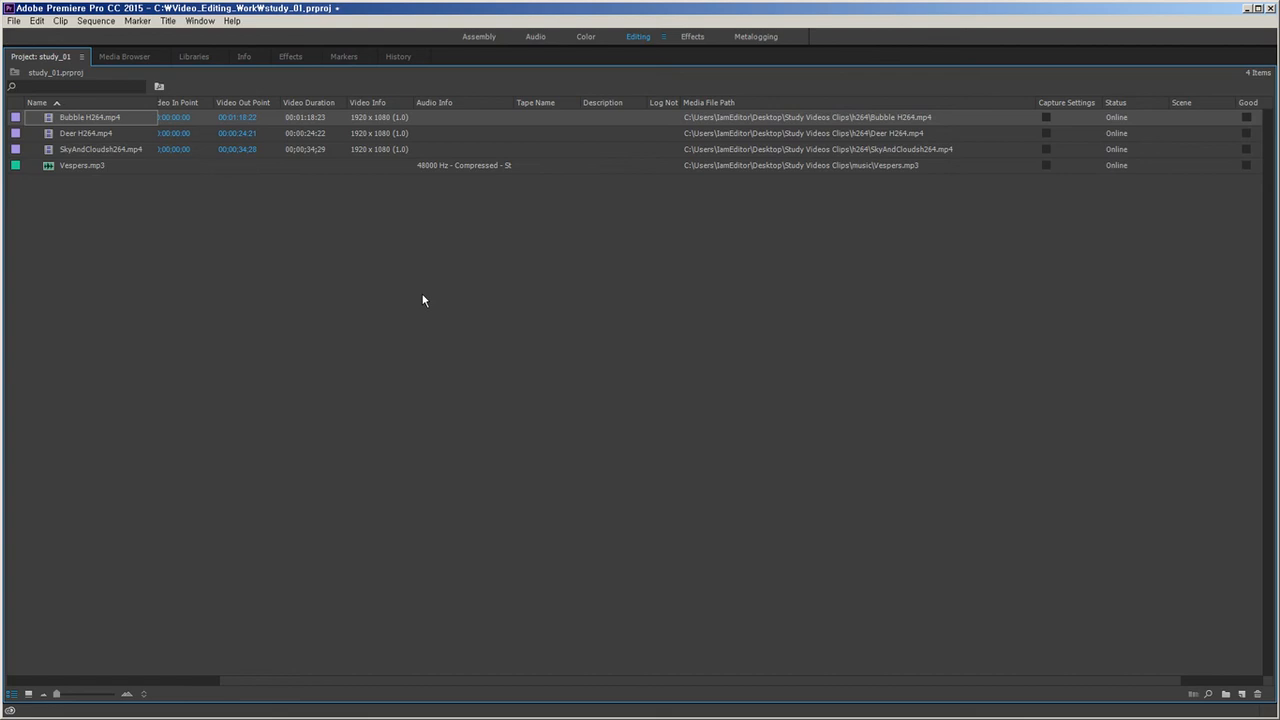
Reveal the source file of Bubble H264.mp4 in Windows Explorer, check its folder, and return to the Premiere Pro project.
left_click(51, 306)
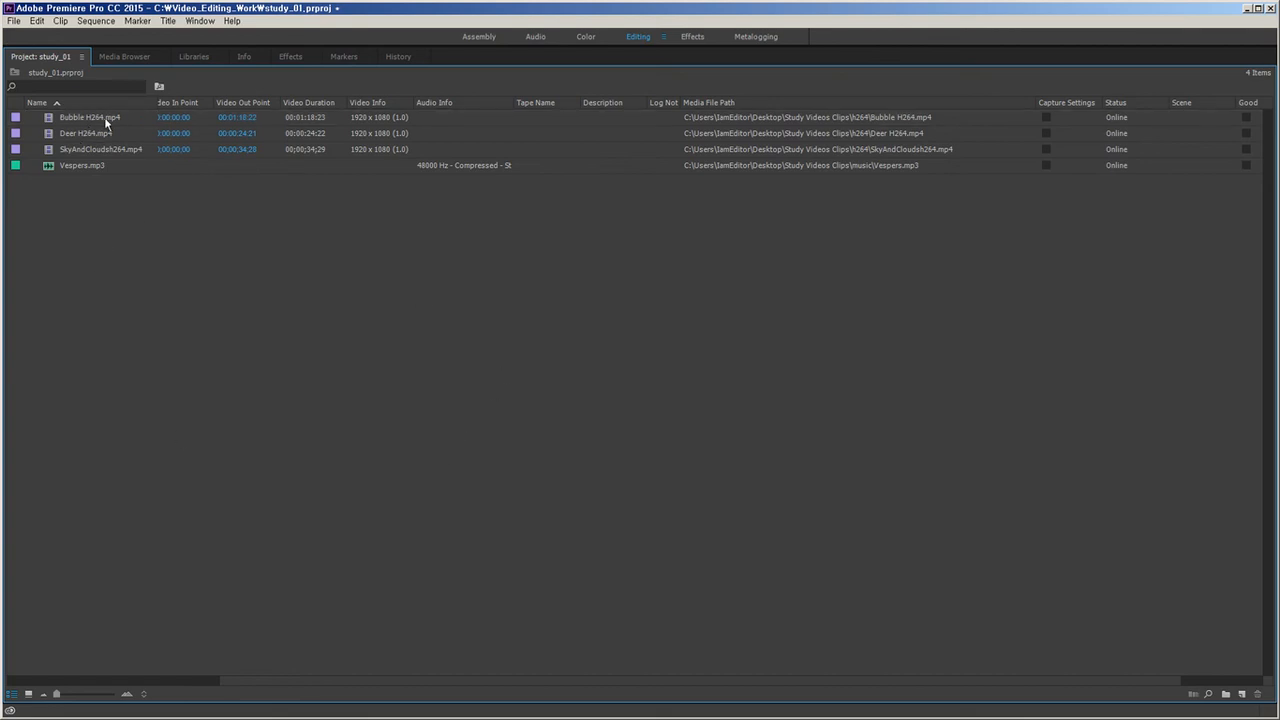
left_click(68, 116)
right_click(68, 116)
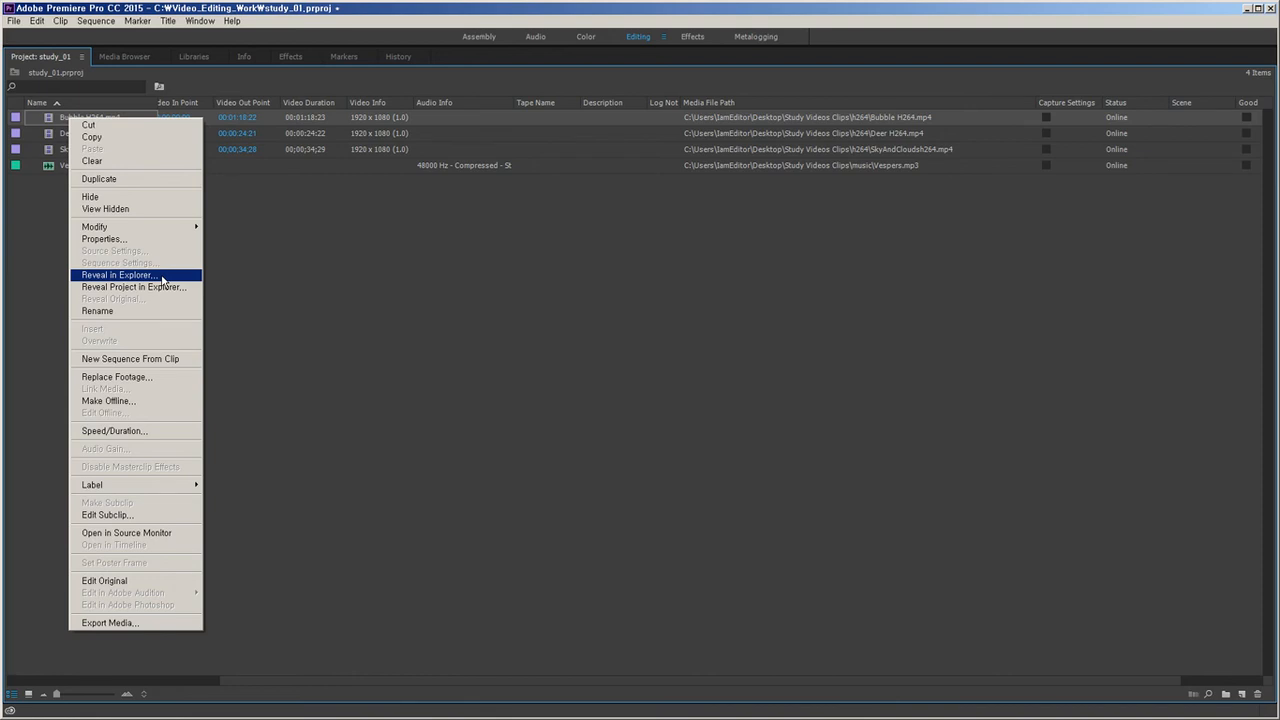
left_click(120, 275)
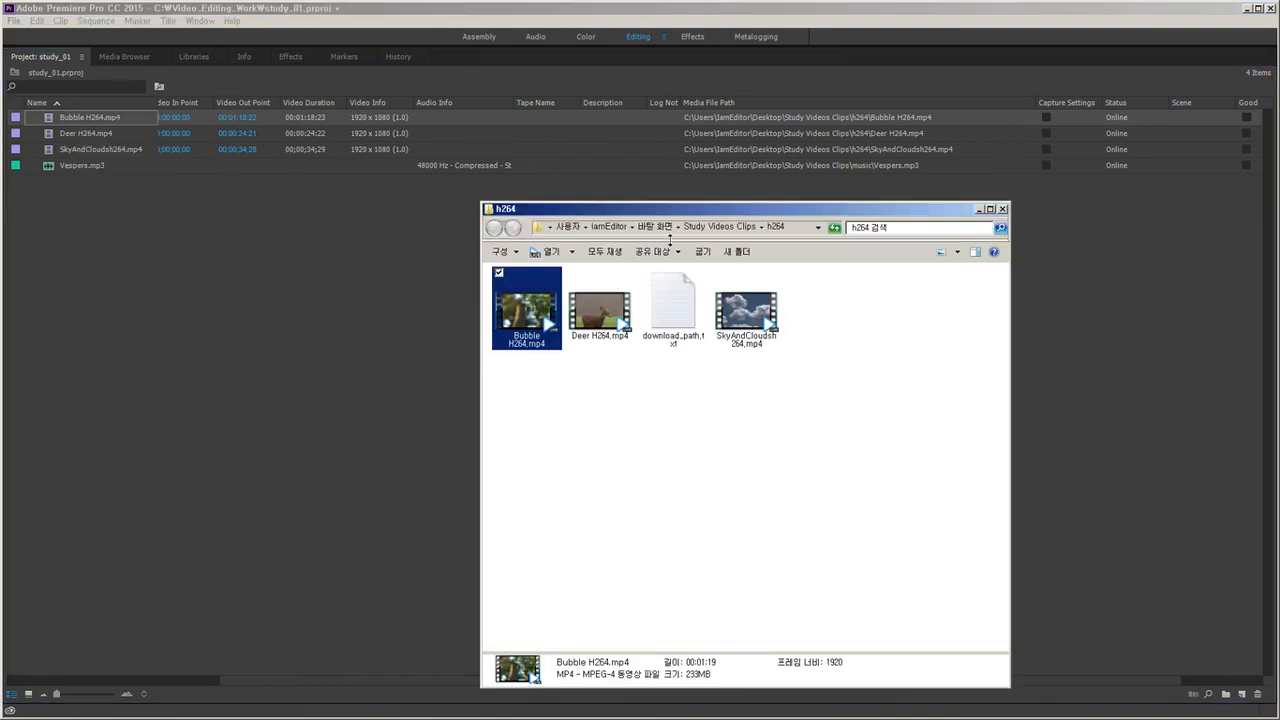
left_click_drag(669, 209, 692, 196)
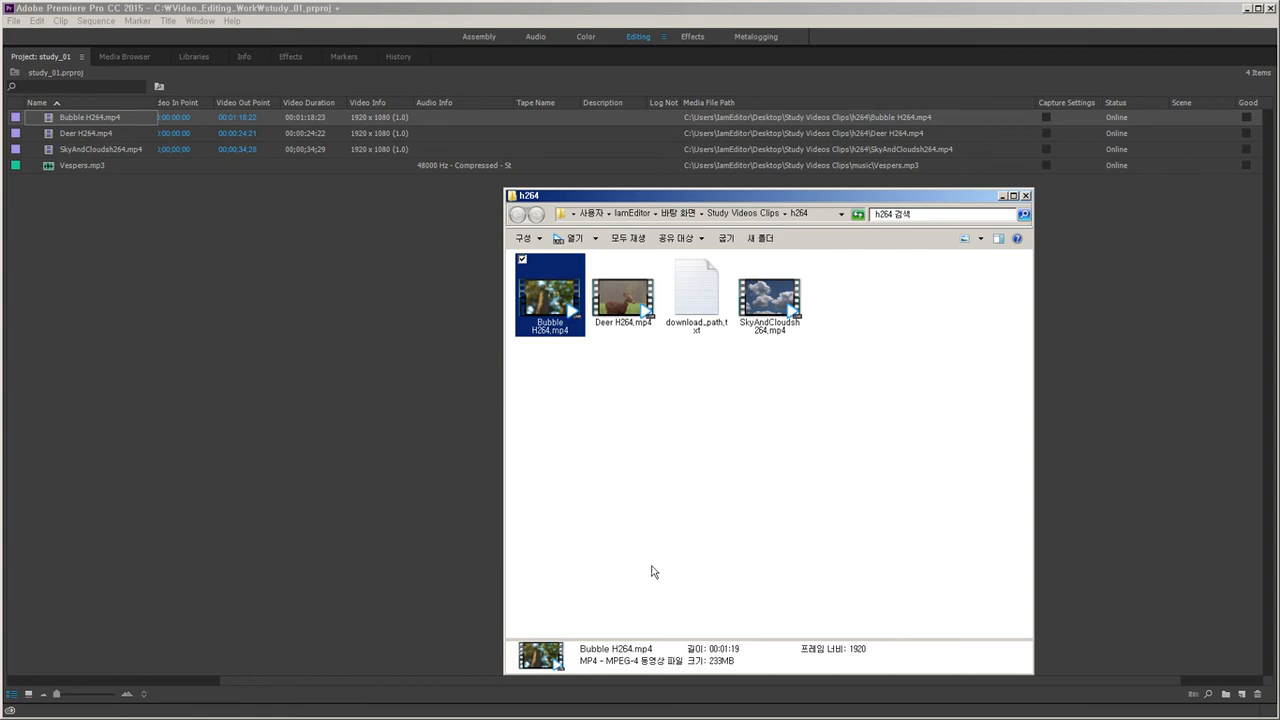
left_click(318, 441)
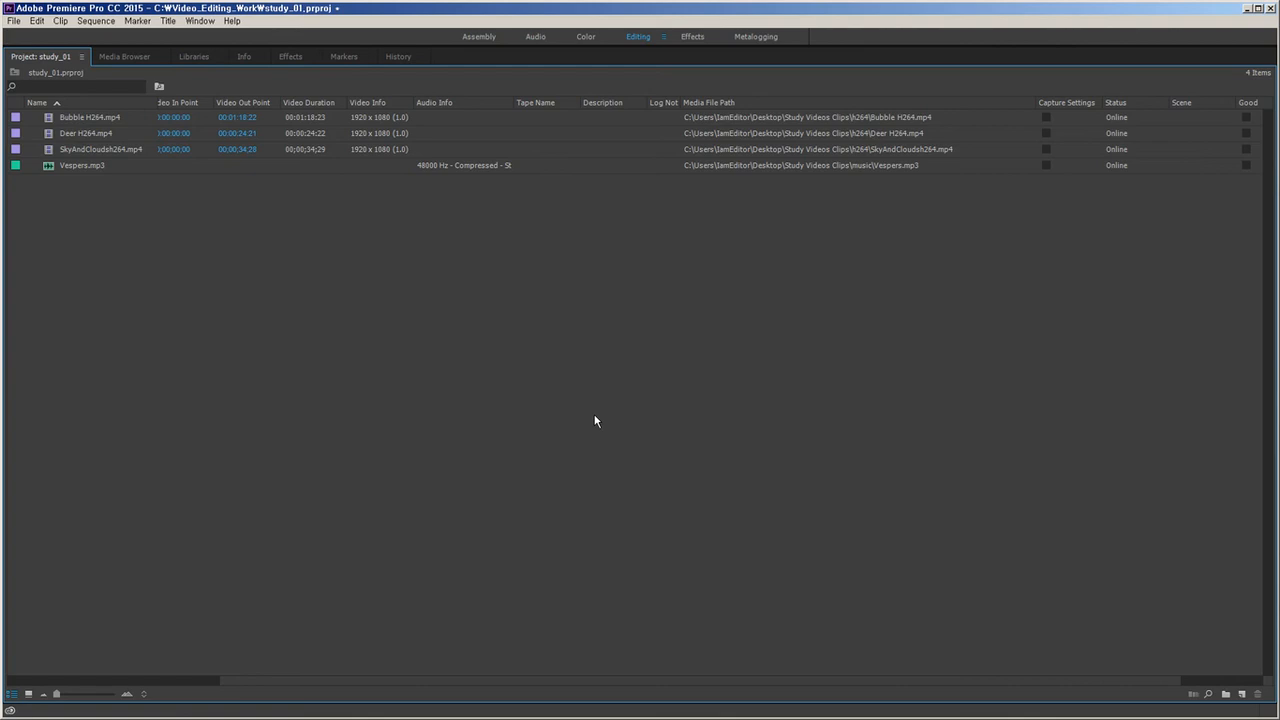
Restore the Project panel to its normal size, save the project, and make the empty timeline active.
key("grave")
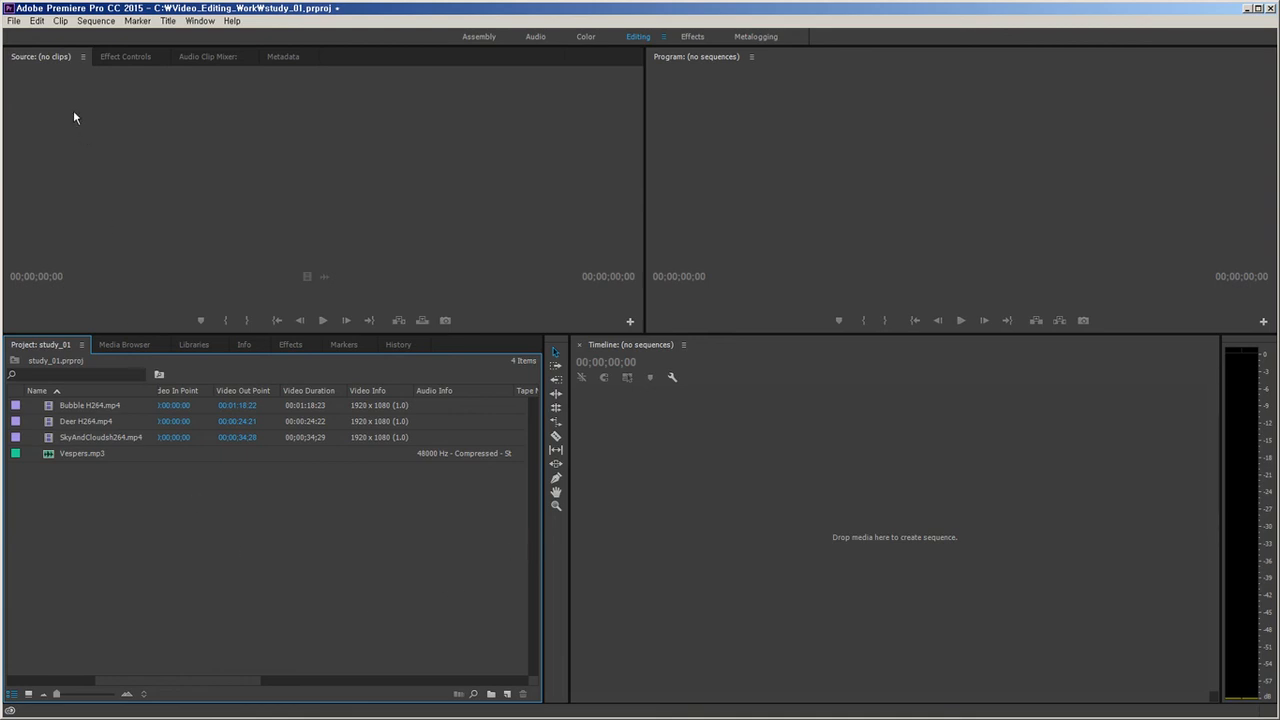
left_click(16, 22)
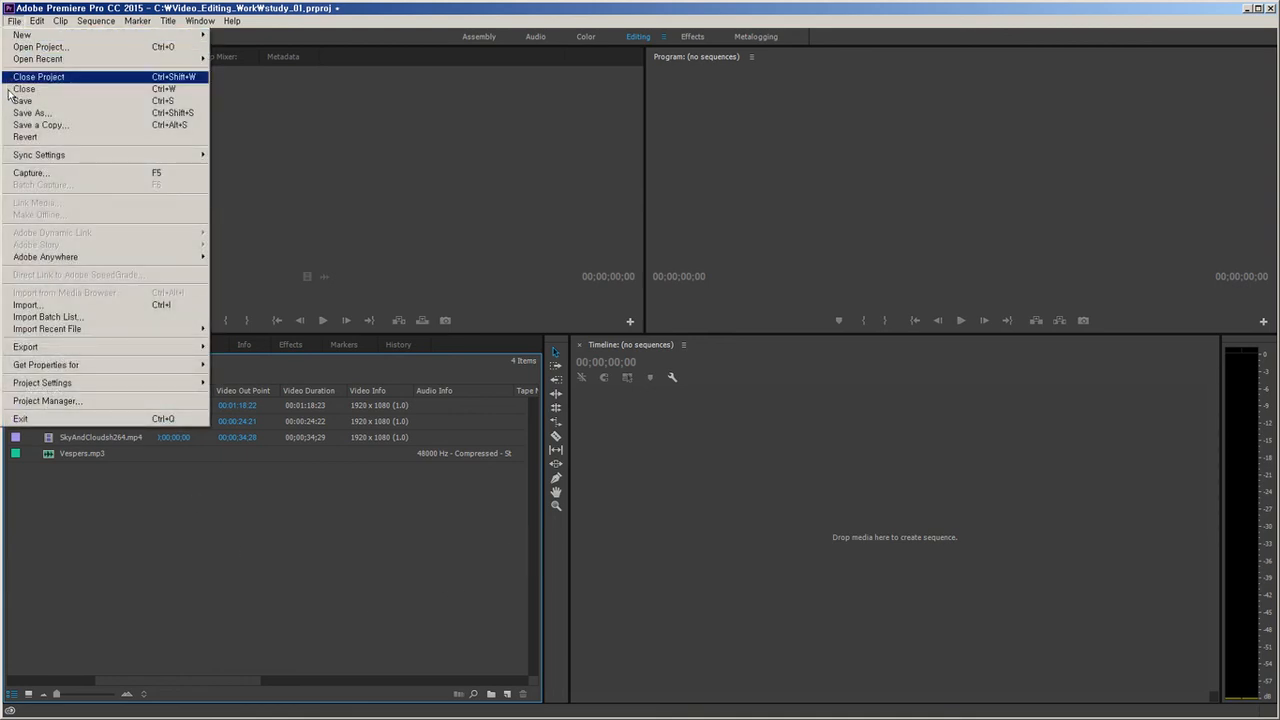
left_click(181, 105)
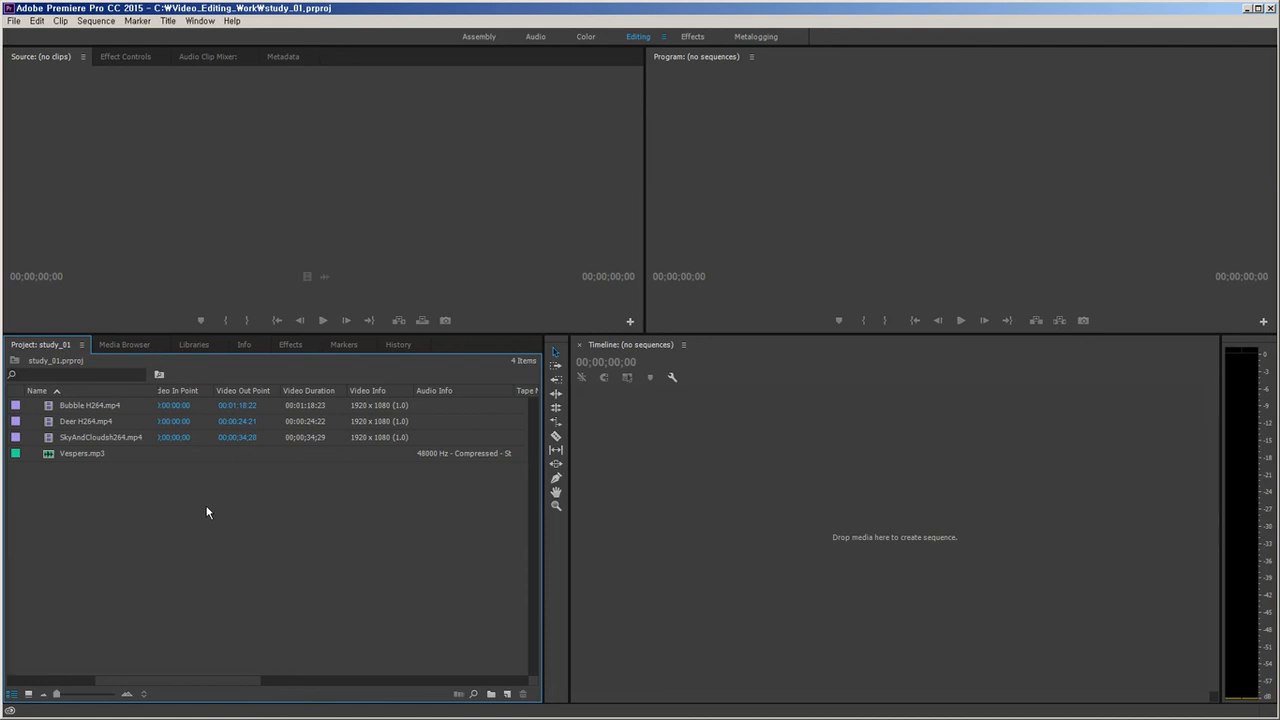
left_click(770, 447)
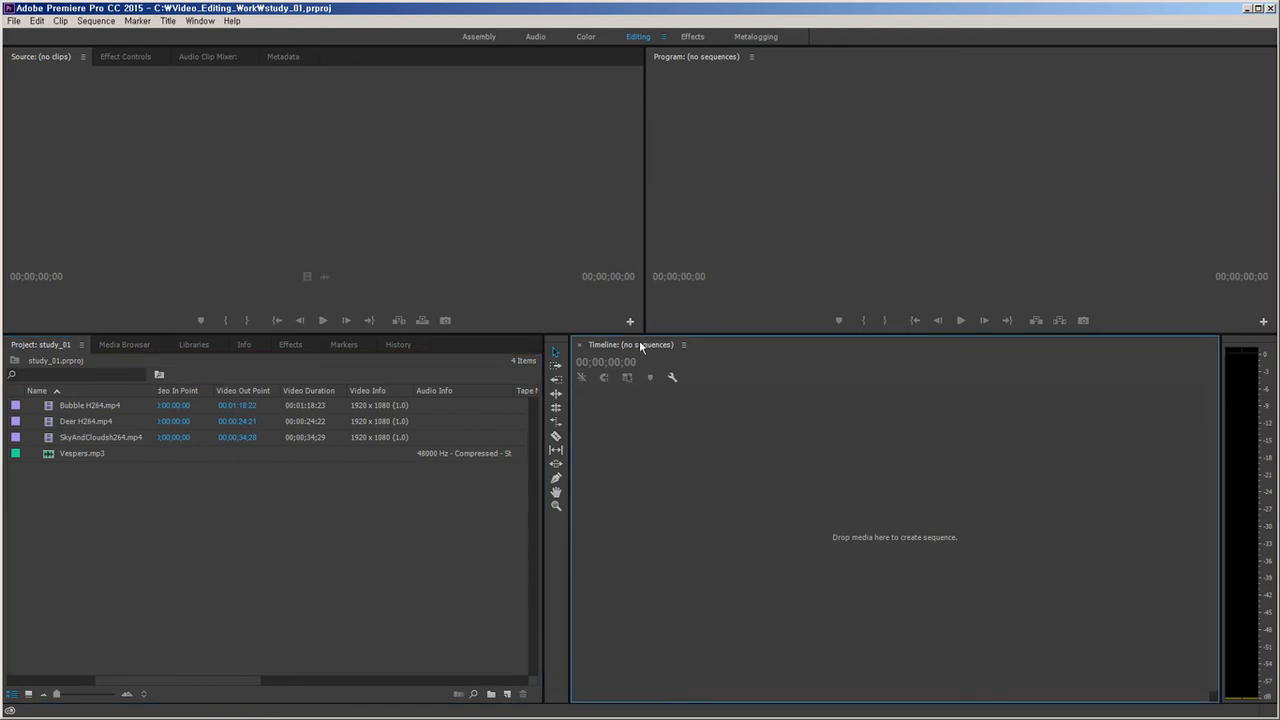